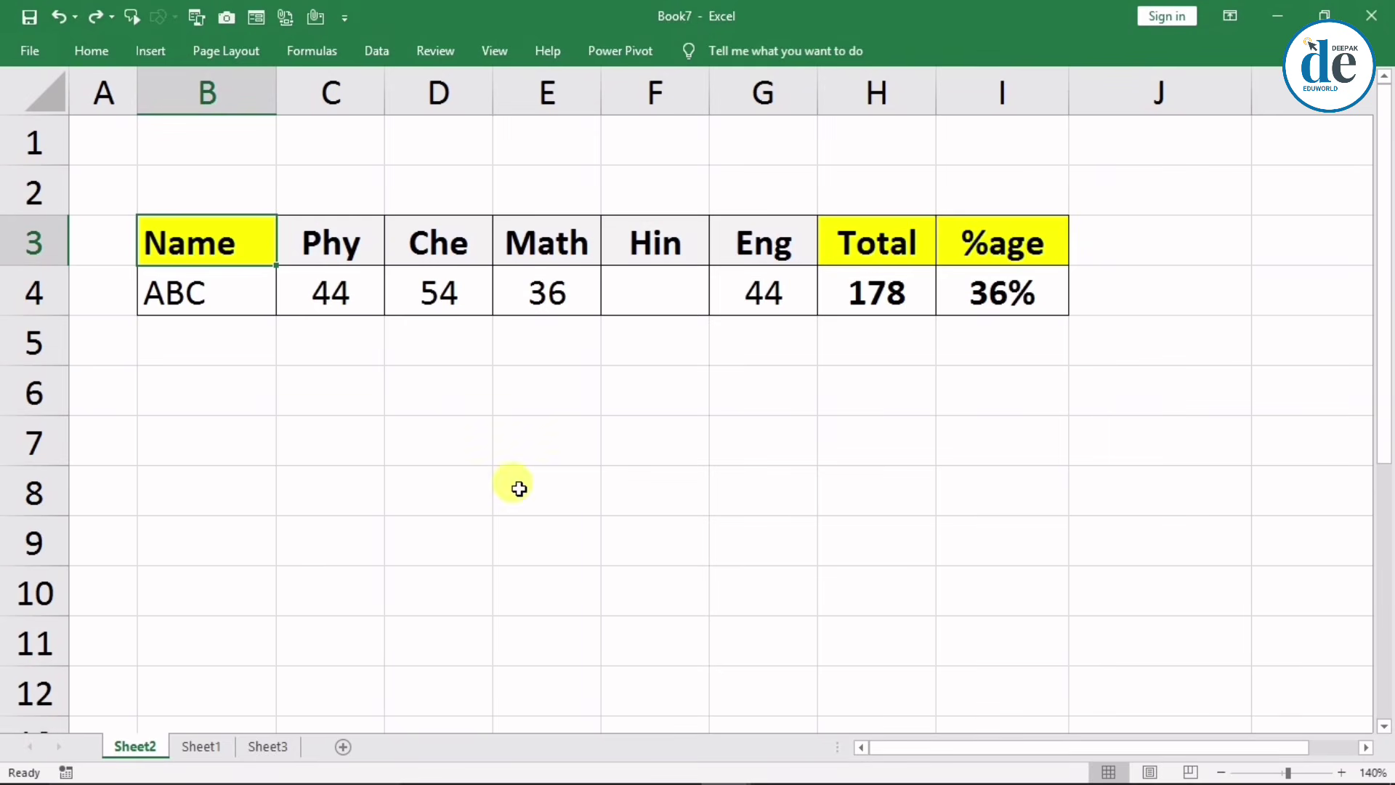
Look through the example tables on Sheet1 and Sheet3, and return to the marks table on Sheet2.
click(200, 748)
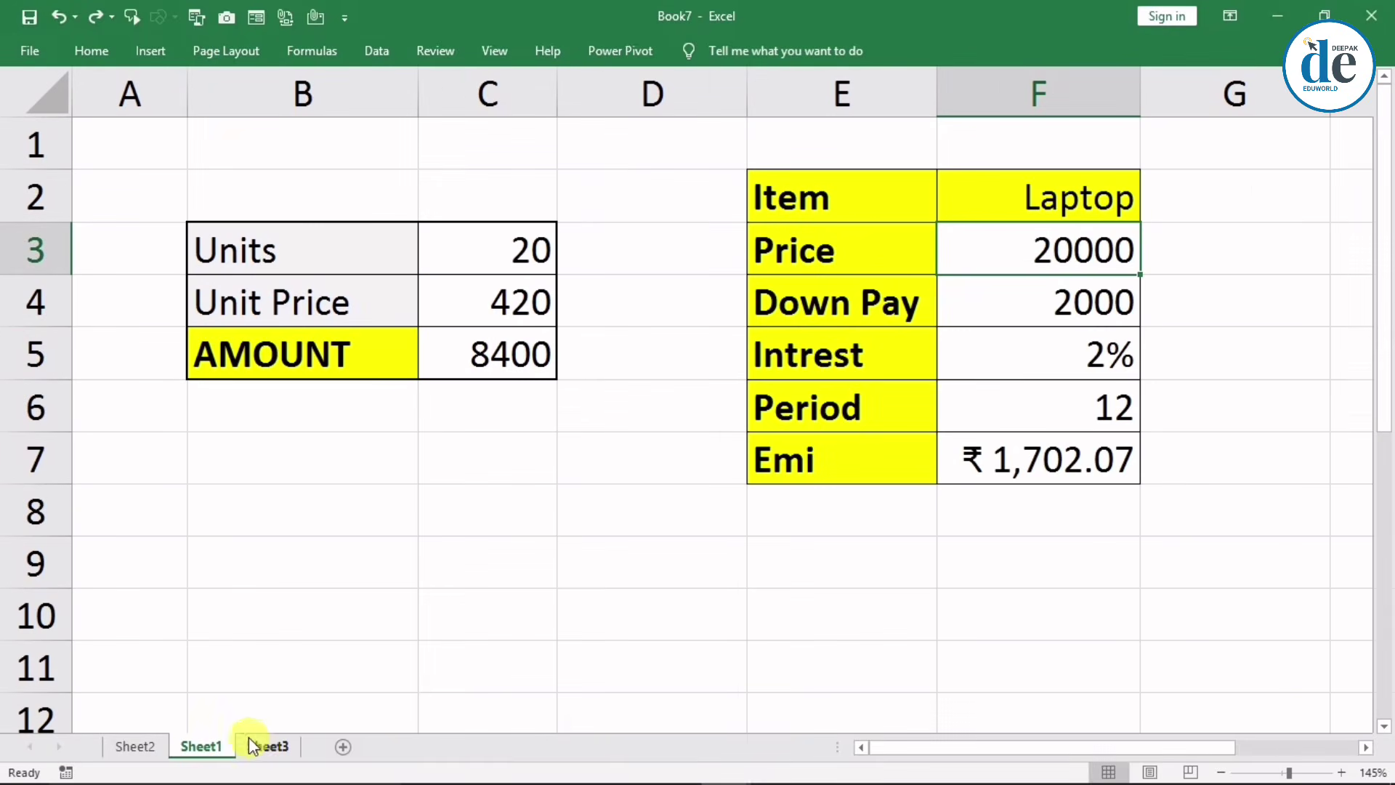
click(260, 743)
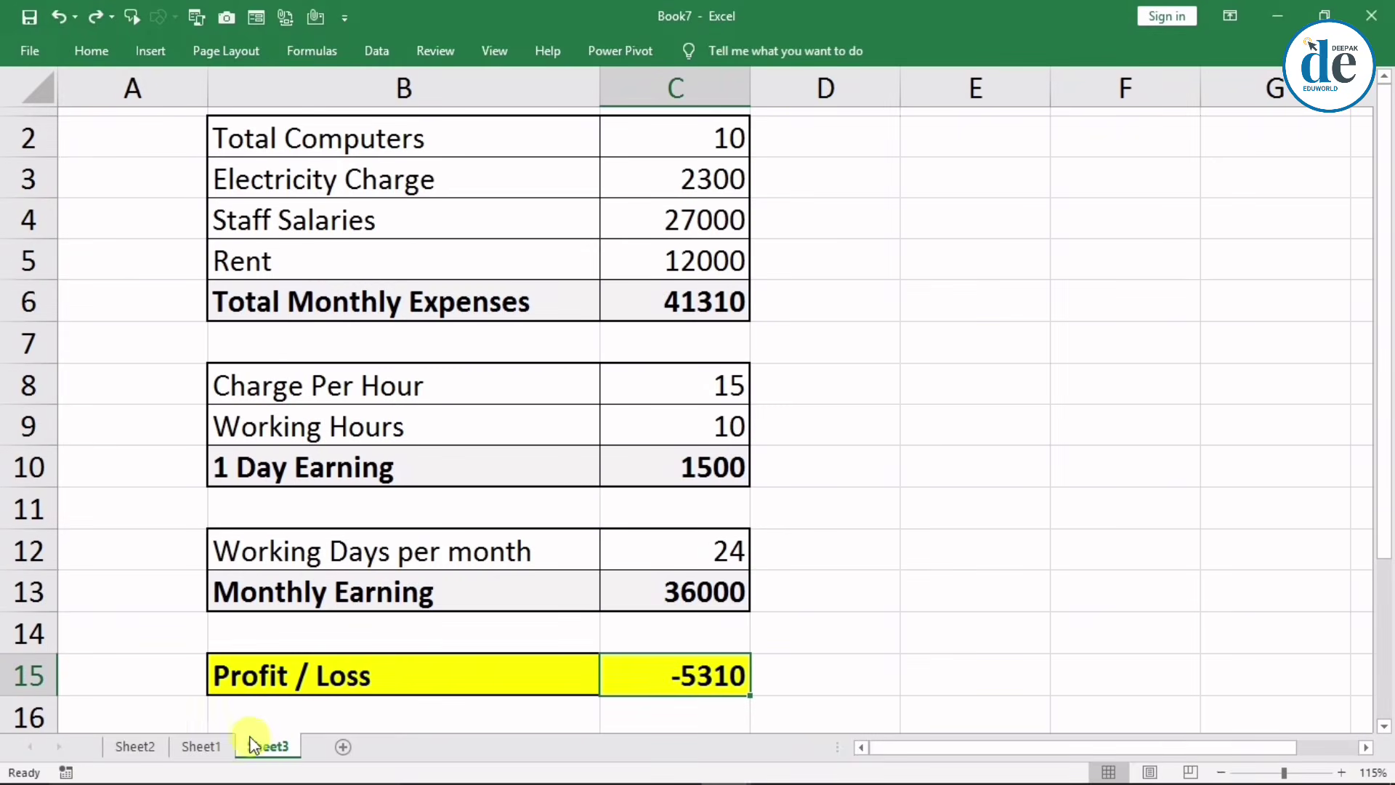
click(195, 748)
click(141, 741)
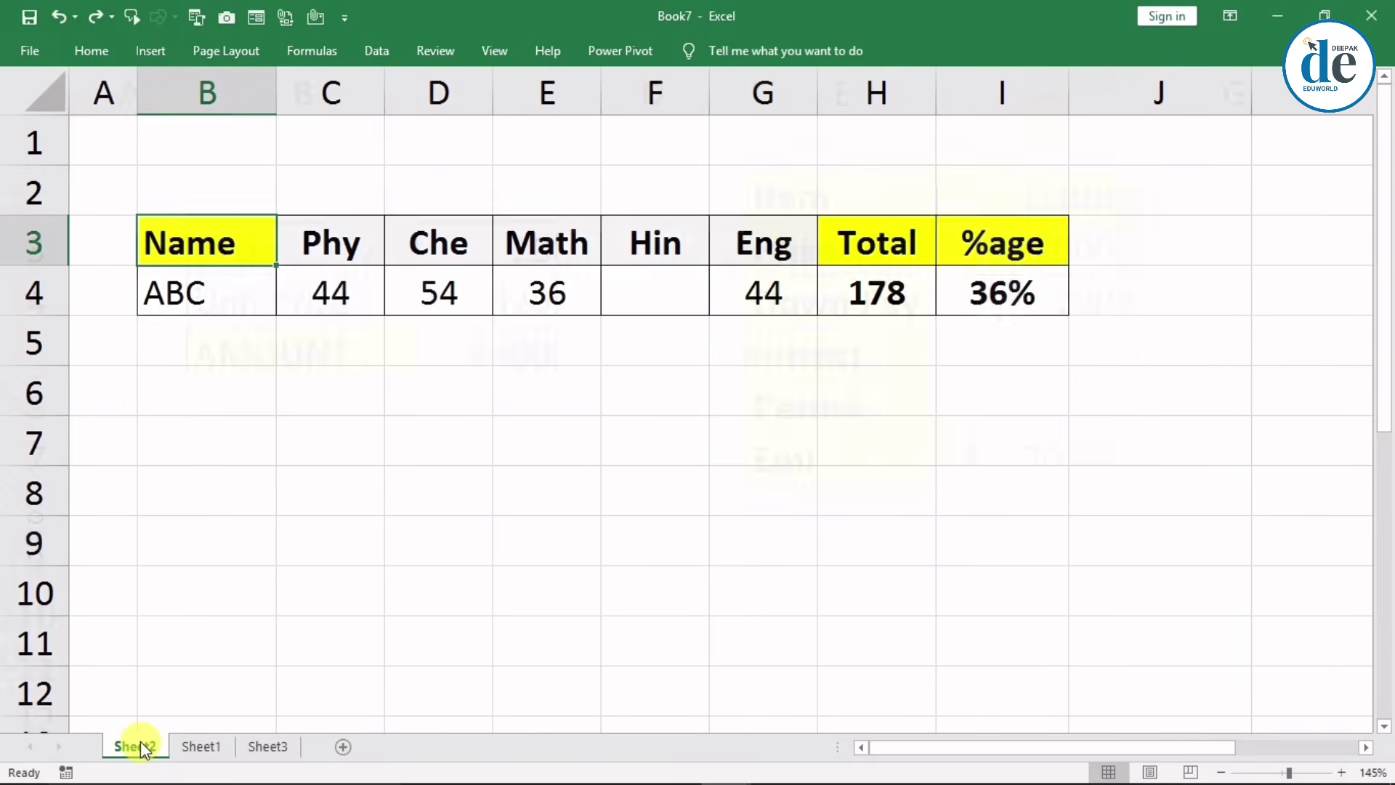
click(261, 744)
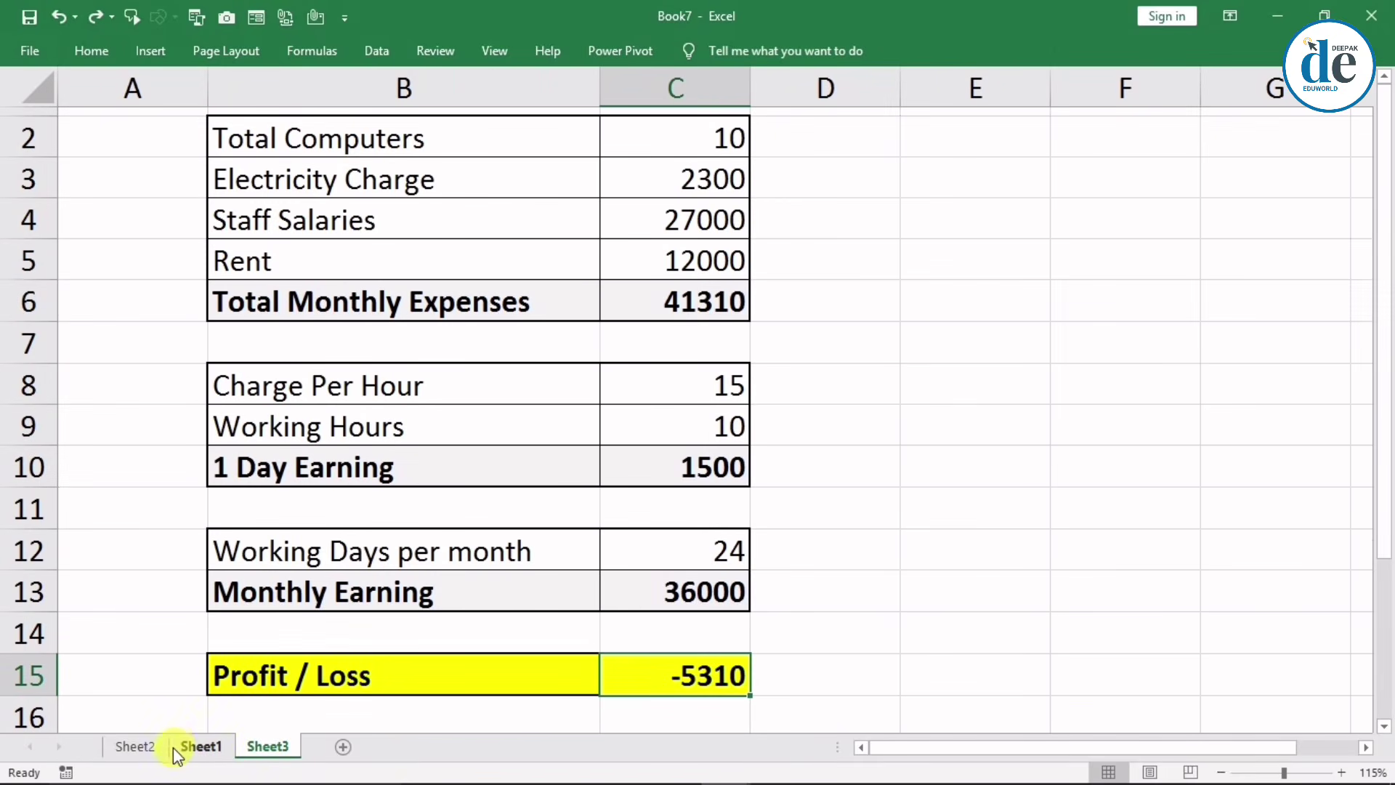
click(193, 747)
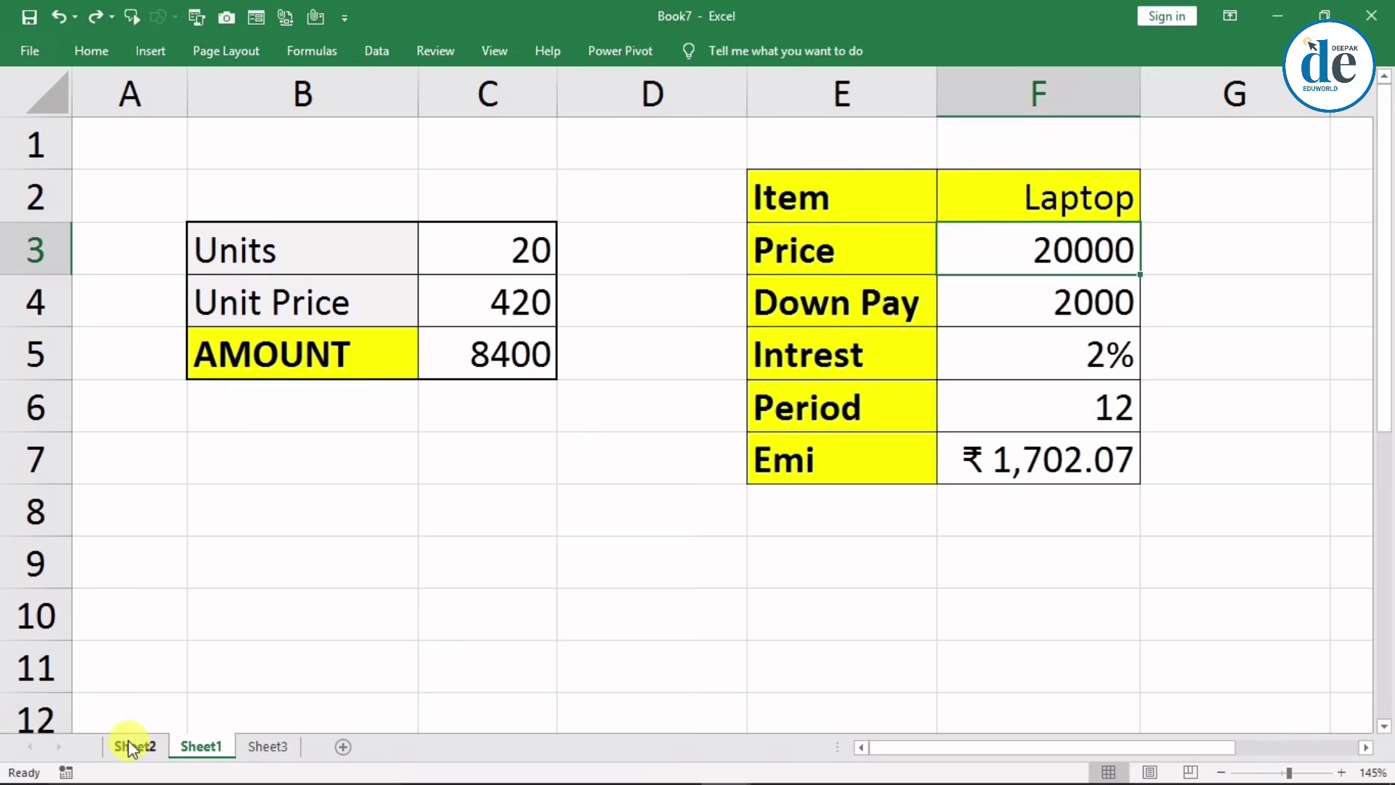
click(128, 743)
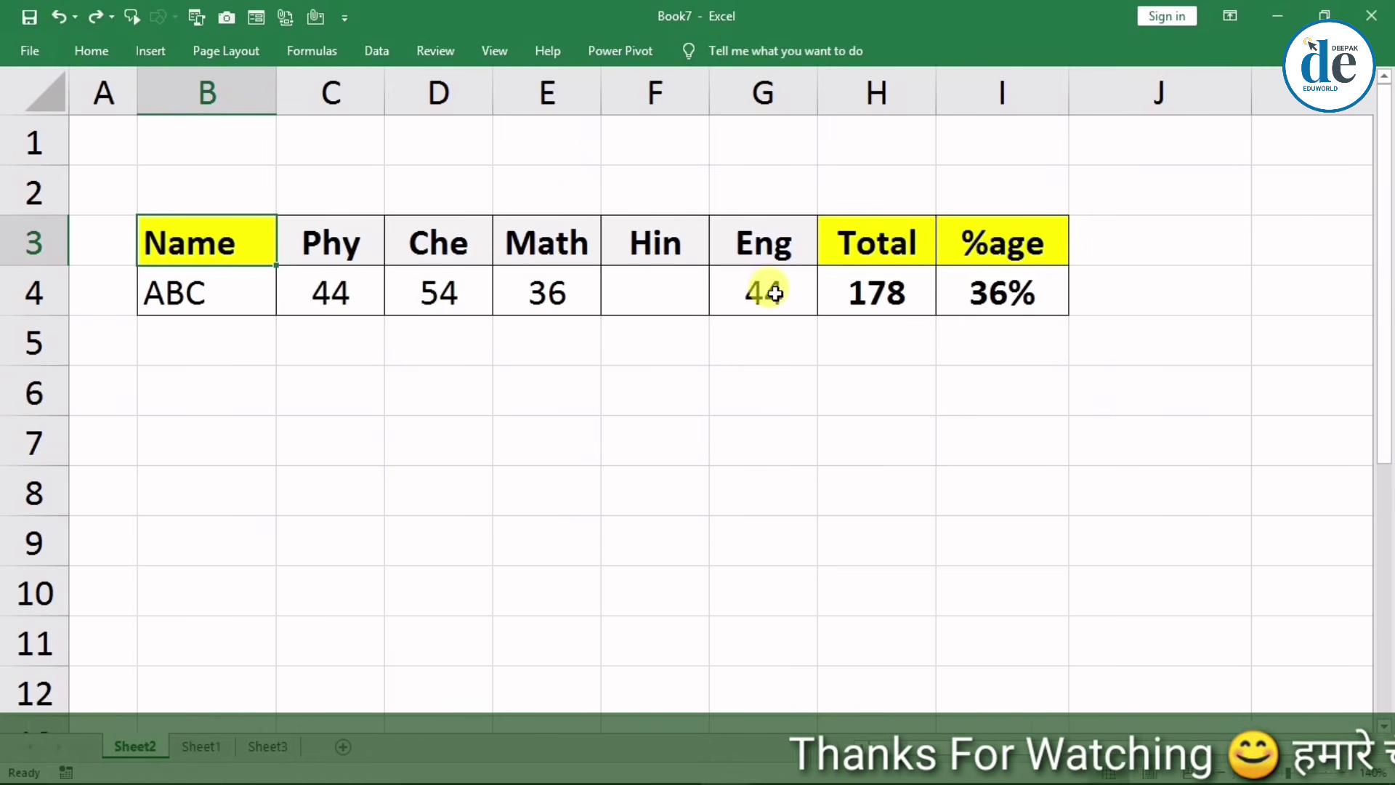
Examine the Total, %age and empty Hin cells in row 4, including the formula behind the Total.
click(892, 290)
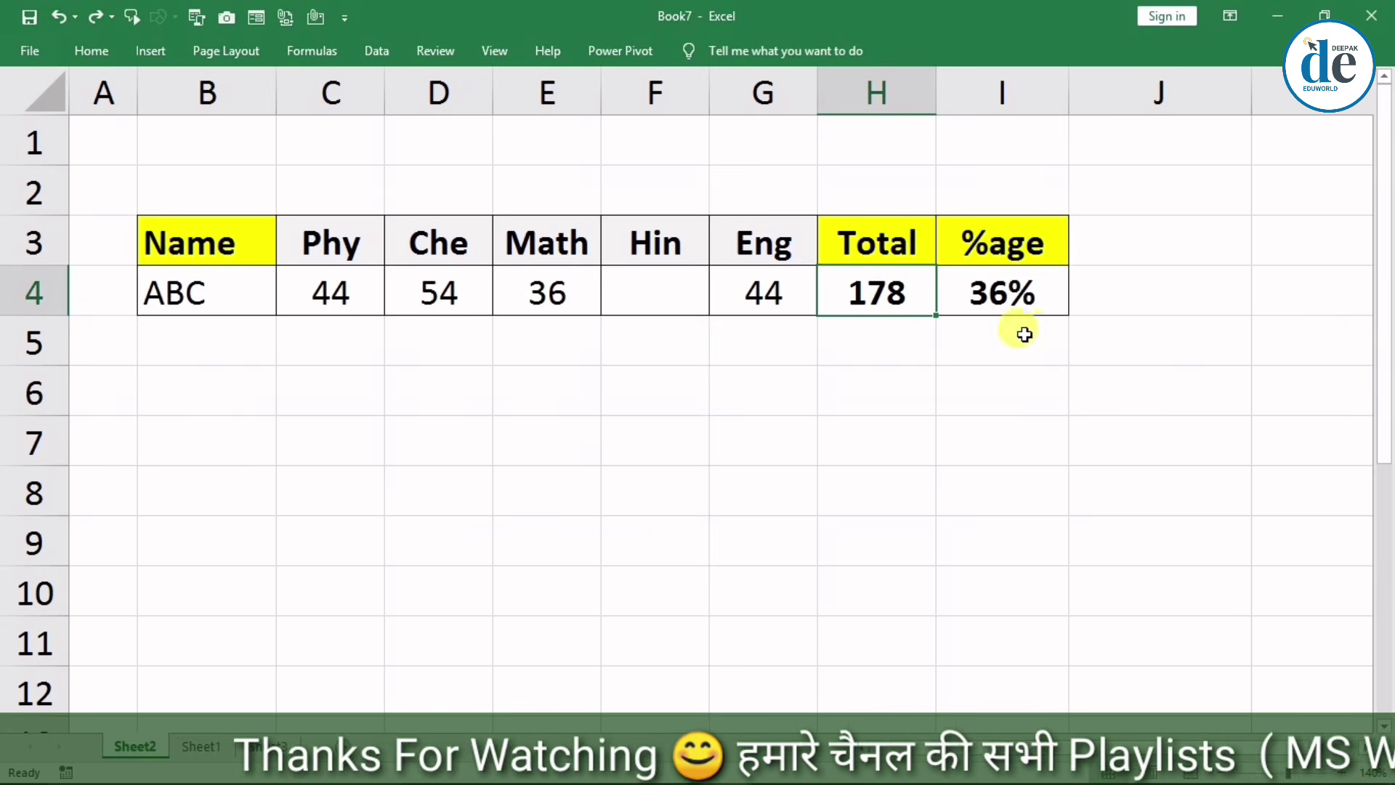
click(1015, 306)
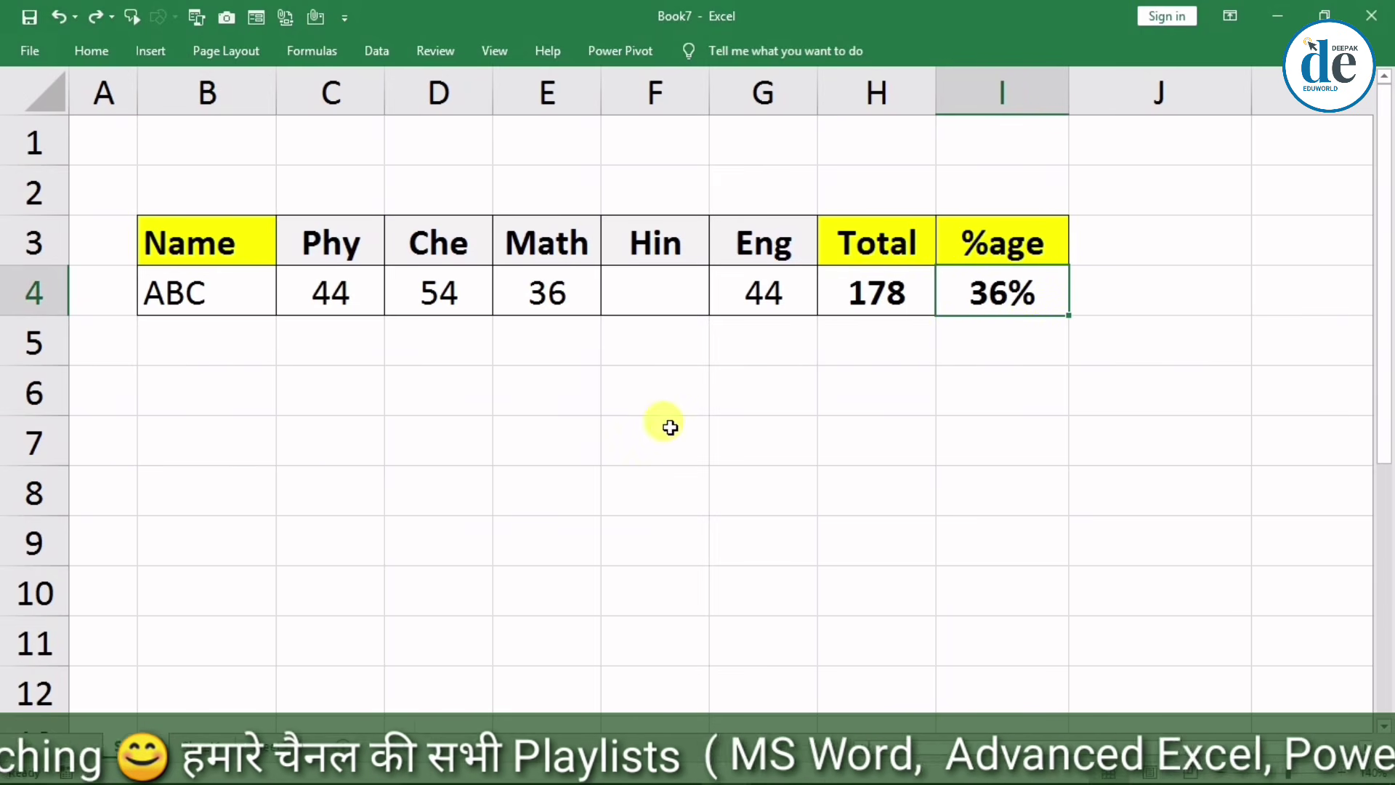
click(648, 299)
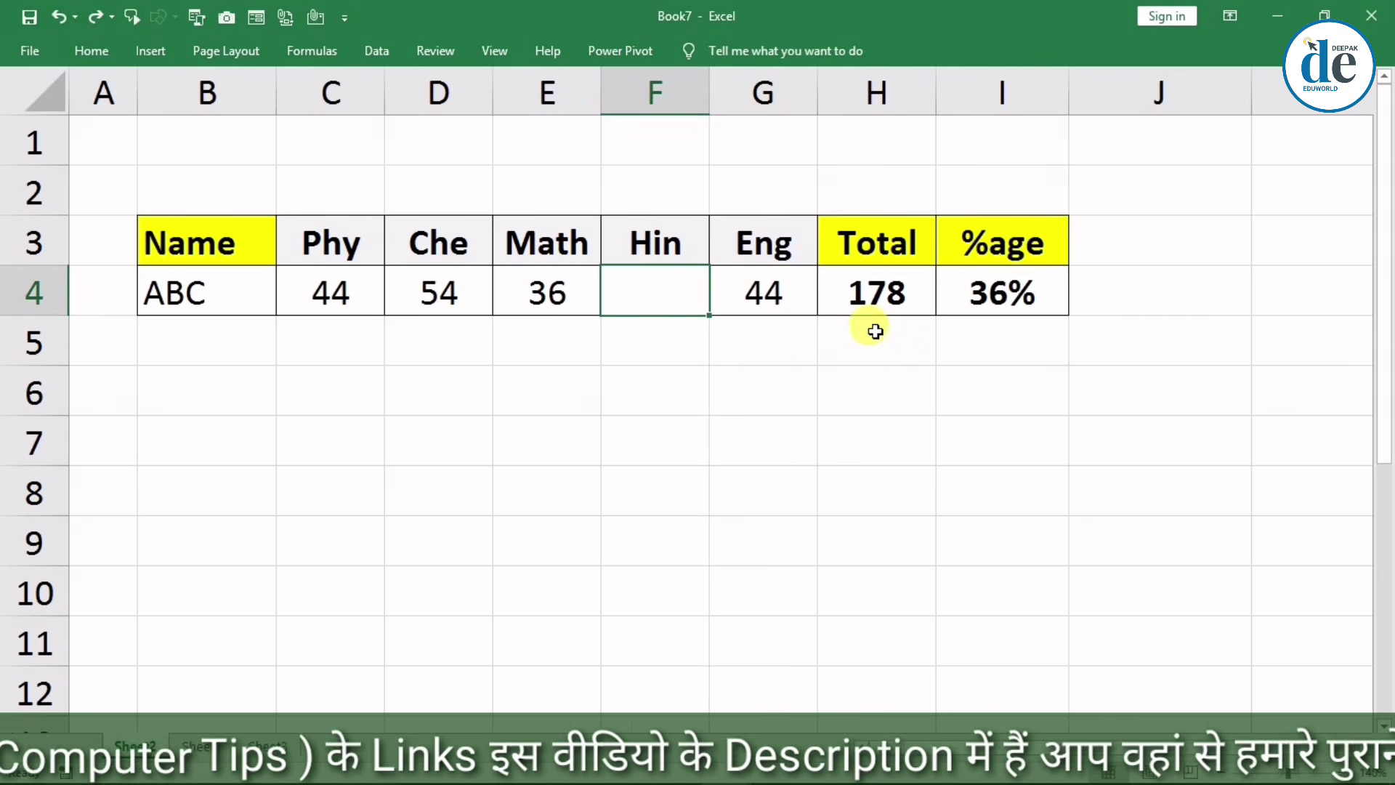
click(875, 298)
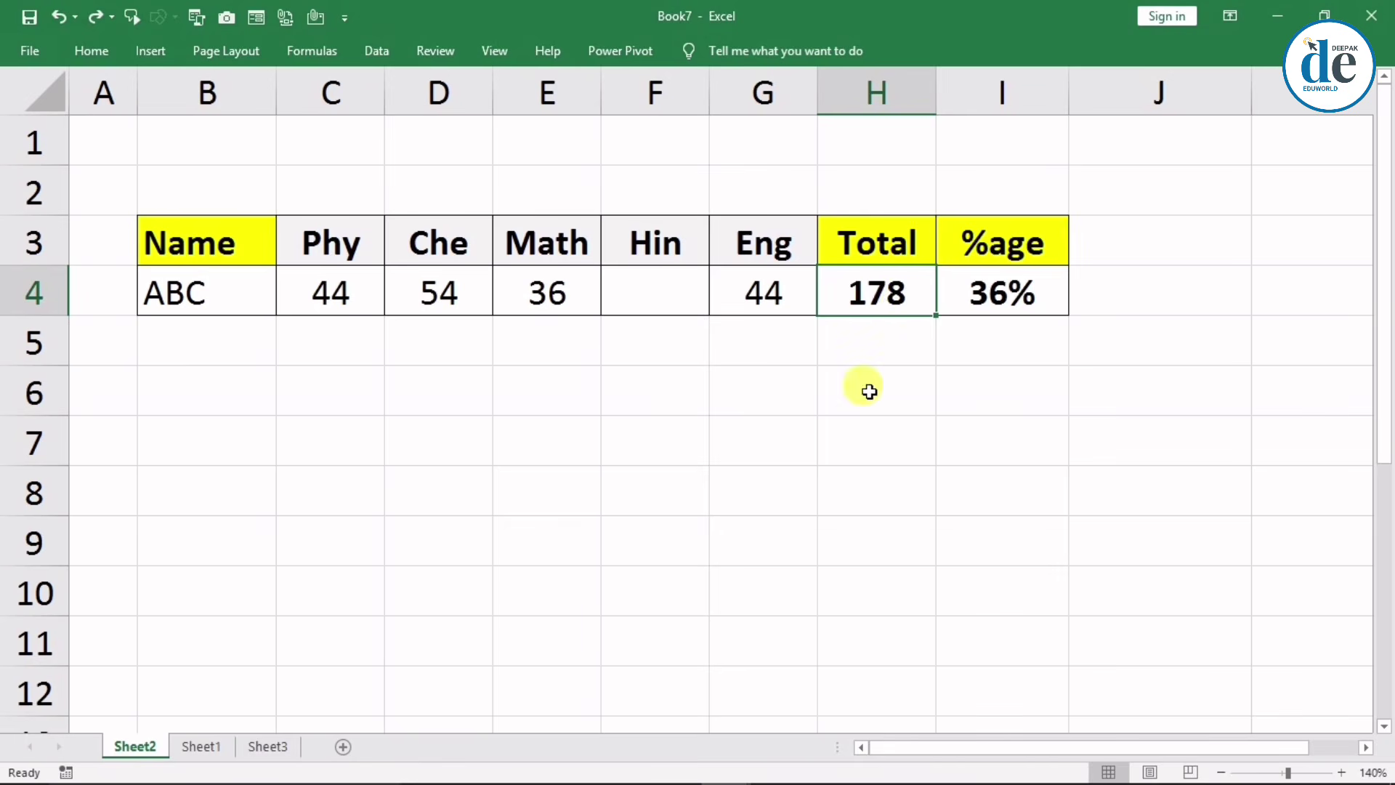
double_click(877, 296)
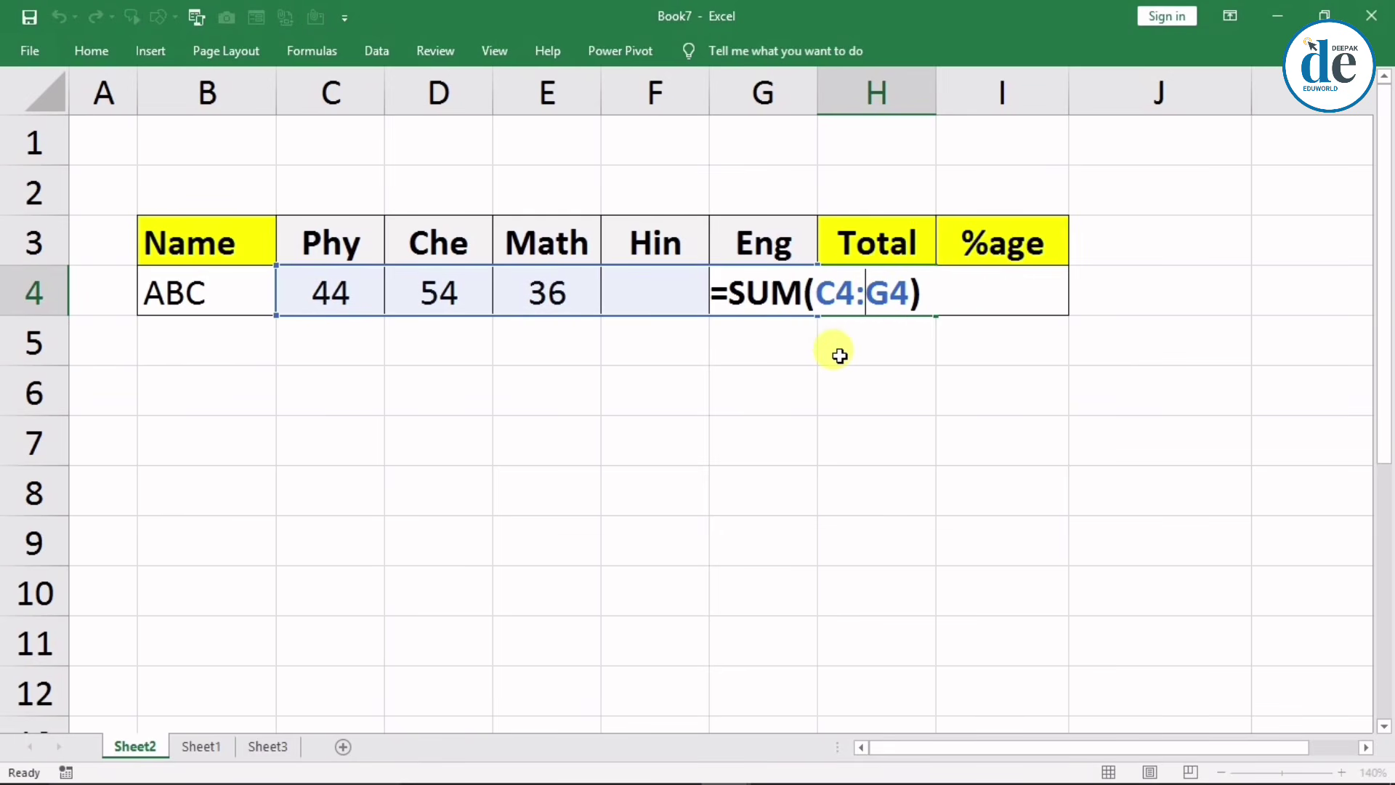
key(Return)
Run Goal Seek on Total cell H4 with target 250 by changing Hin cell F4, accept the solution, and undo it.
click(866, 304)
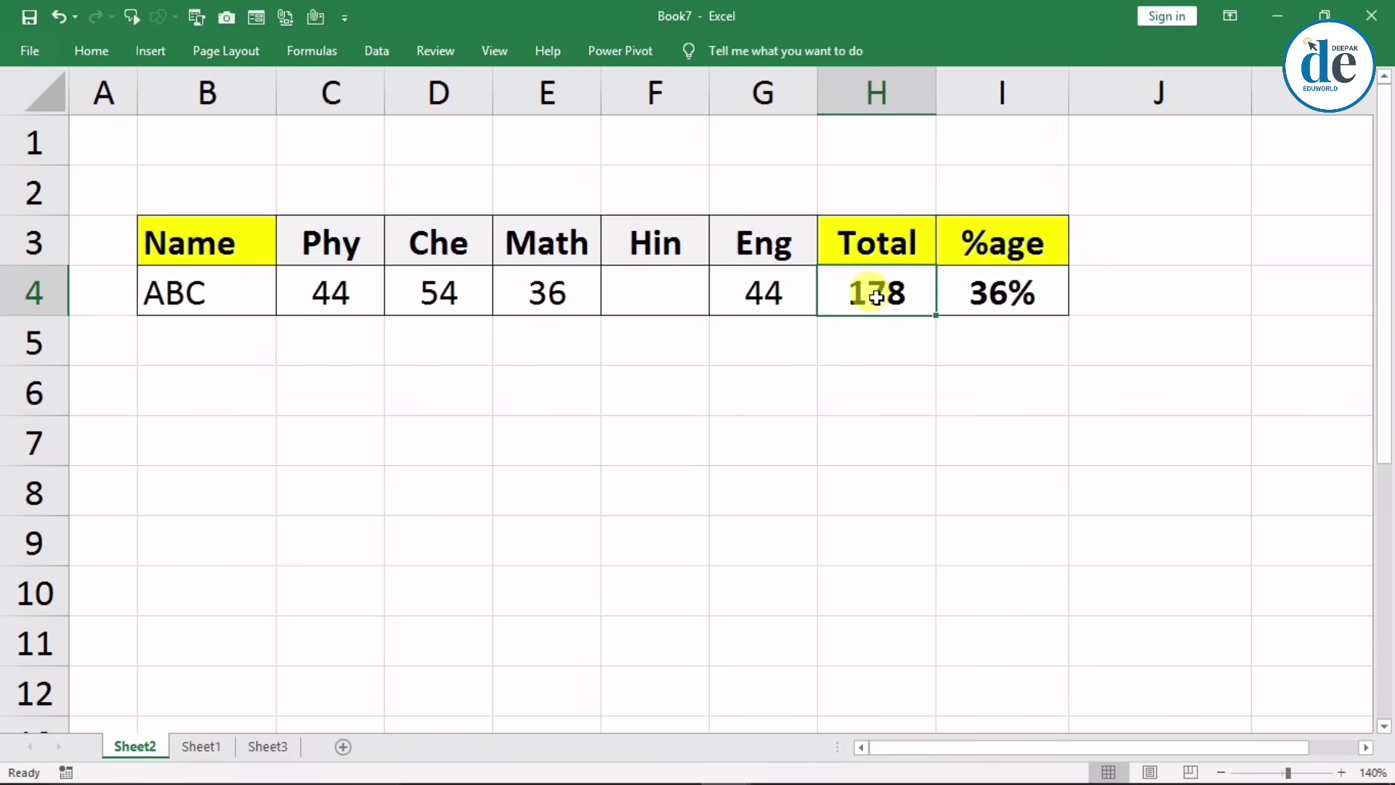
click(377, 51)
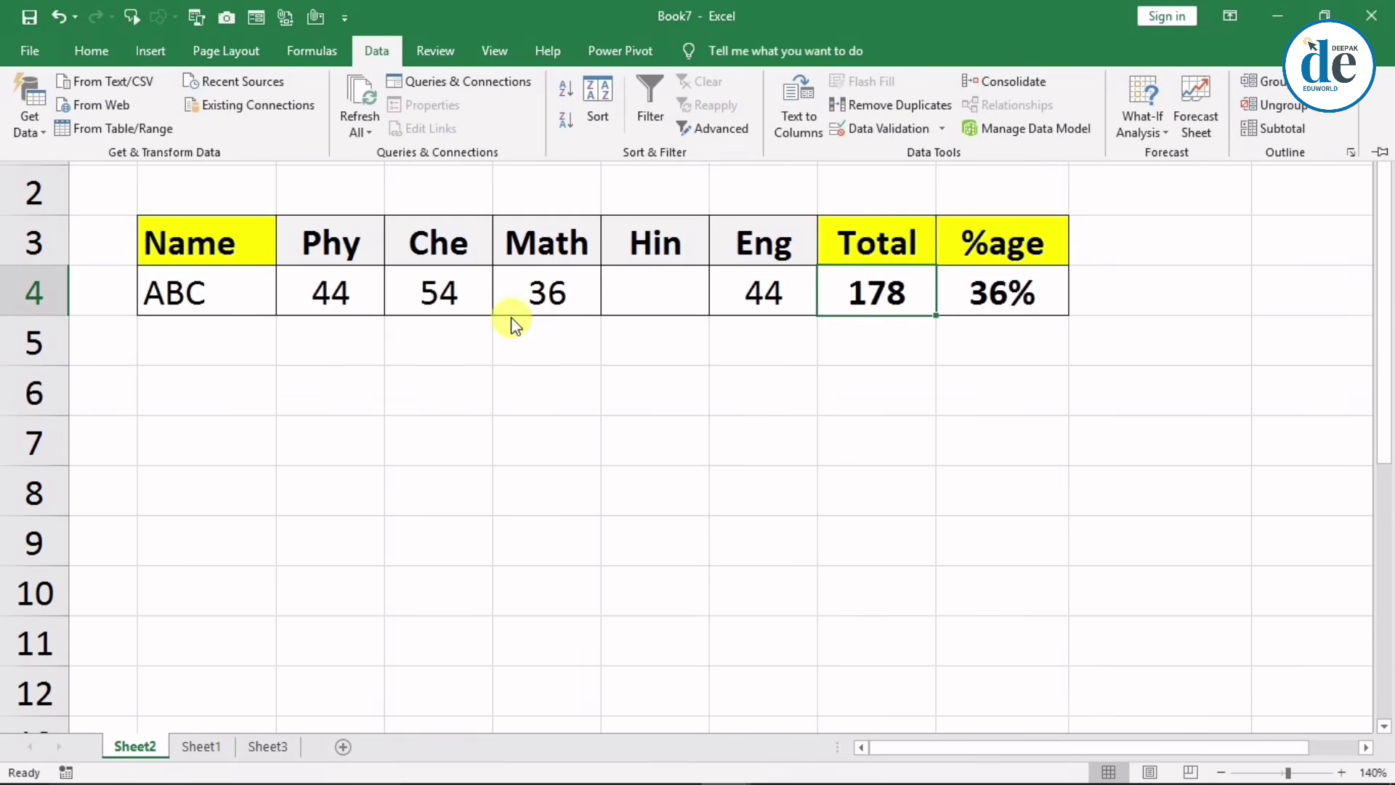
click(1130, 129)
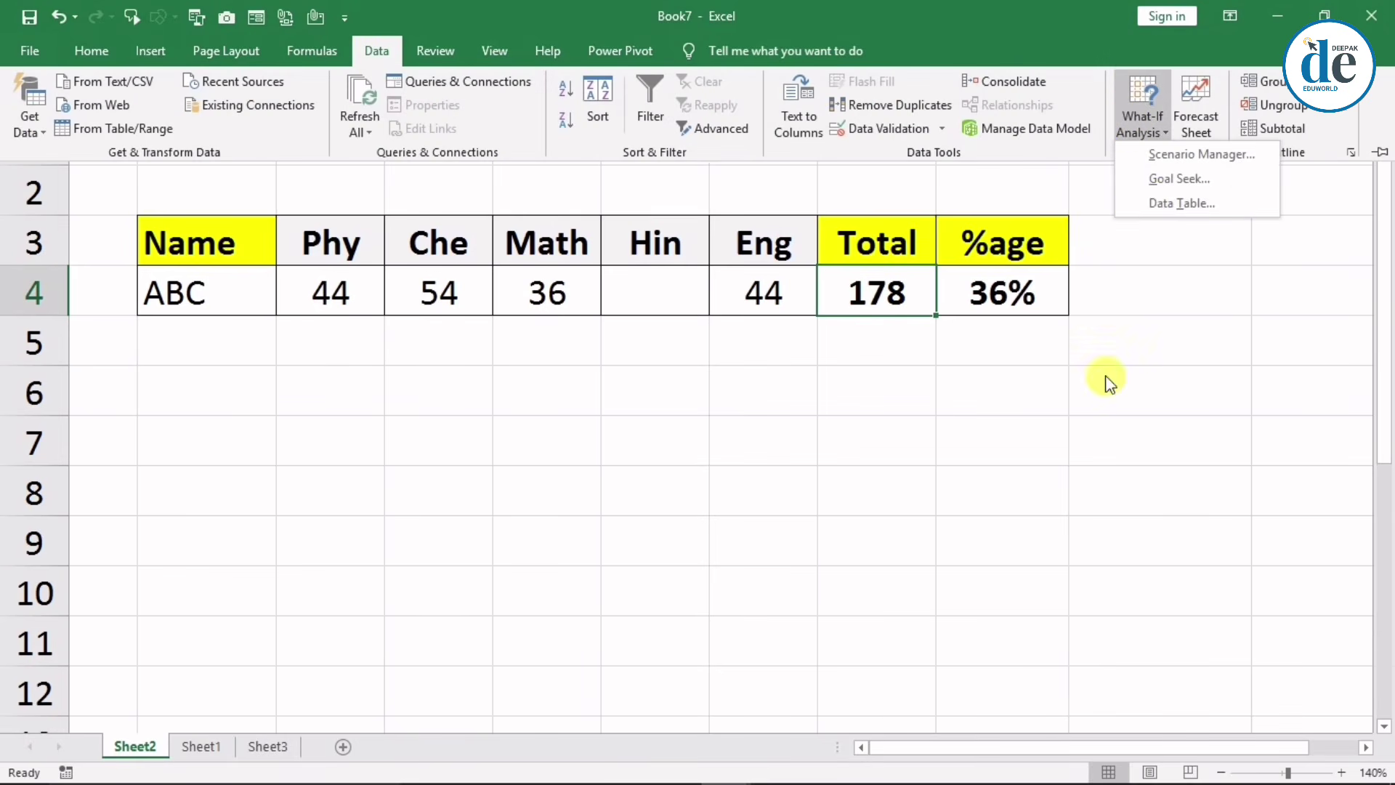
click(1152, 181)
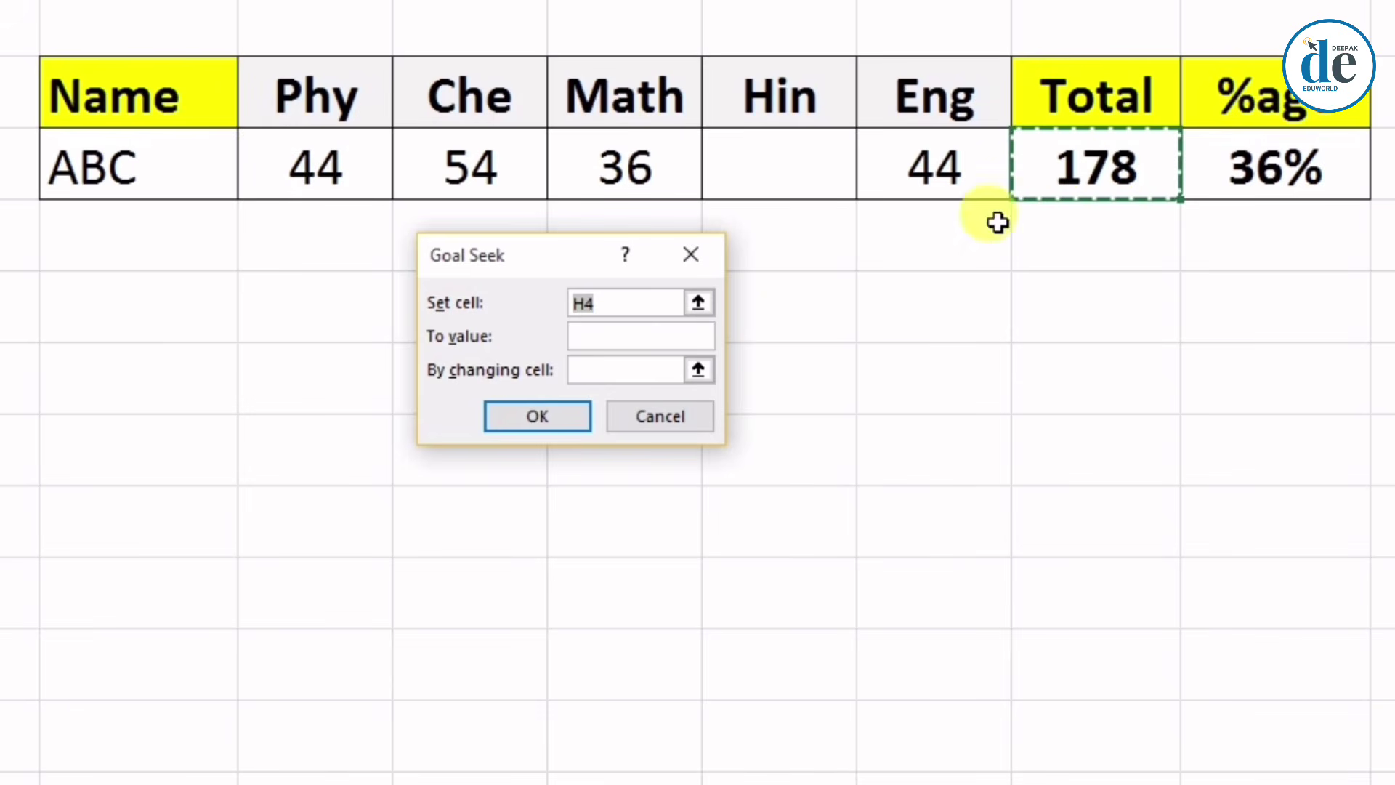
click(670, 304)
click(644, 302)
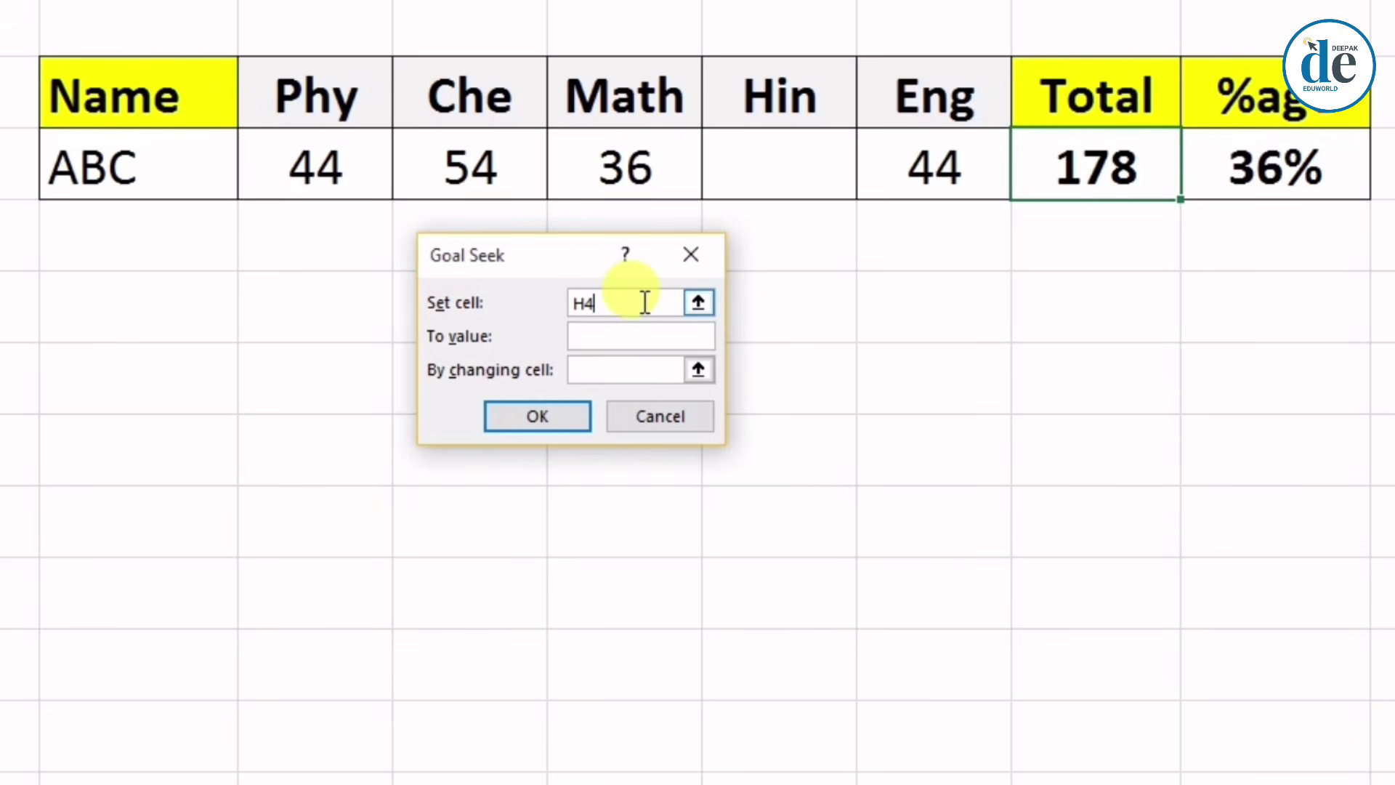
click(673, 326)
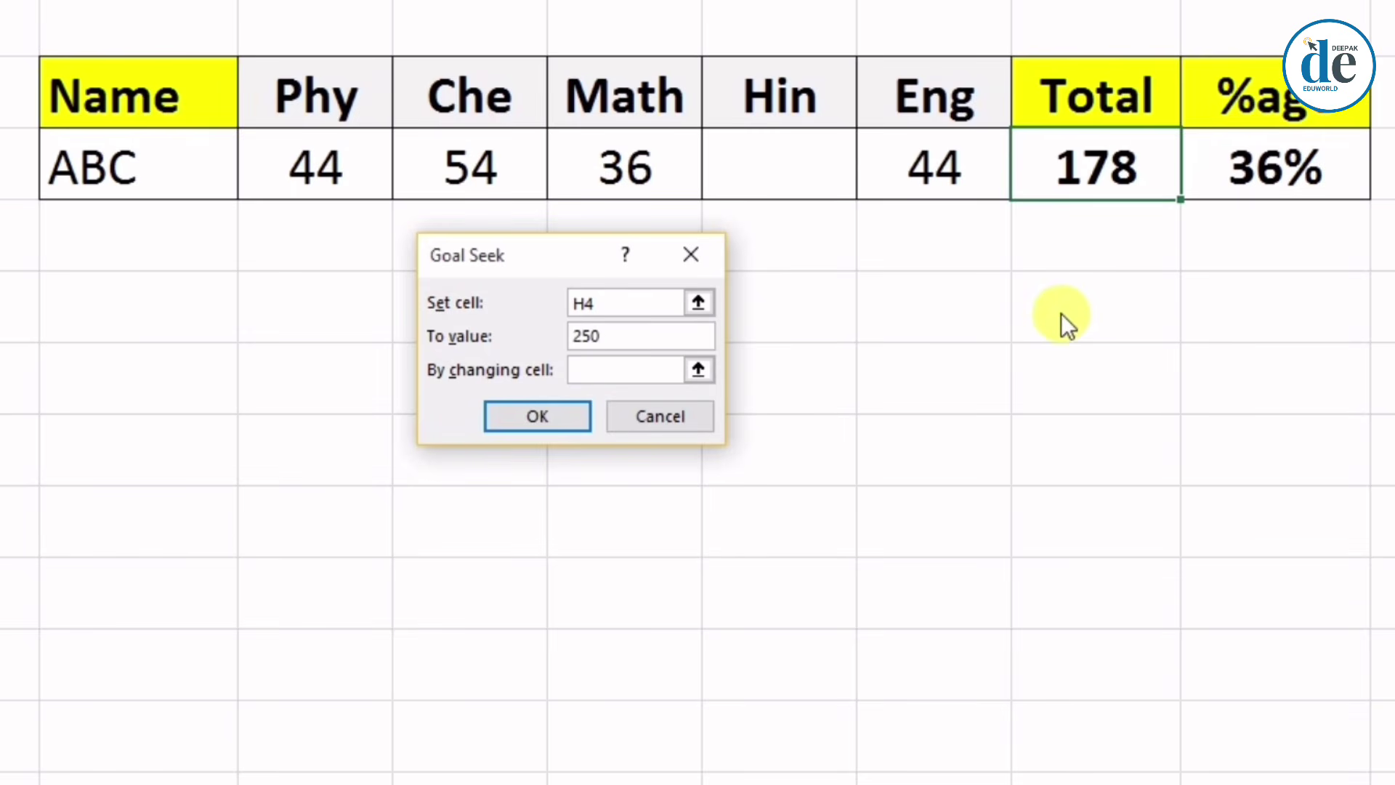
click(611, 370)
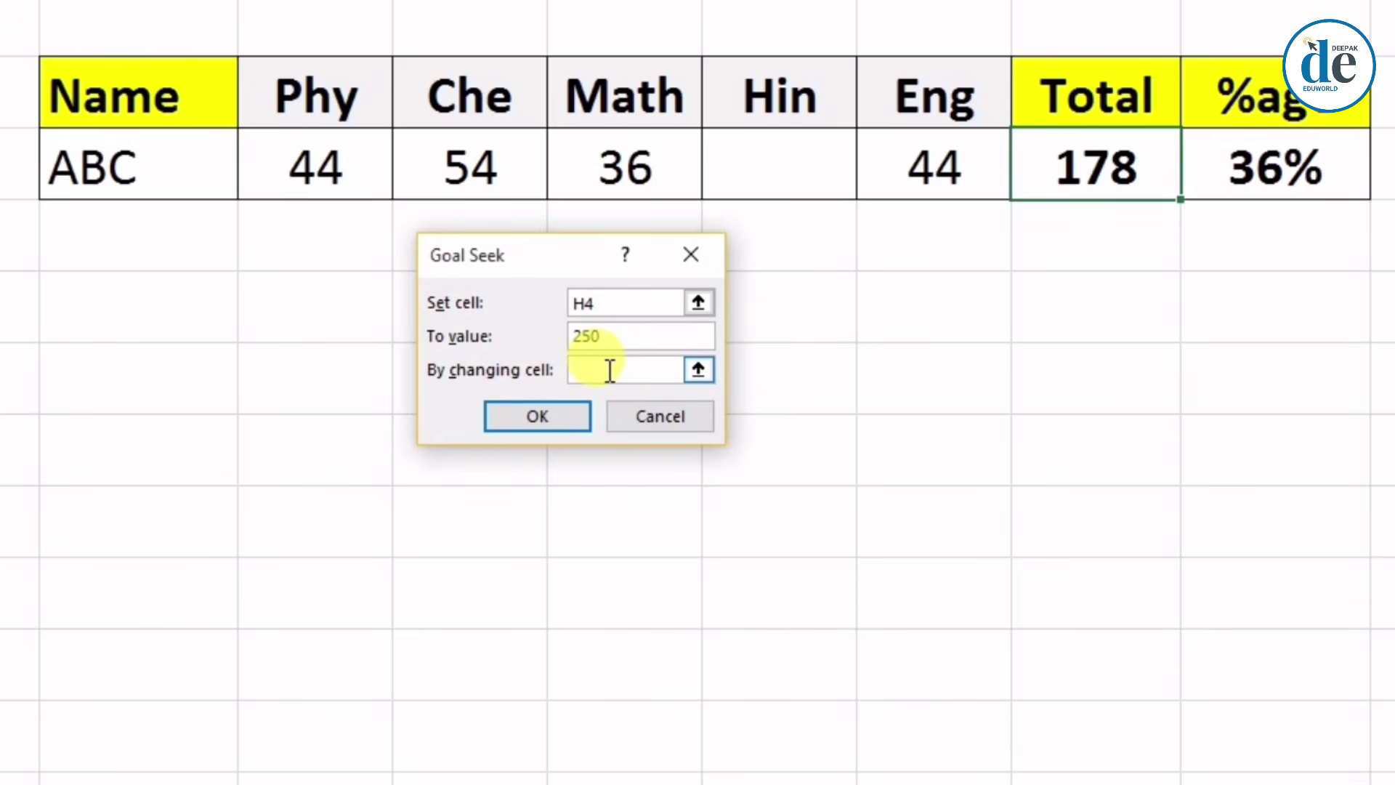
click(785, 175)
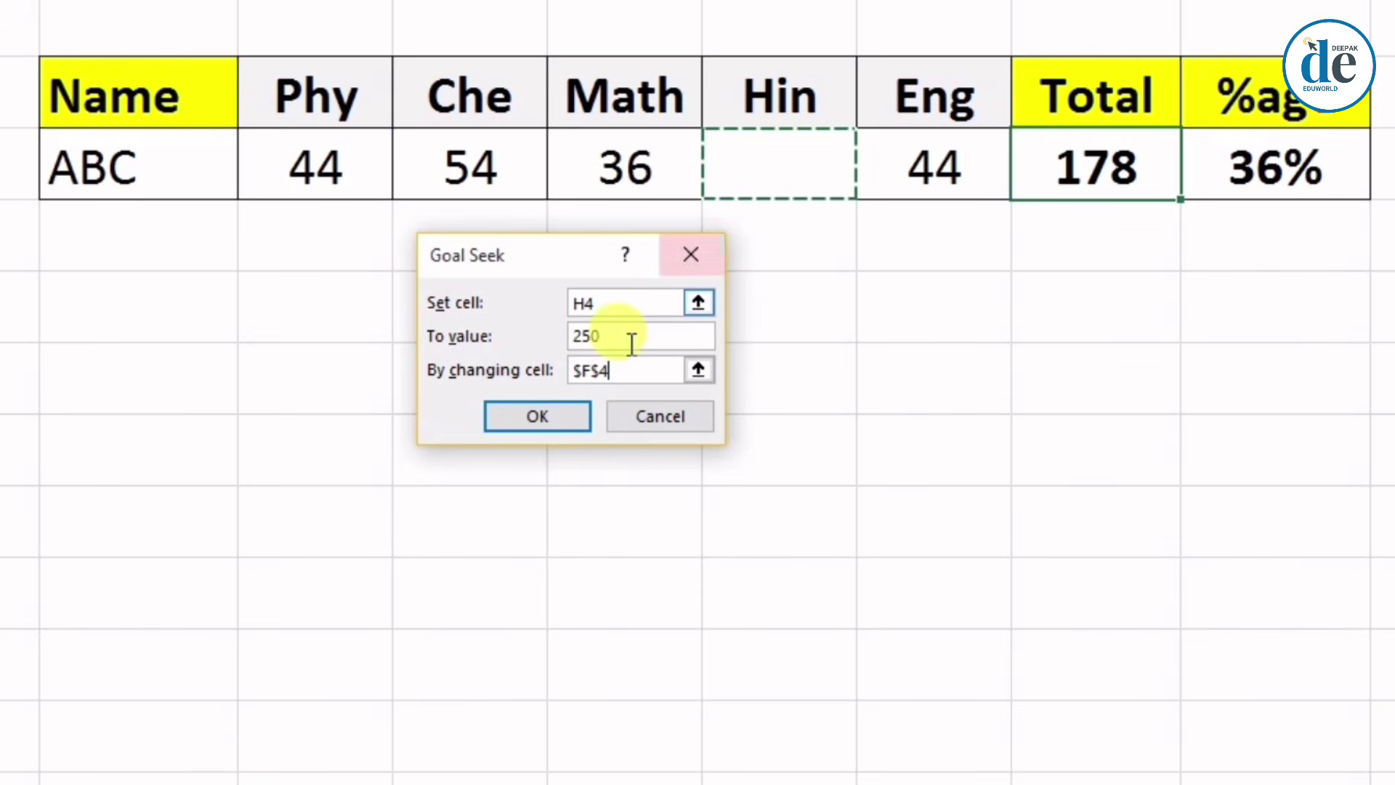
click(542, 420)
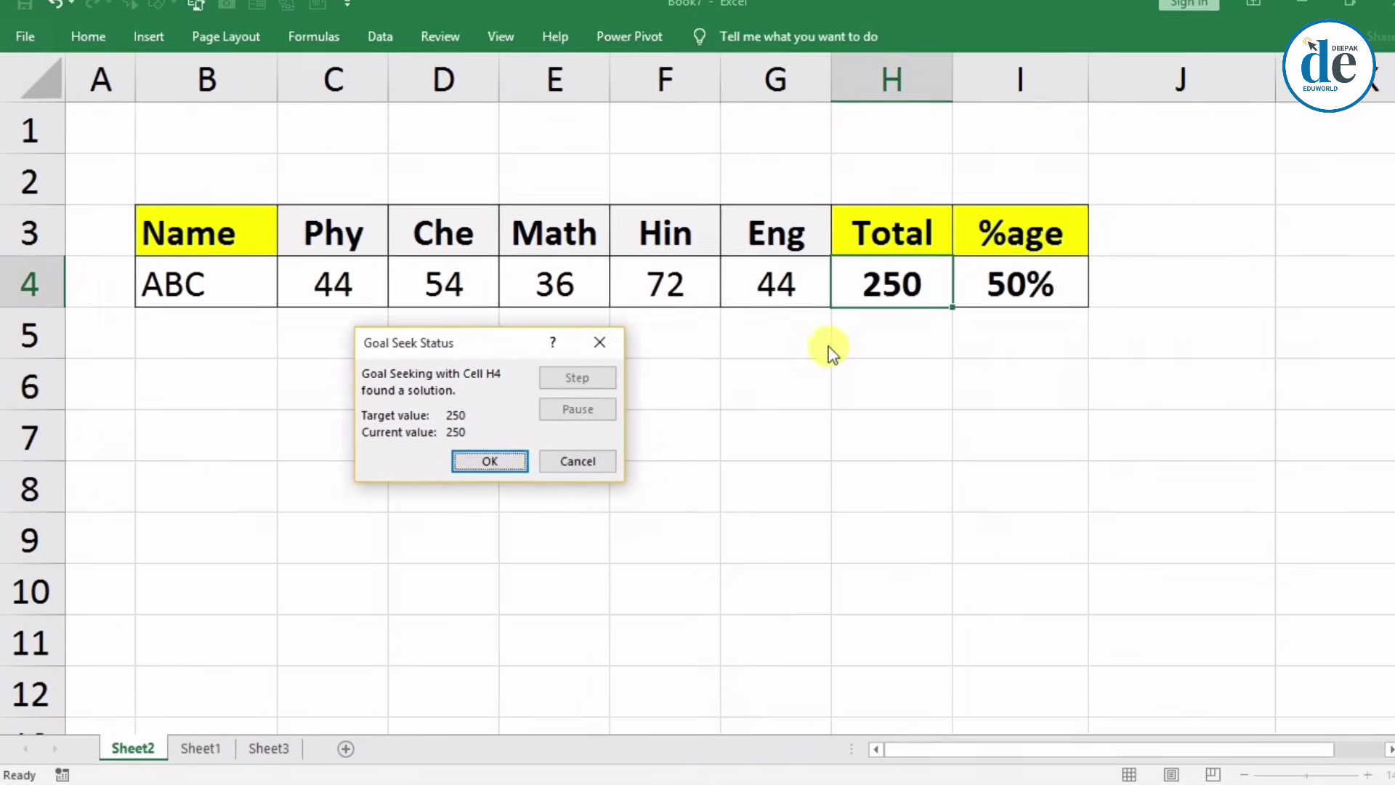
click(485, 462)
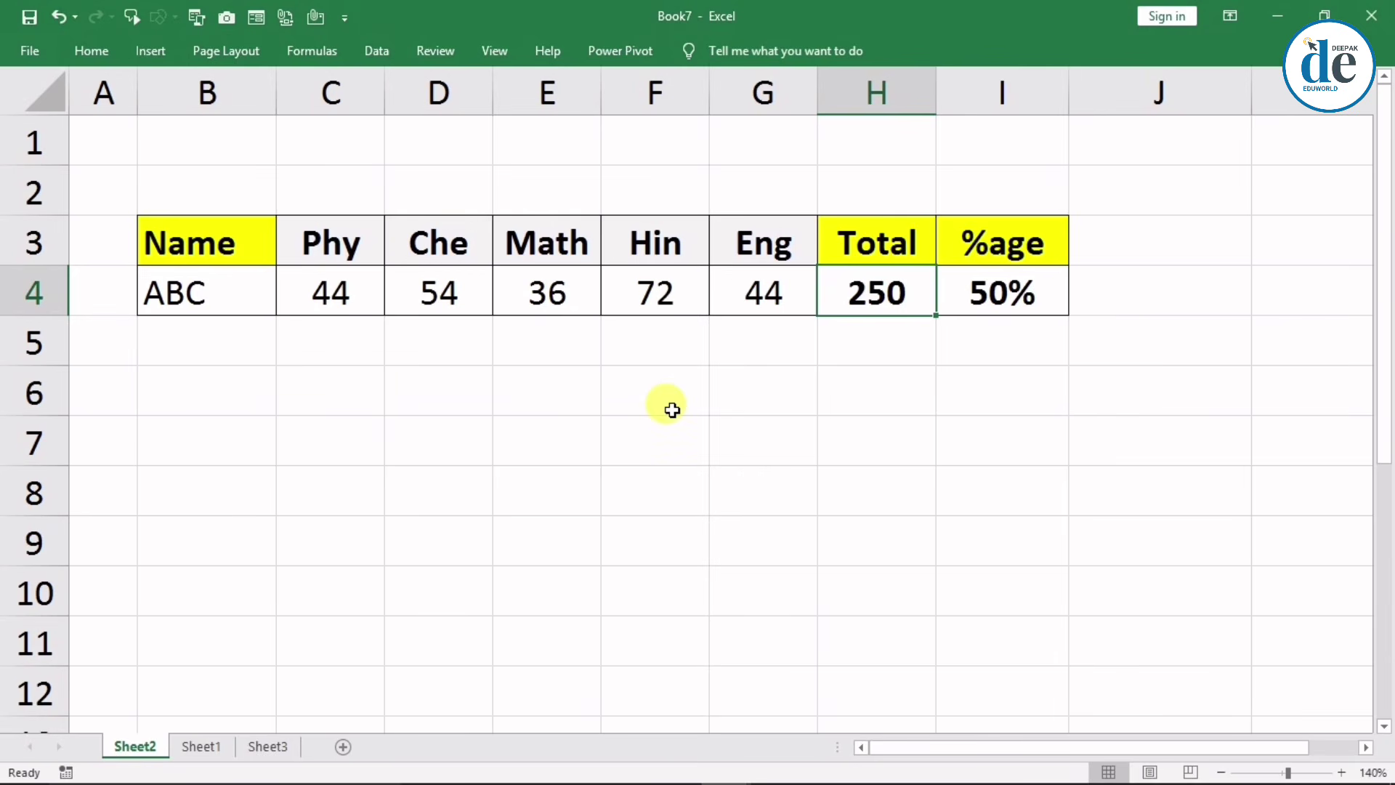
key(ctrl+z)
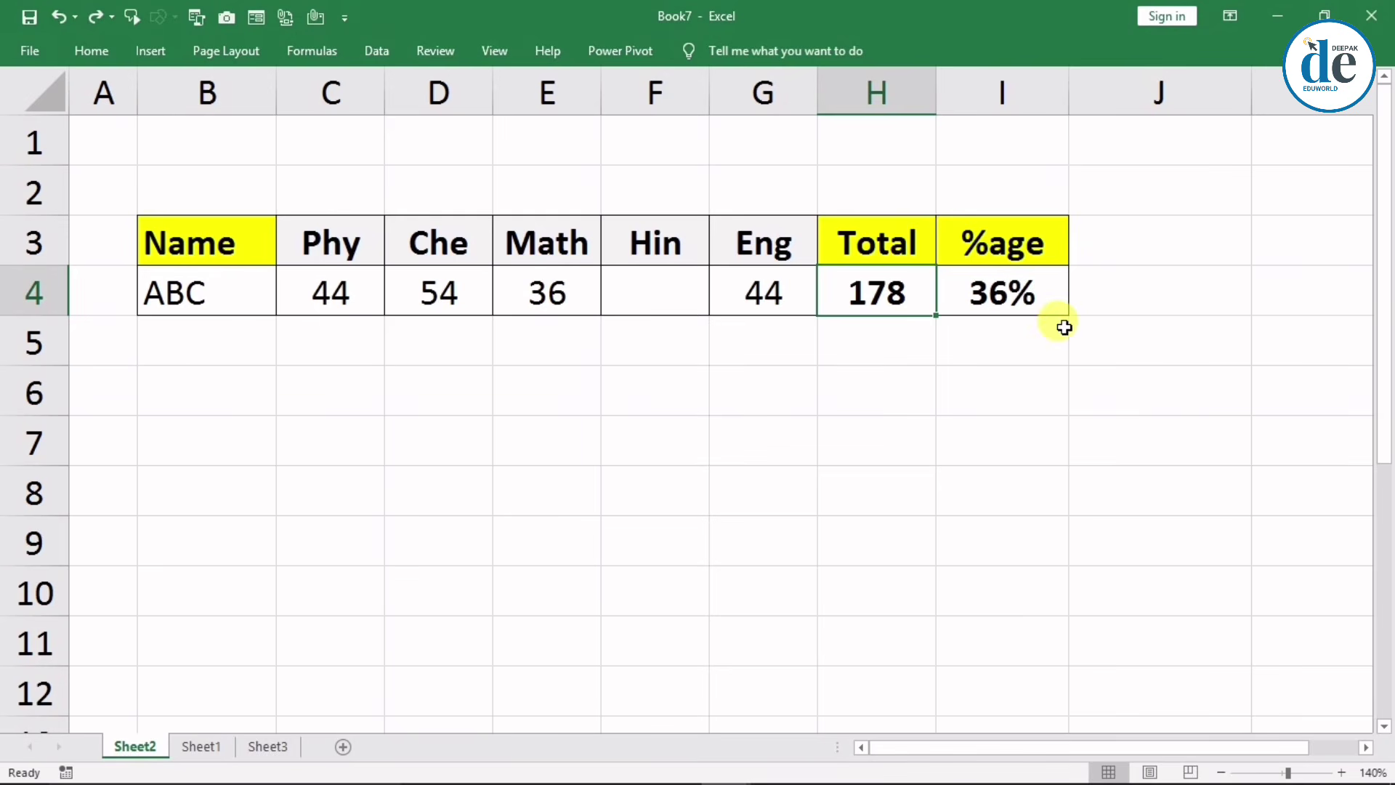
Run Goal Seek on %age cell I4 with target 60% by changing Hin cell F4, and discard the solution.
click(1032, 303)
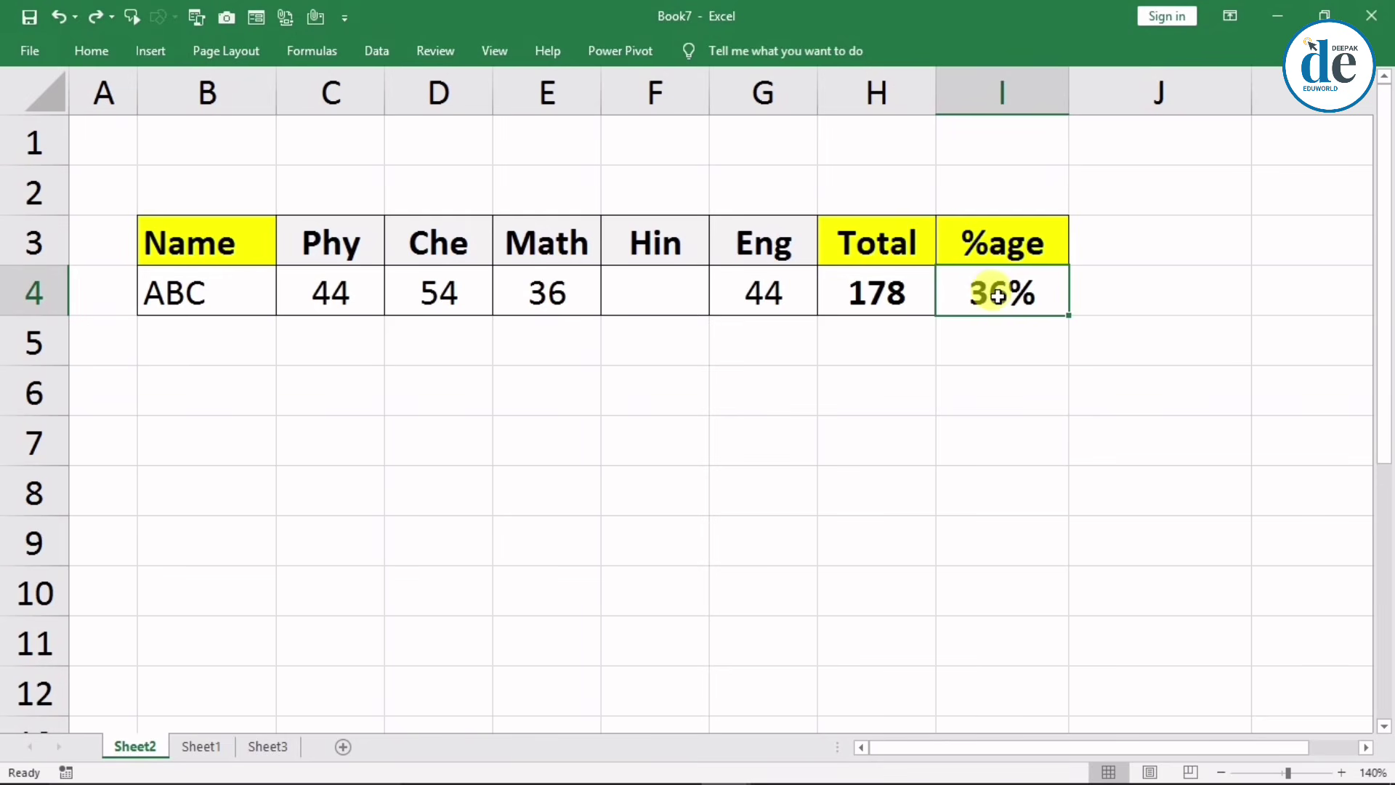
click(380, 51)
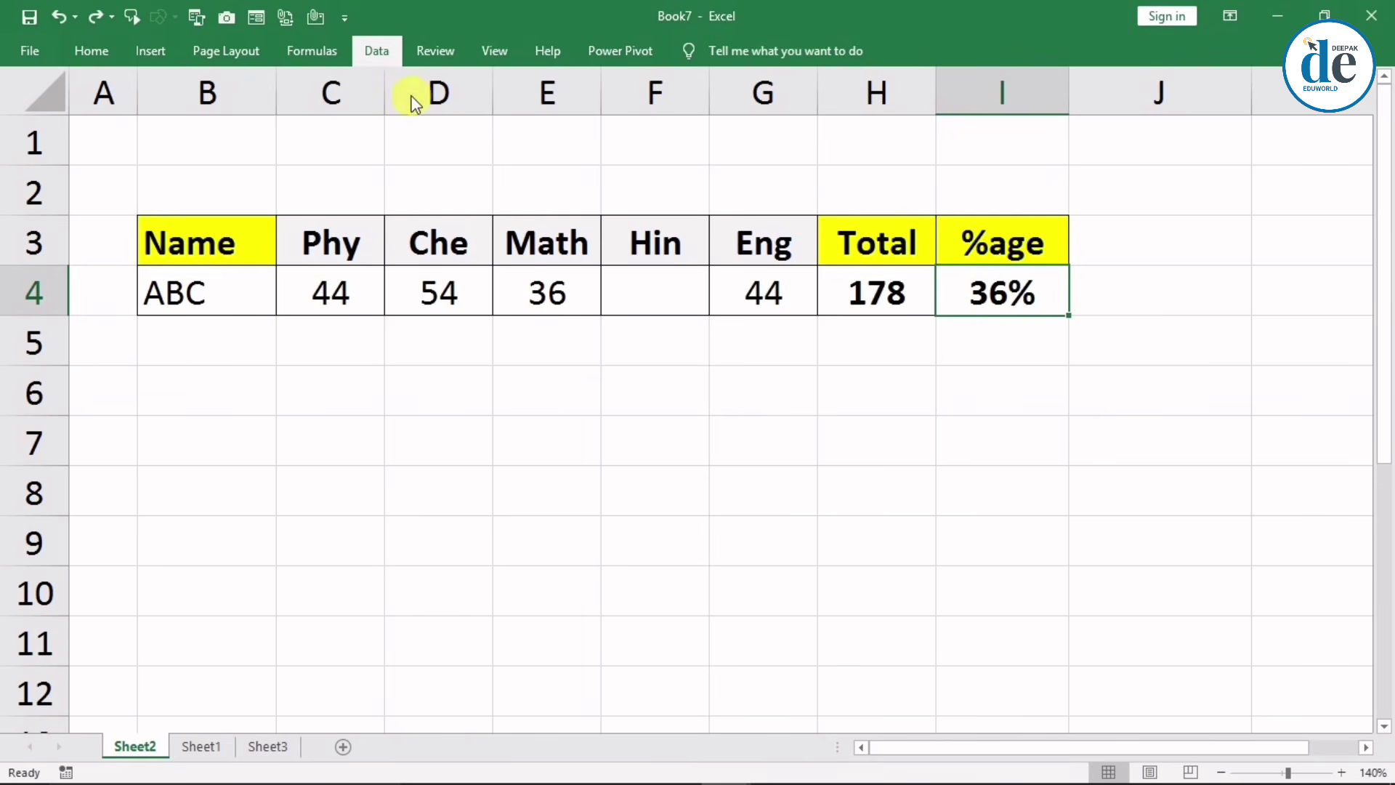
click(1139, 125)
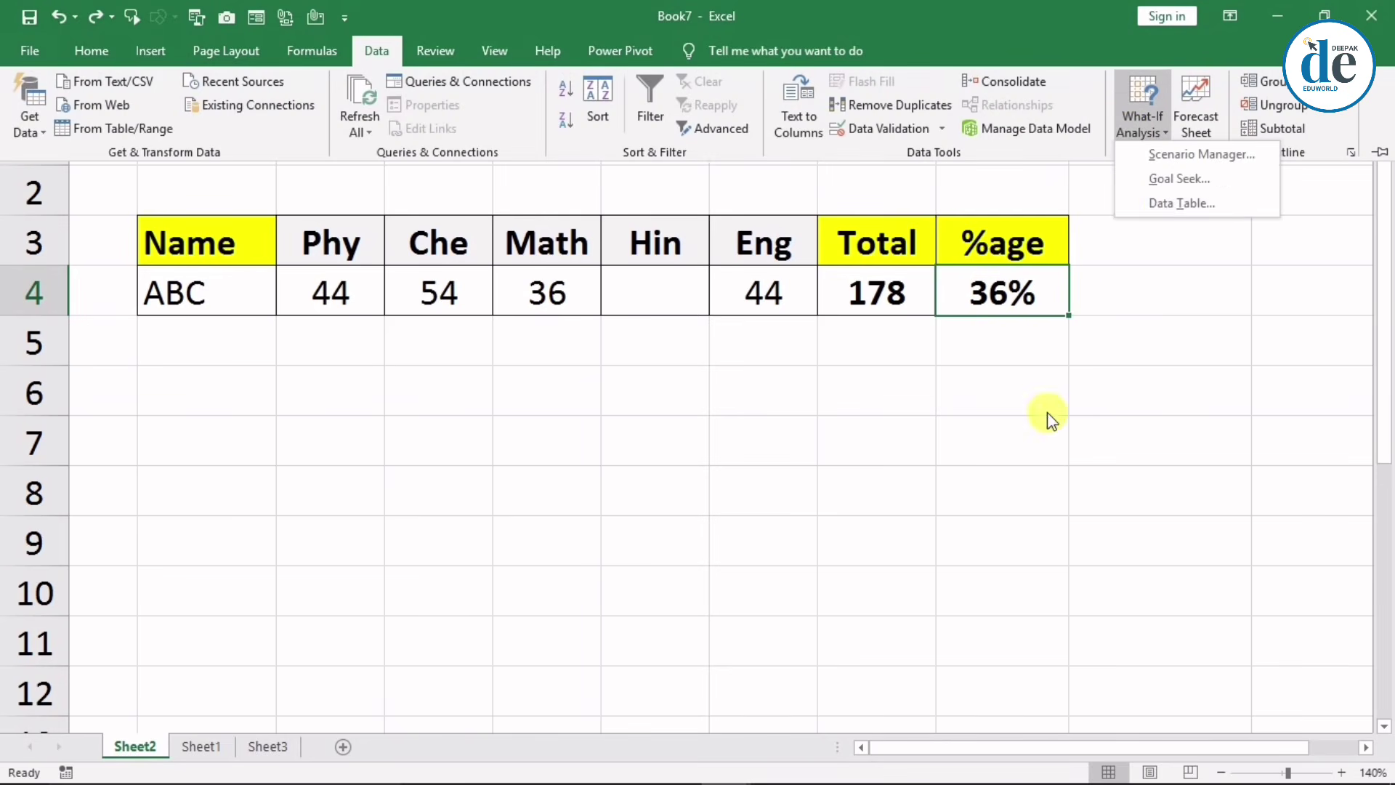
click(1155, 178)
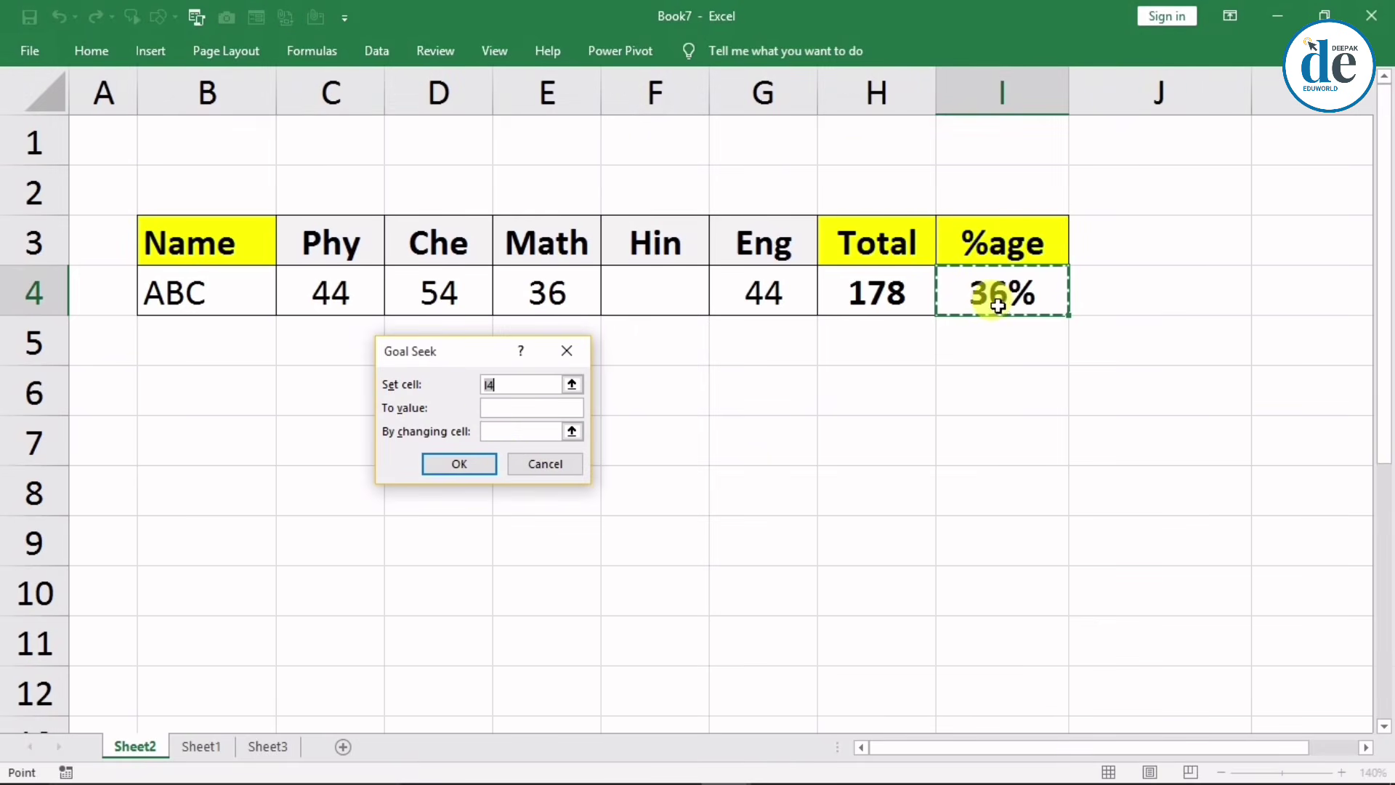
click(516, 408)
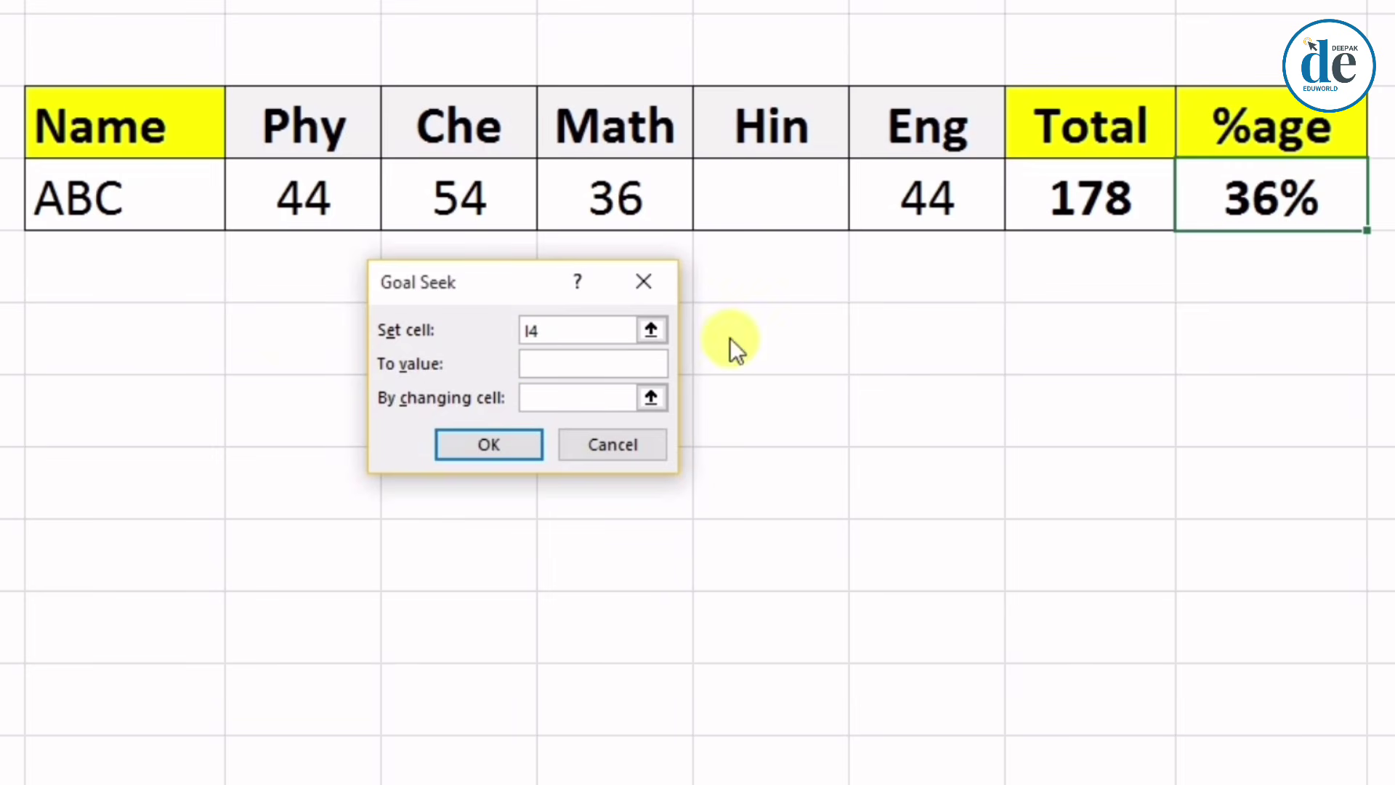
text(6)
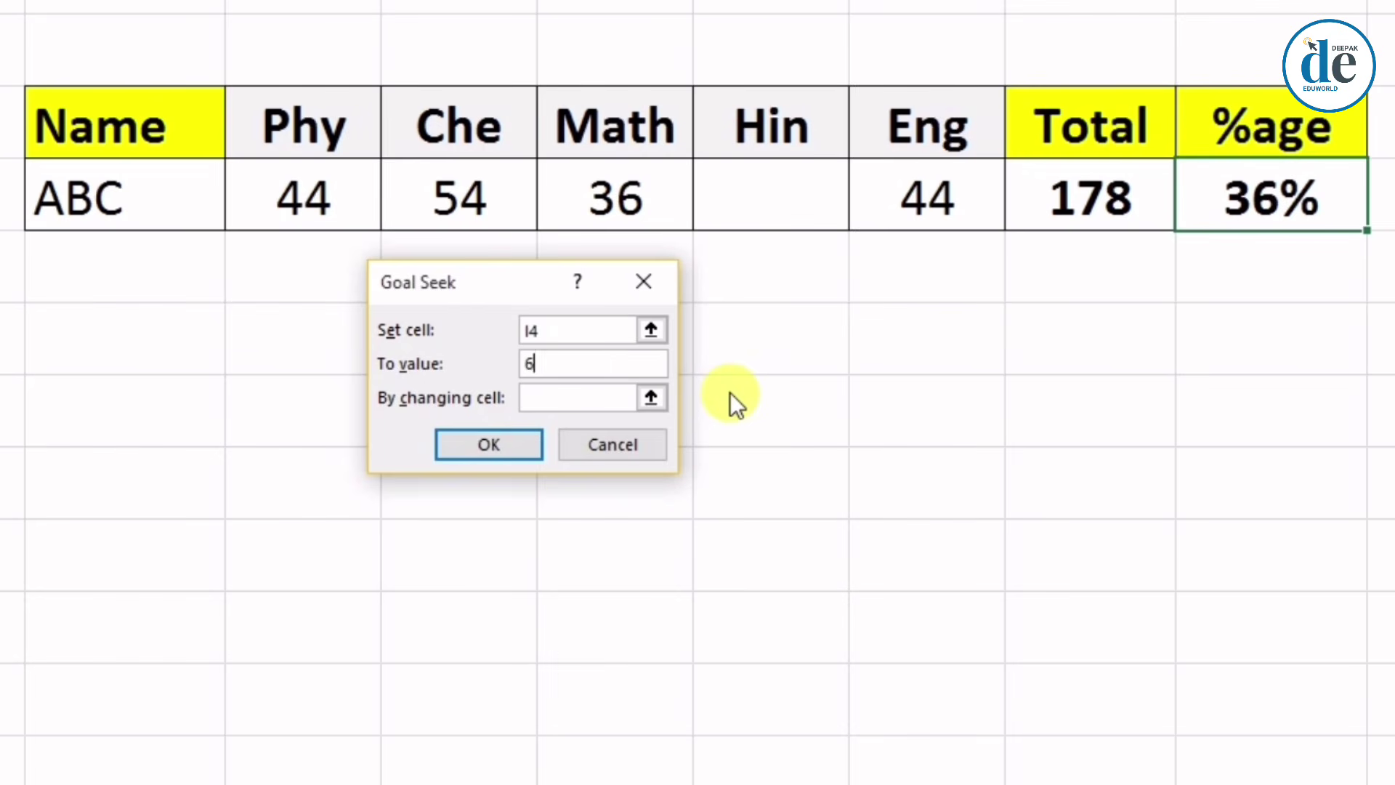
text(0%)
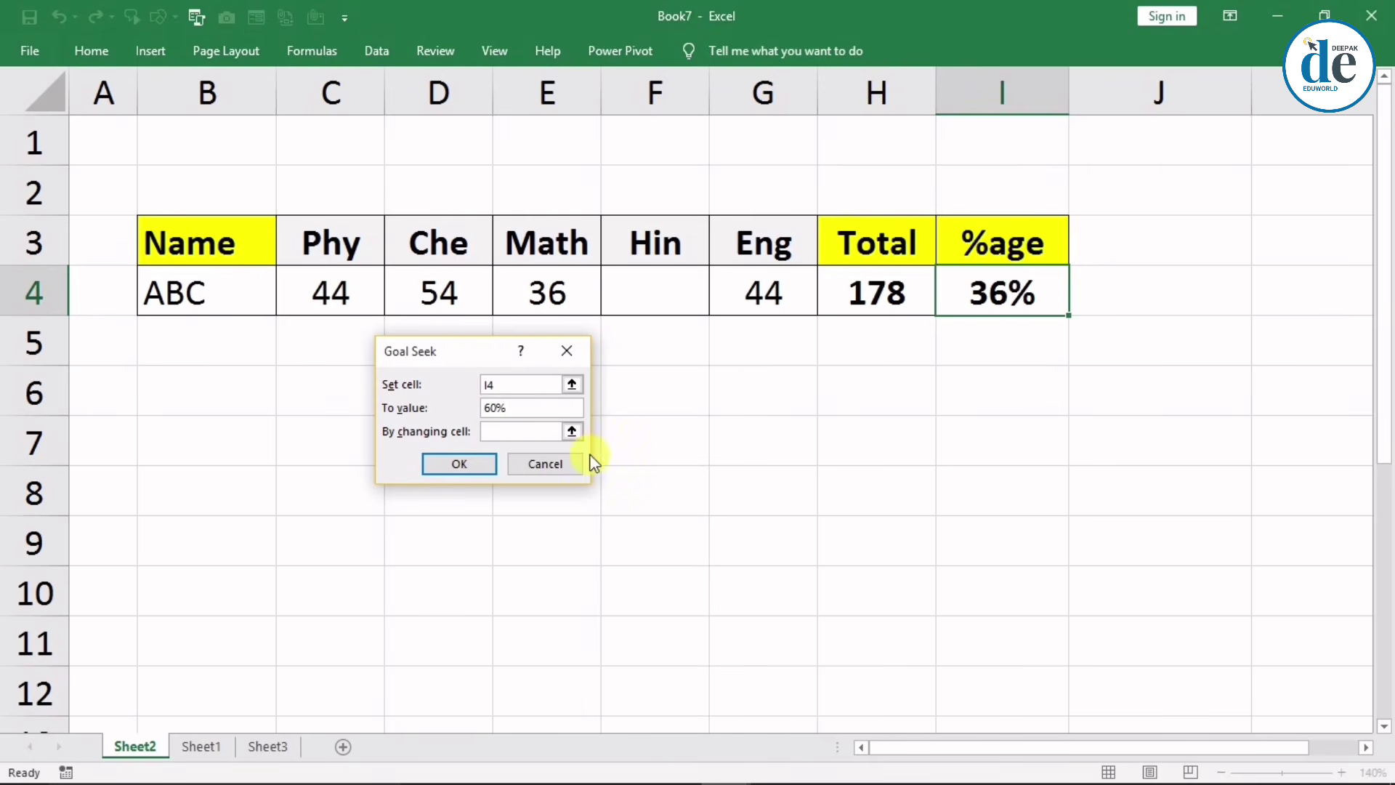
click(515, 431)
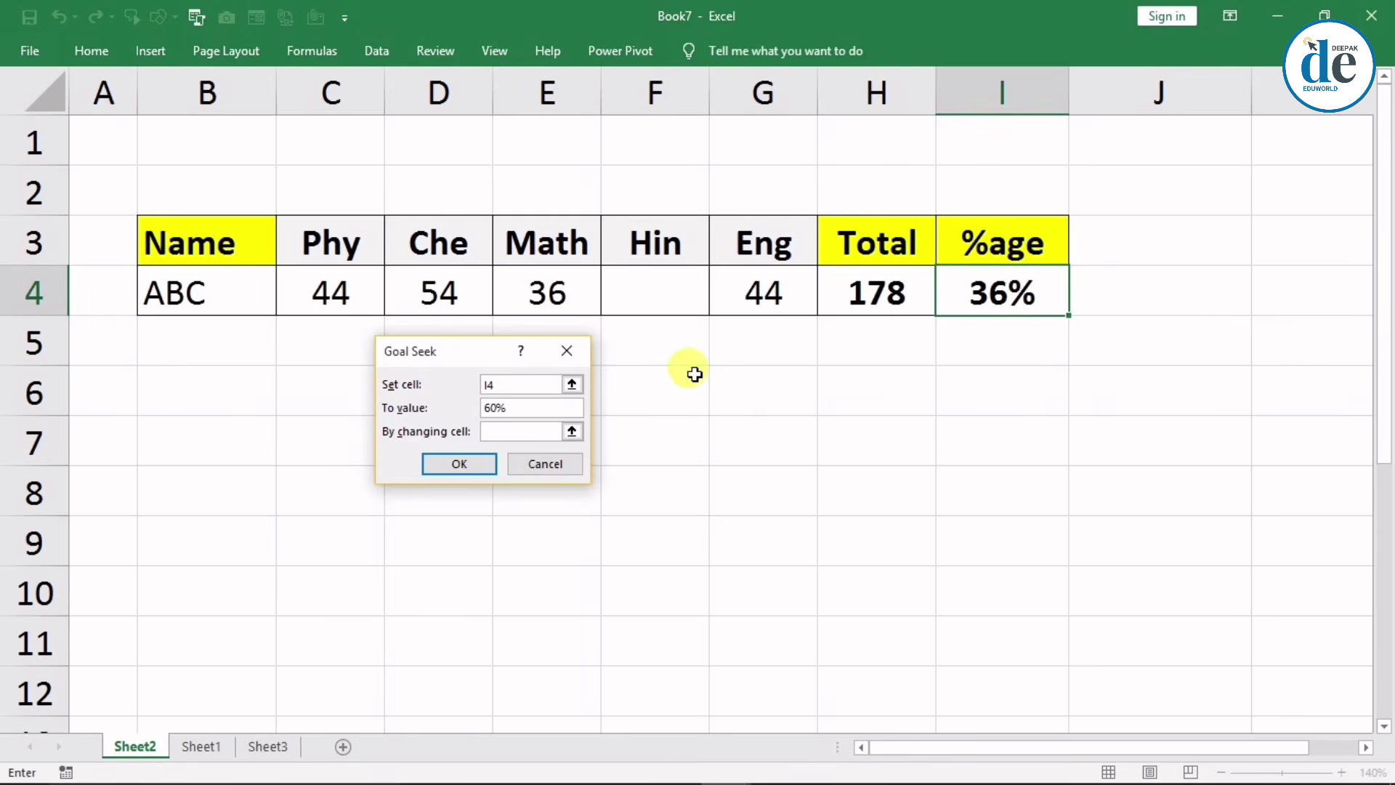
click(641, 292)
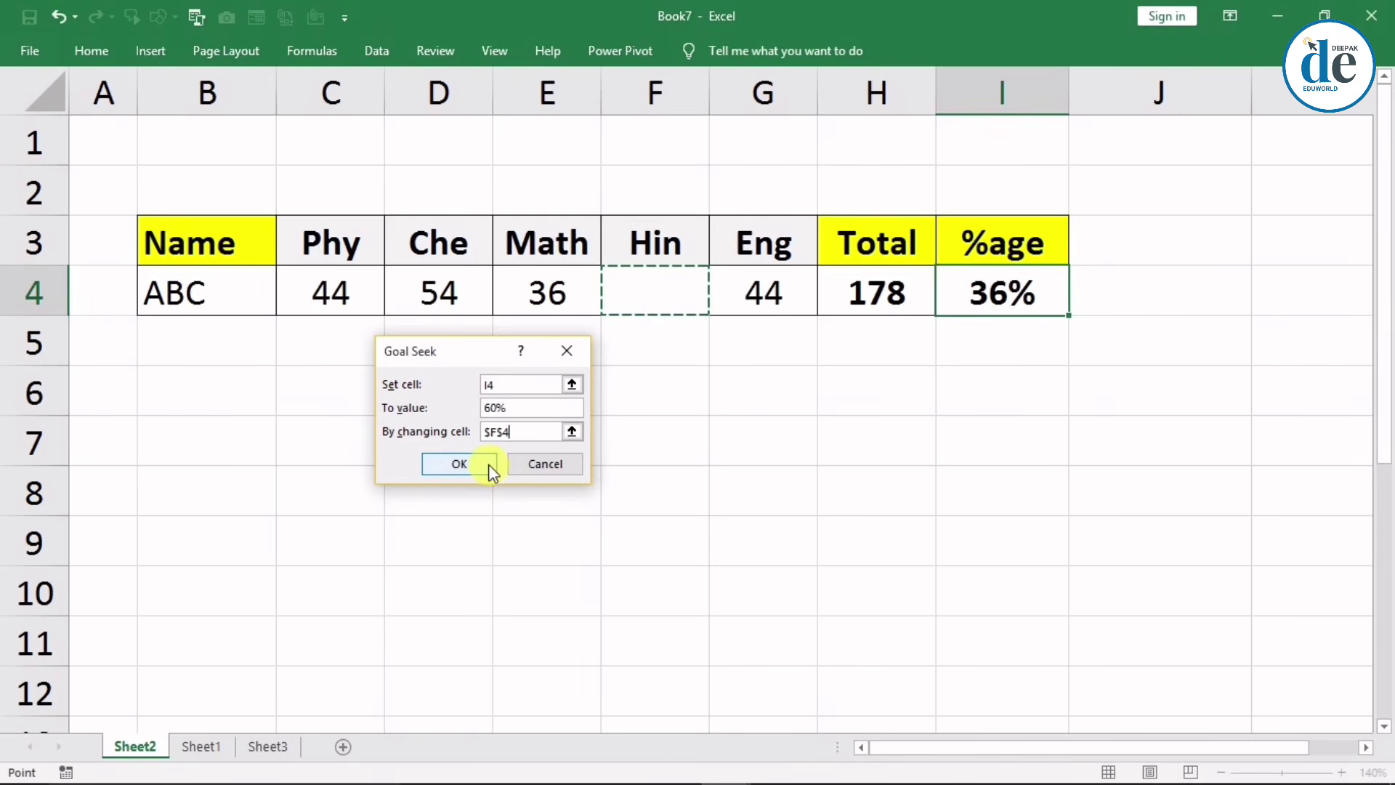
click(465, 467)
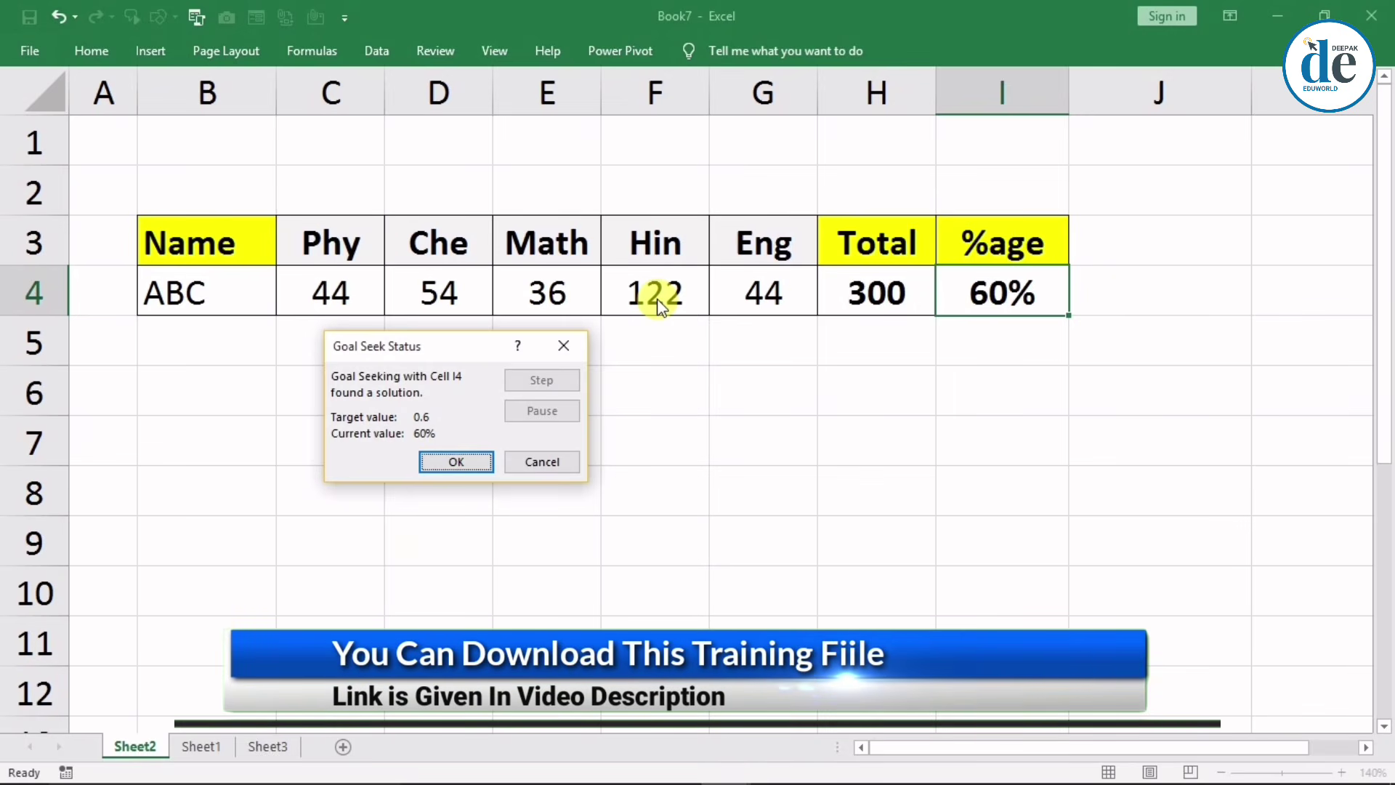
click(564, 345)
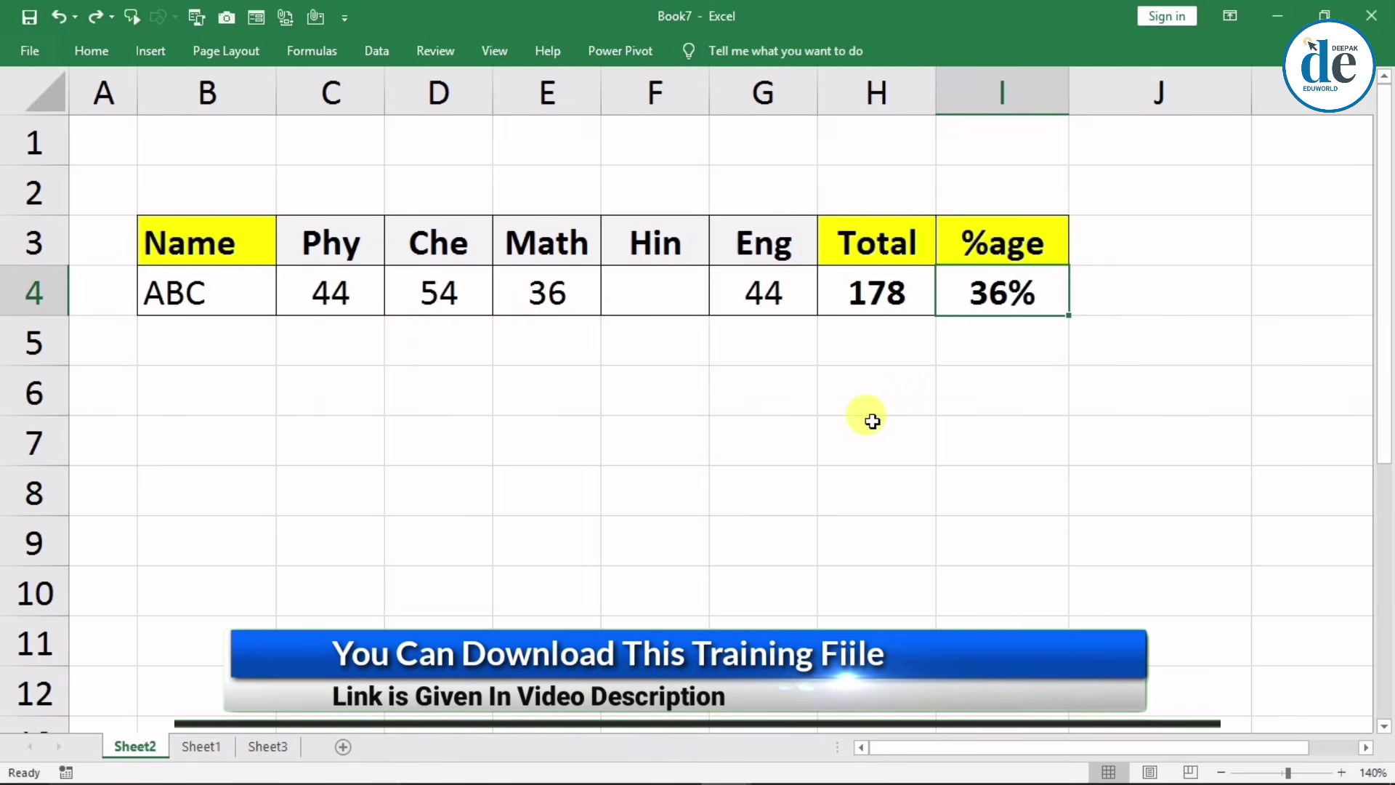
Switch to Sheet1 and examine the Units, Unit Price and AMOUNT cells in C3:C5.
click(194, 744)
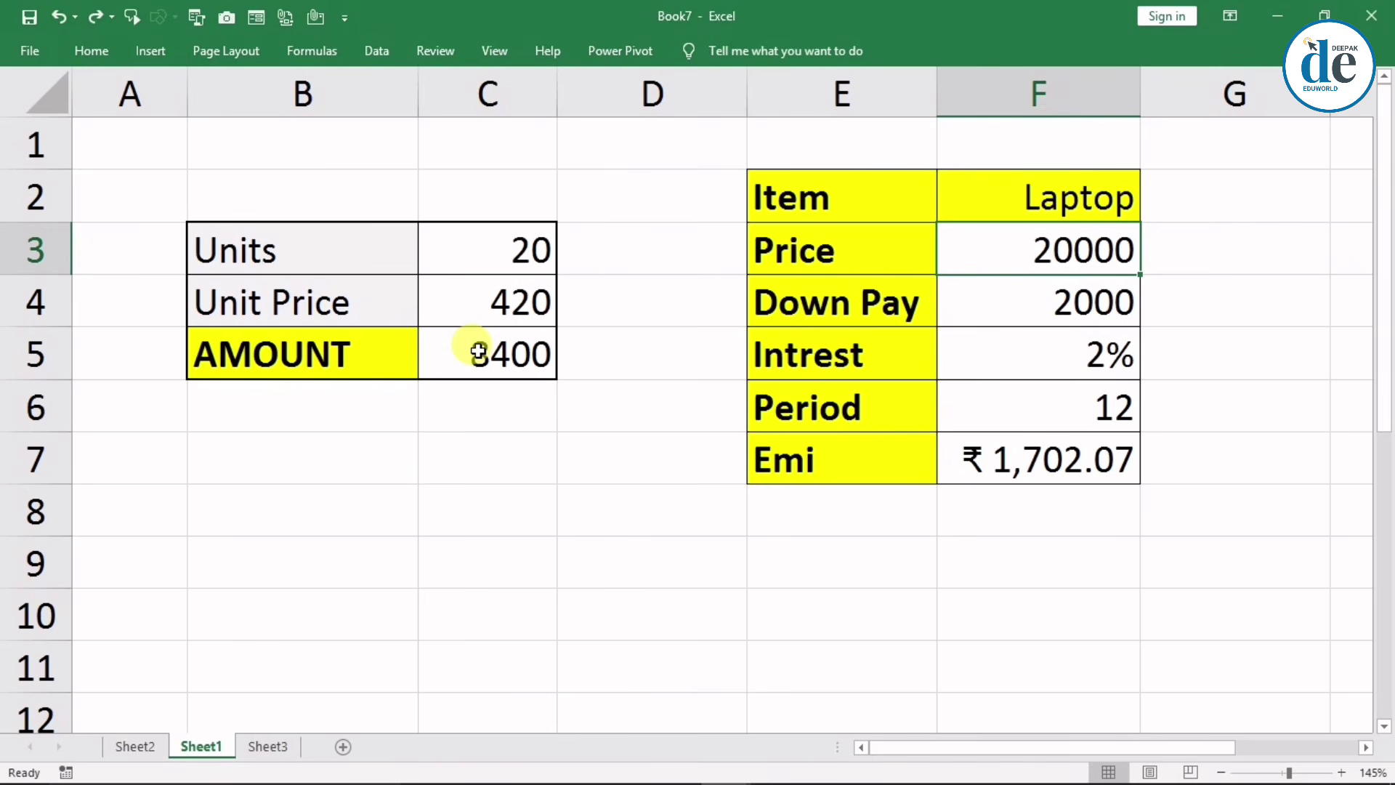
click(476, 240)
click(462, 306)
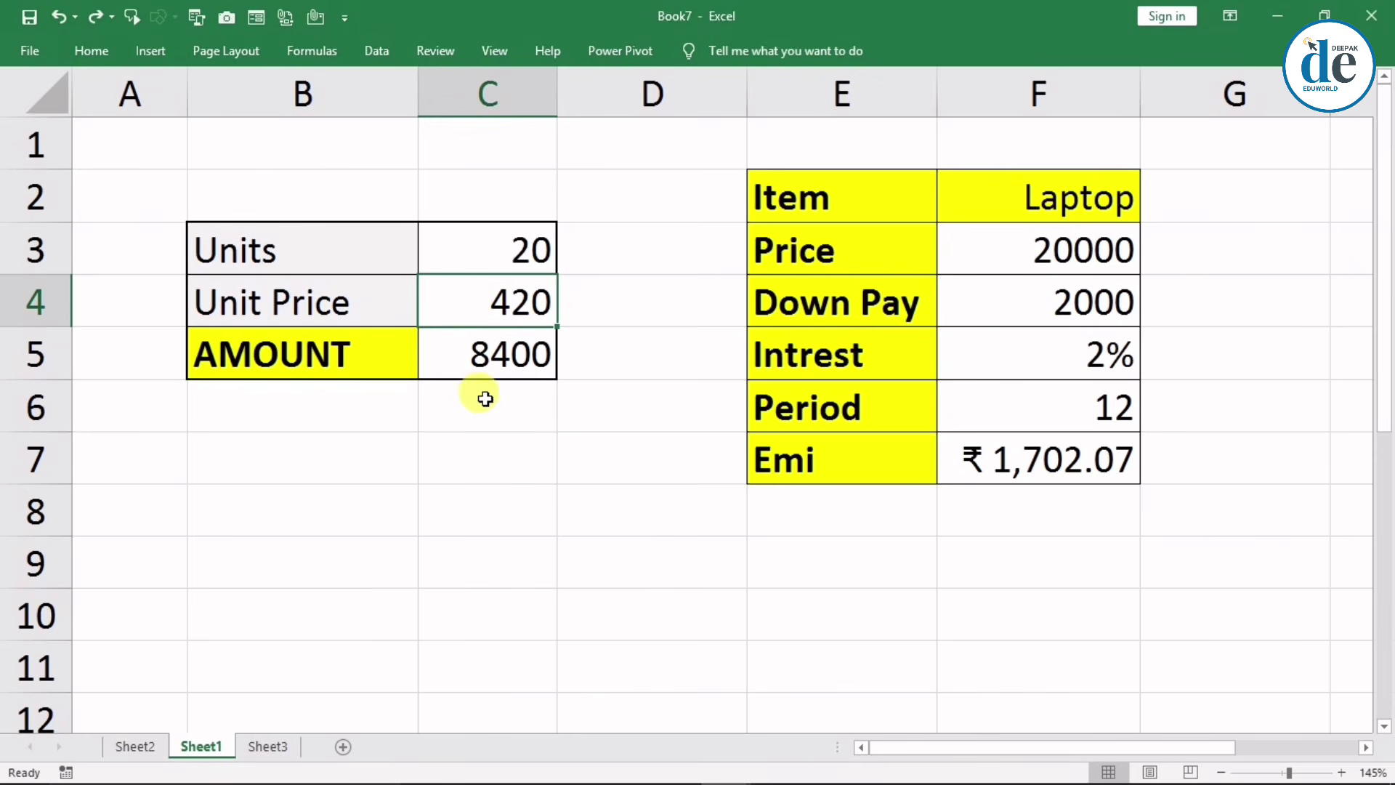
click(467, 360)
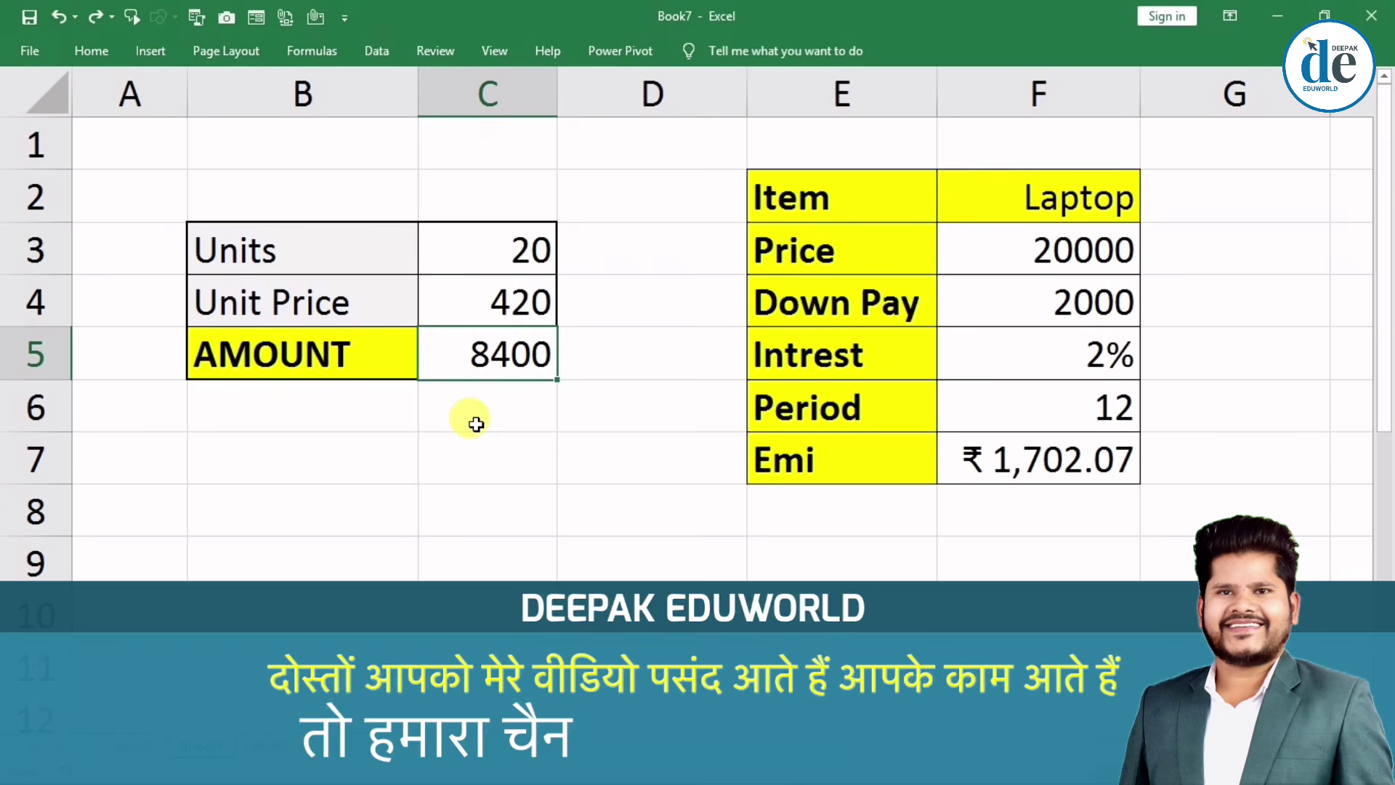
click(499, 244)
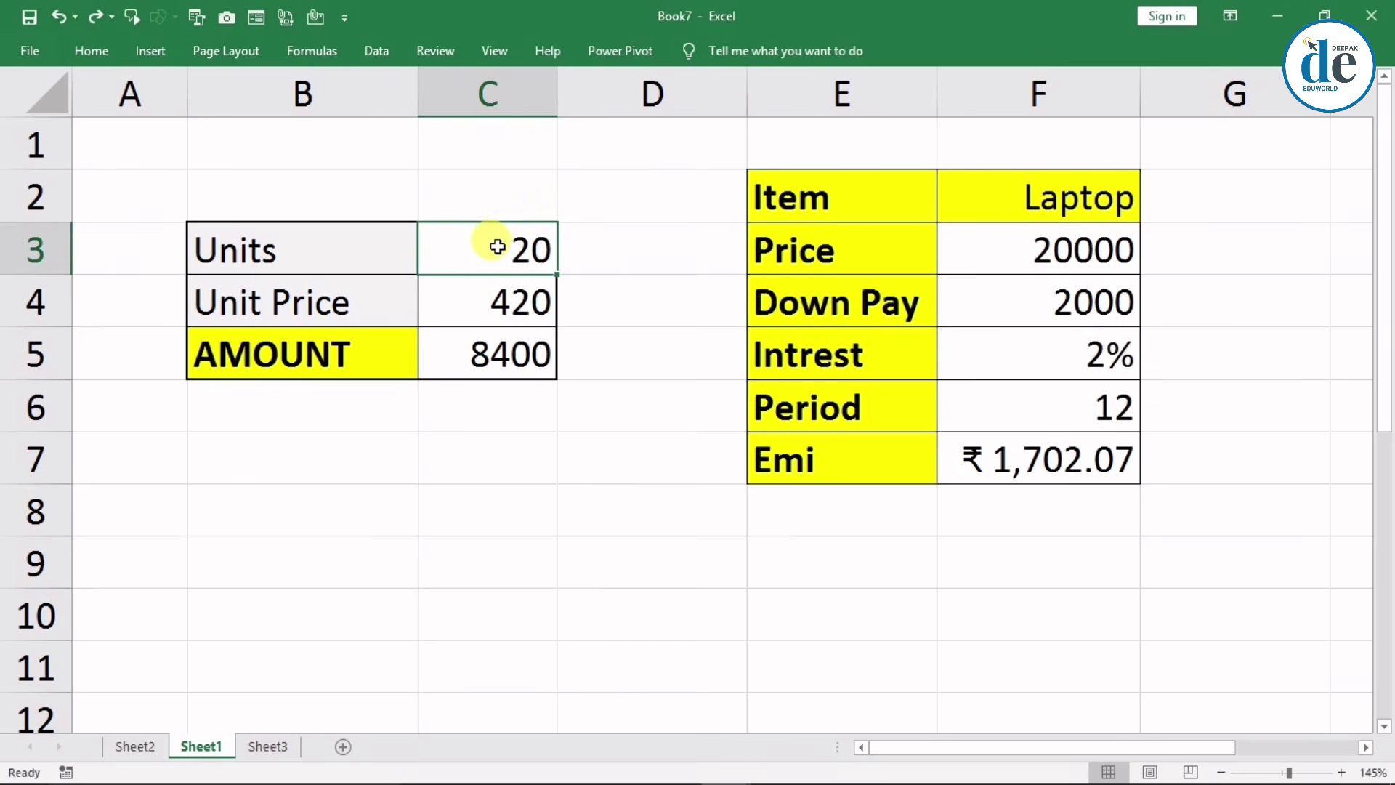
click(481, 291)
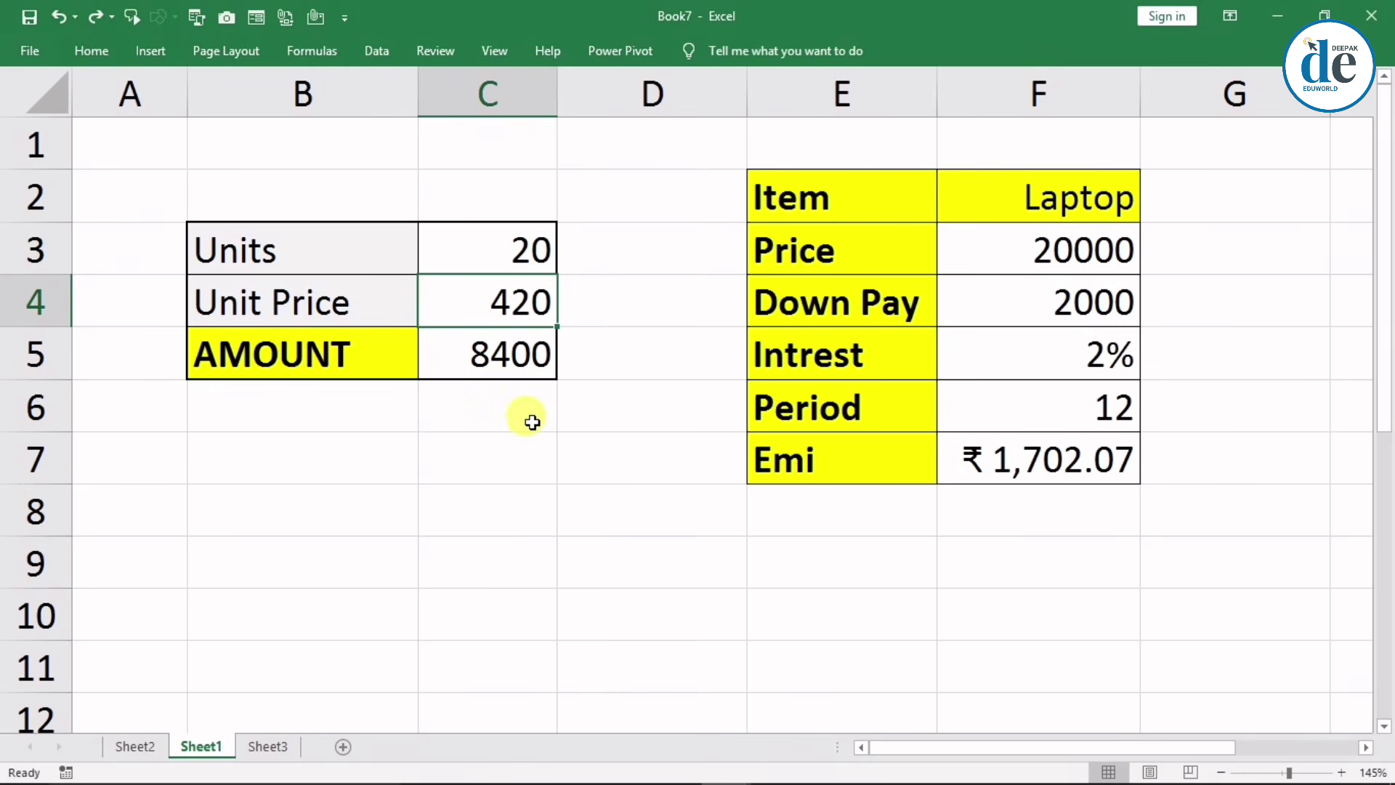
Run Goal Seek on AMOUNT cell C5 with target 10000 by changing Unit Price cell C4, and discard the solution.
click(476, 368)
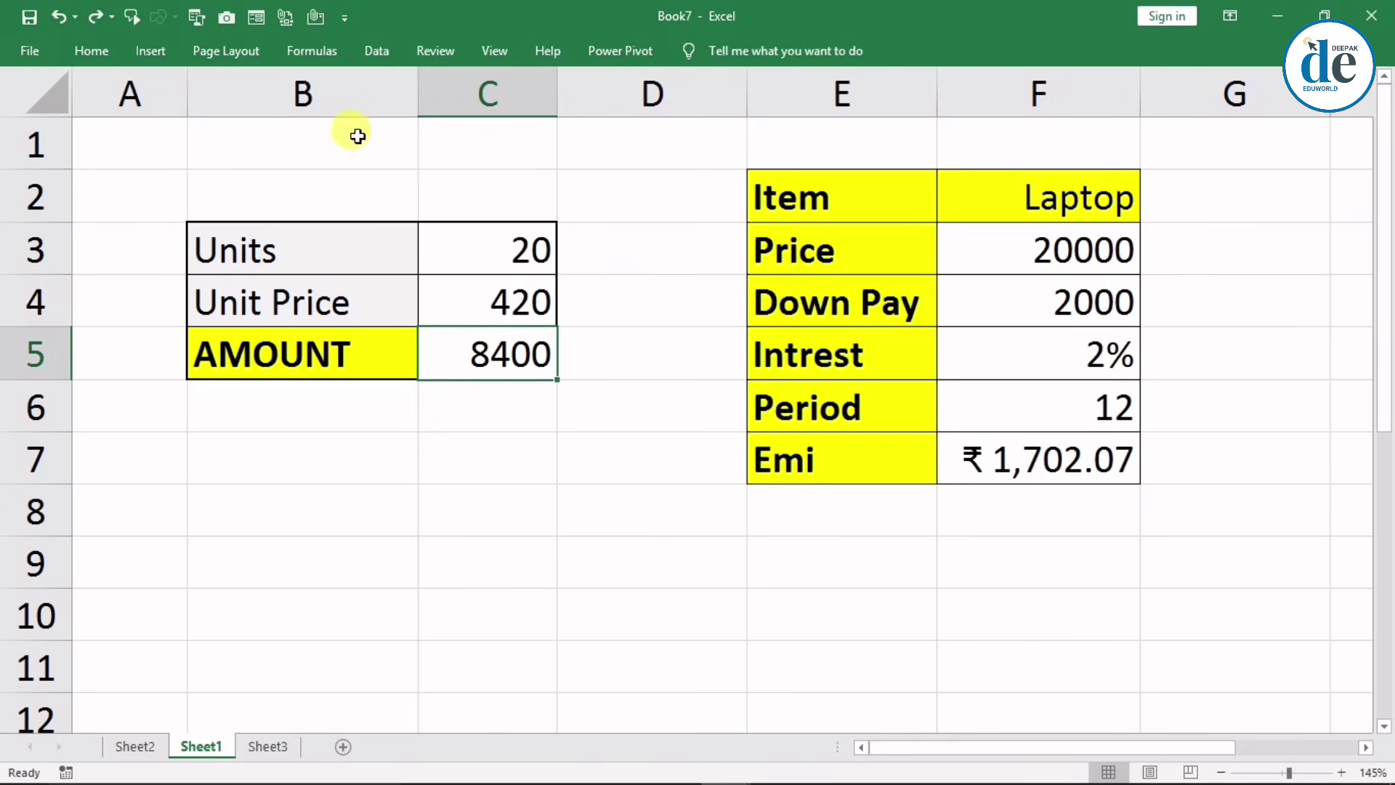
click(377, 52)
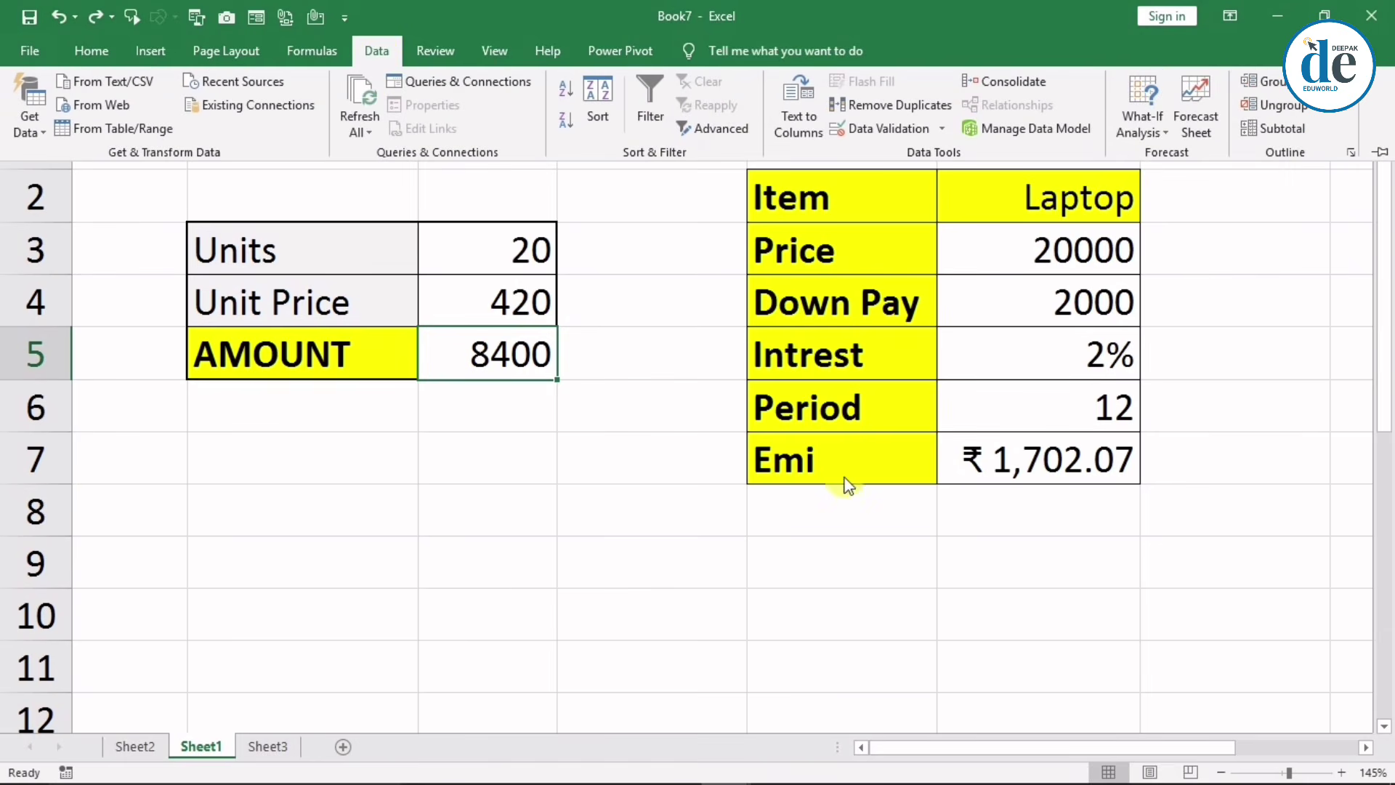
click(1125, 133)
click(1149, 178)
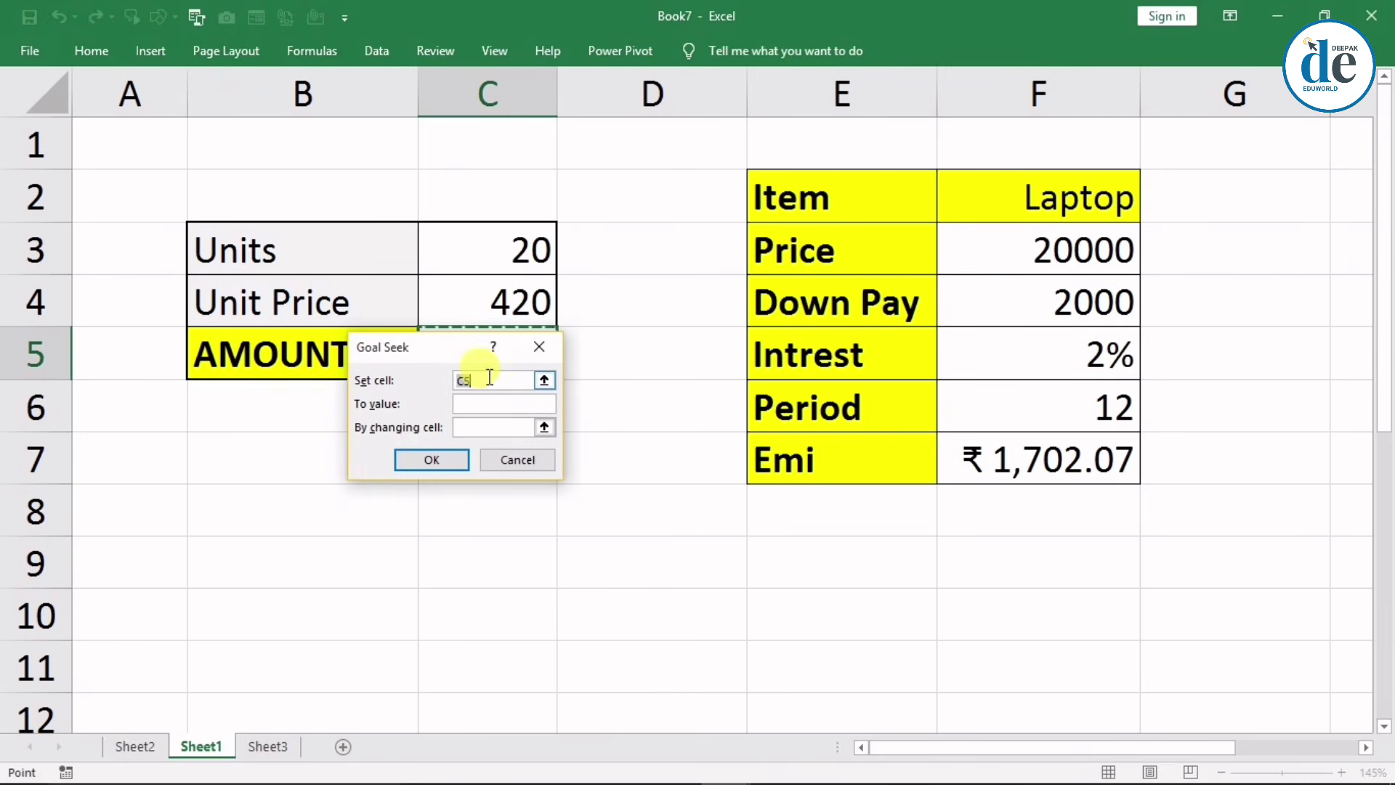
drag(440, 347, 297, 475)
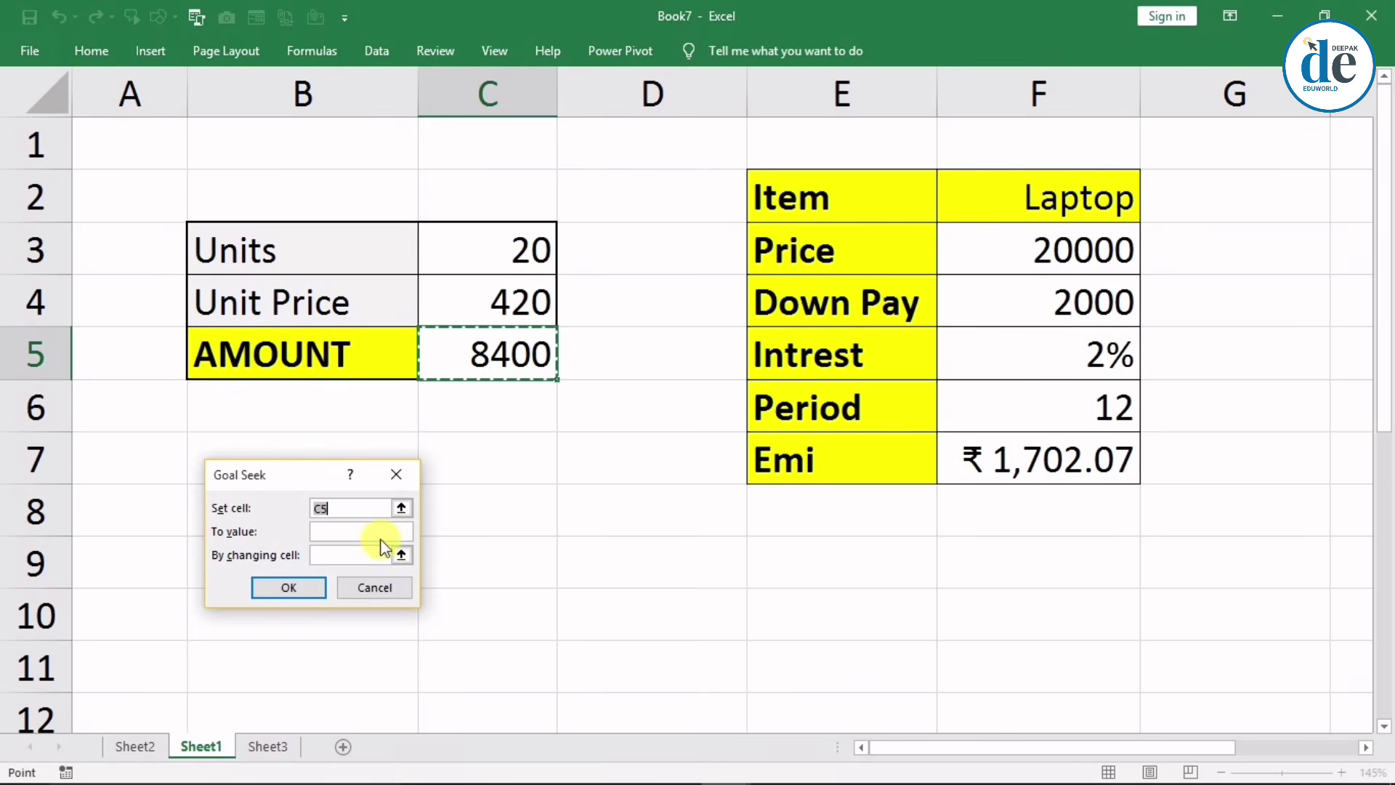
click(331, 531)
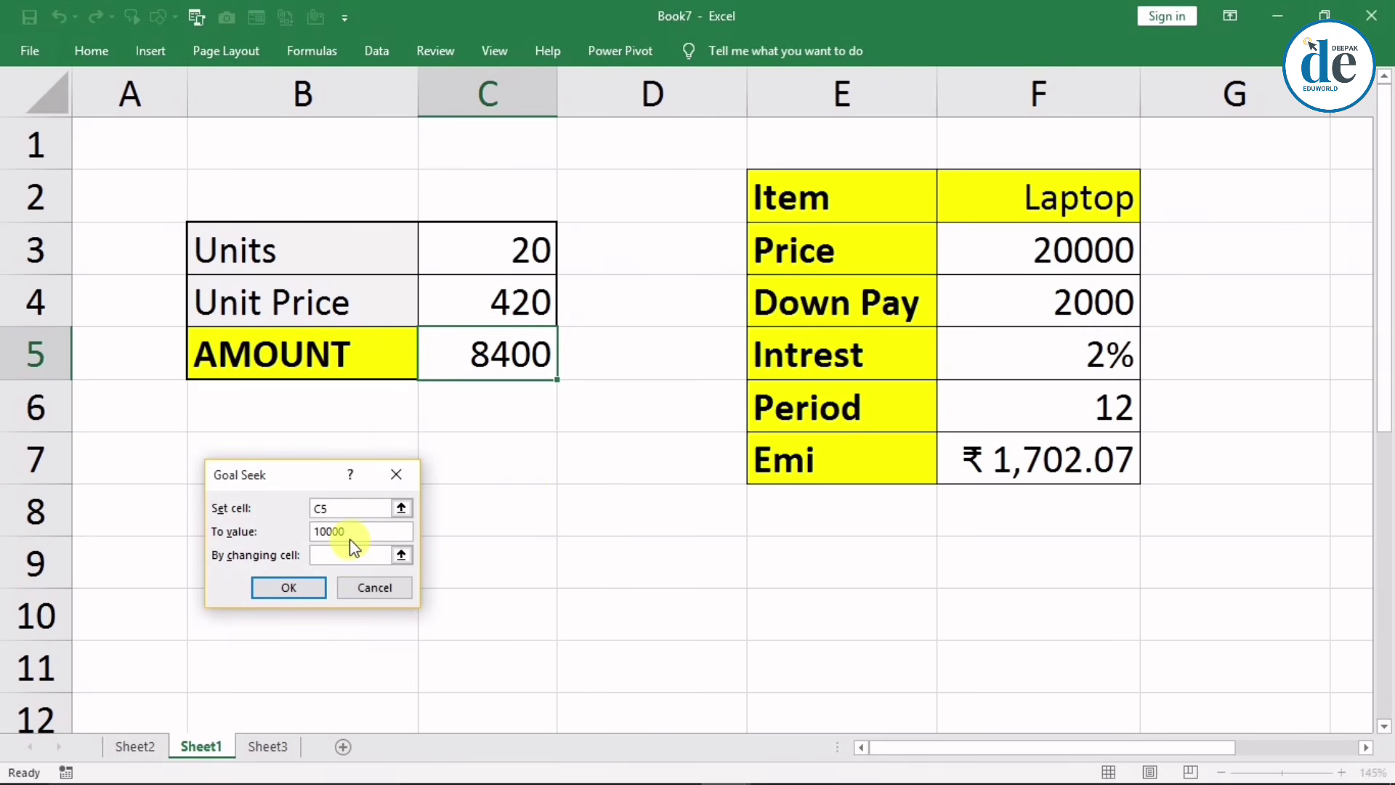
click(339, 555)
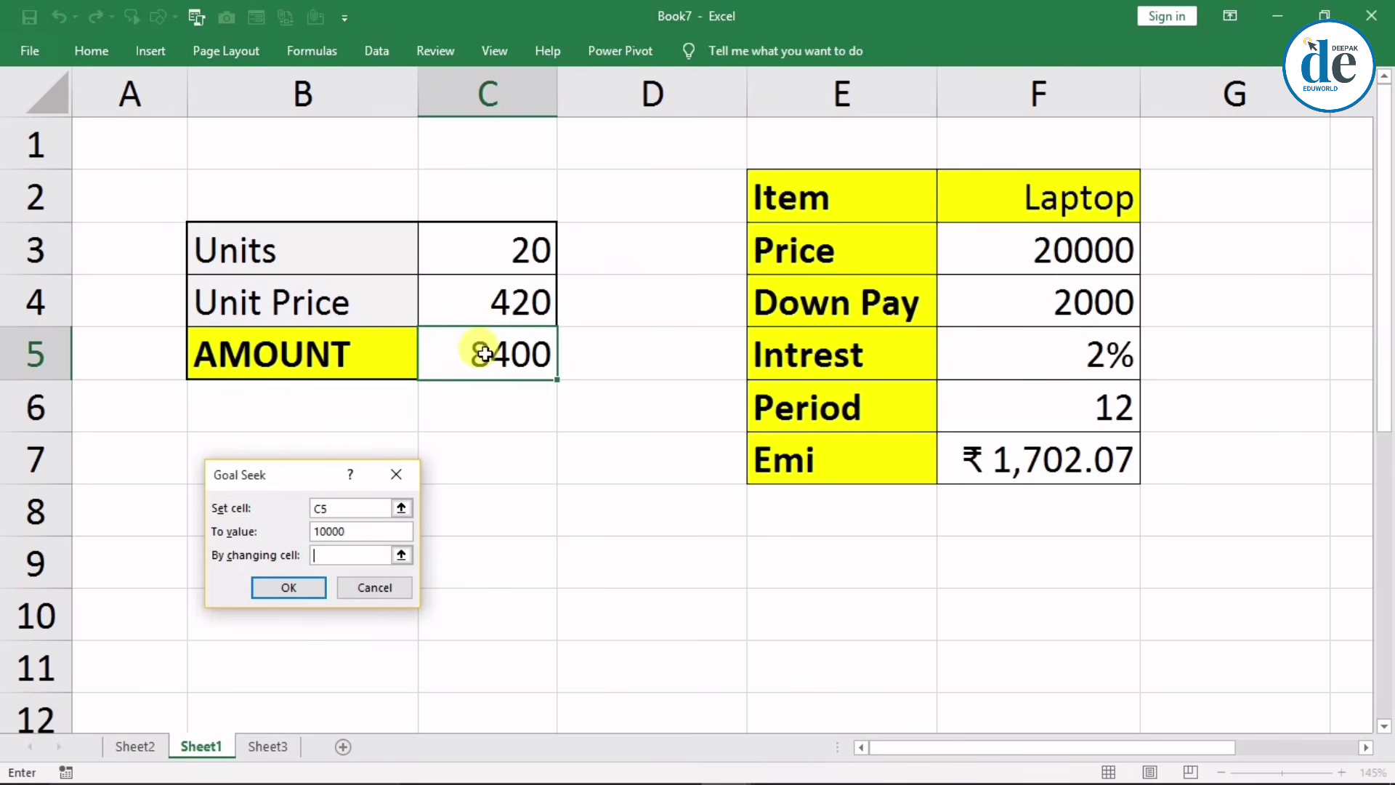
click(478, 305)
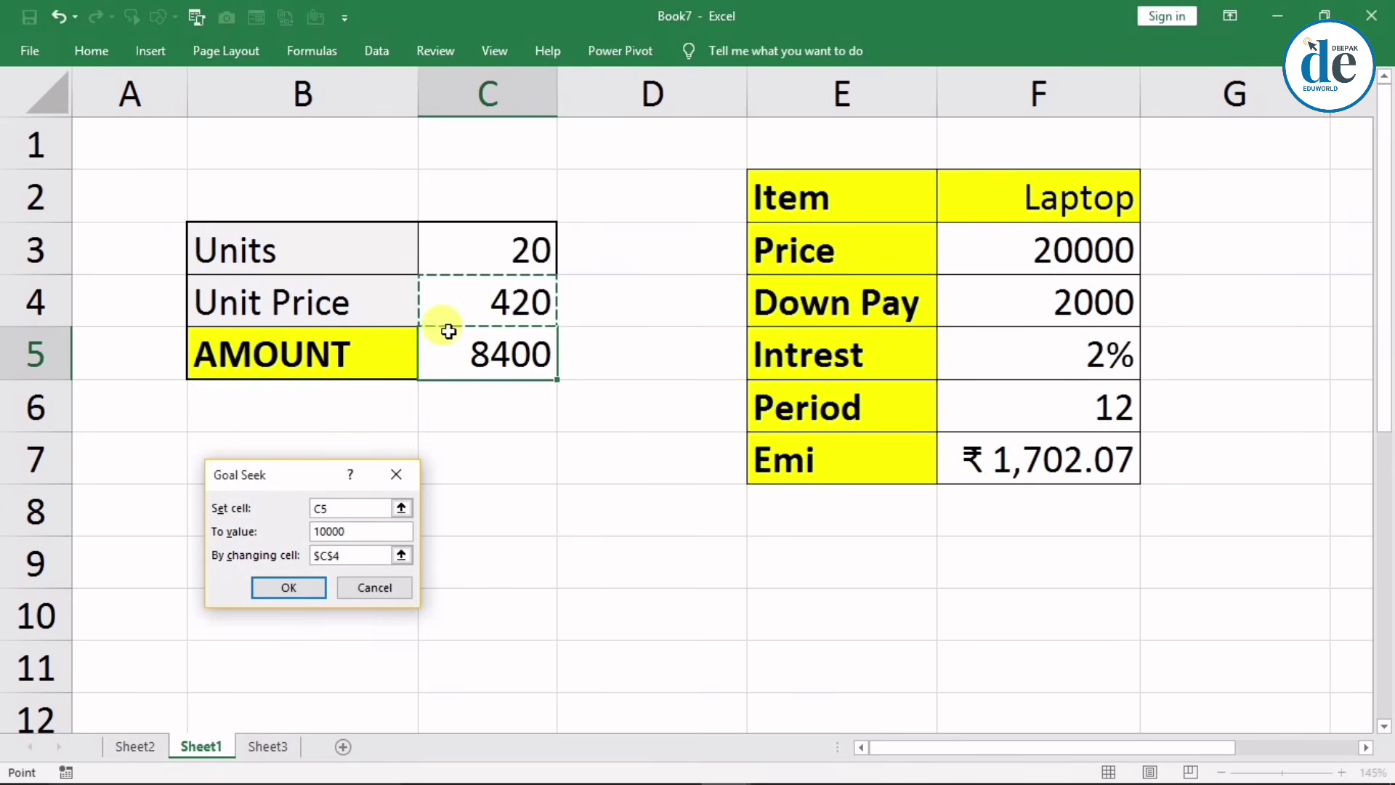
click(275, 585)
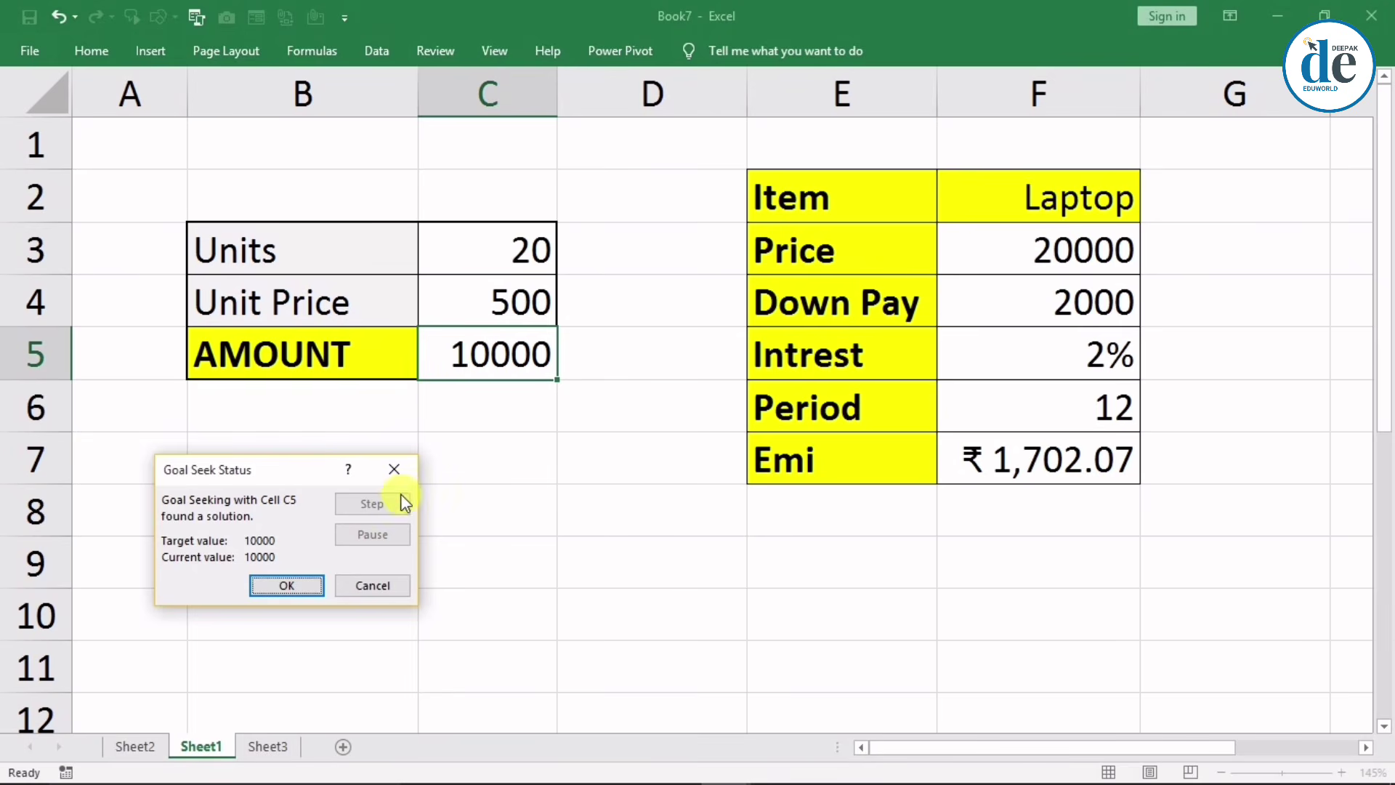
click(389, 474)
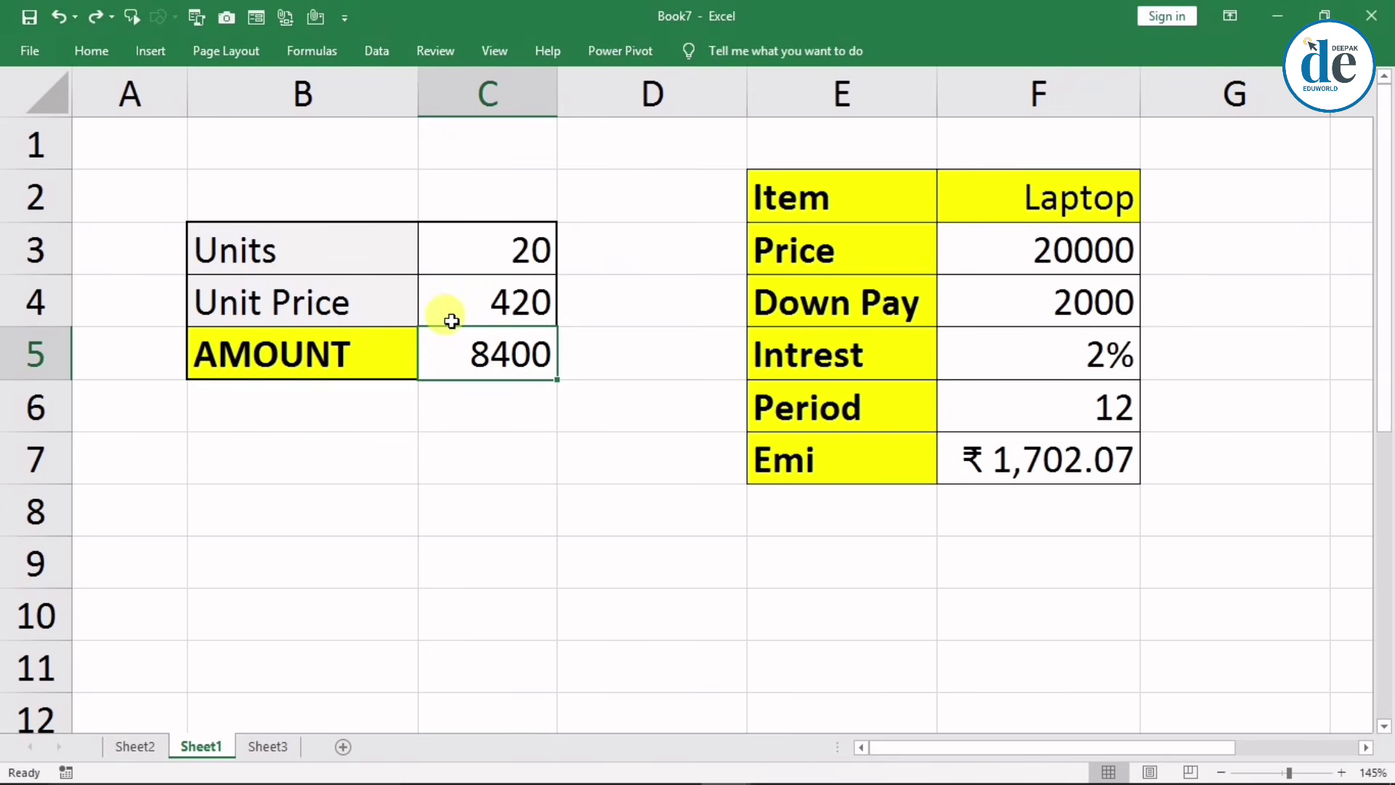
Run Goal Seek on AMOUNT cell C5 with target 10000 by changing Units cell C3, and discard the solution.
click(367, 64)
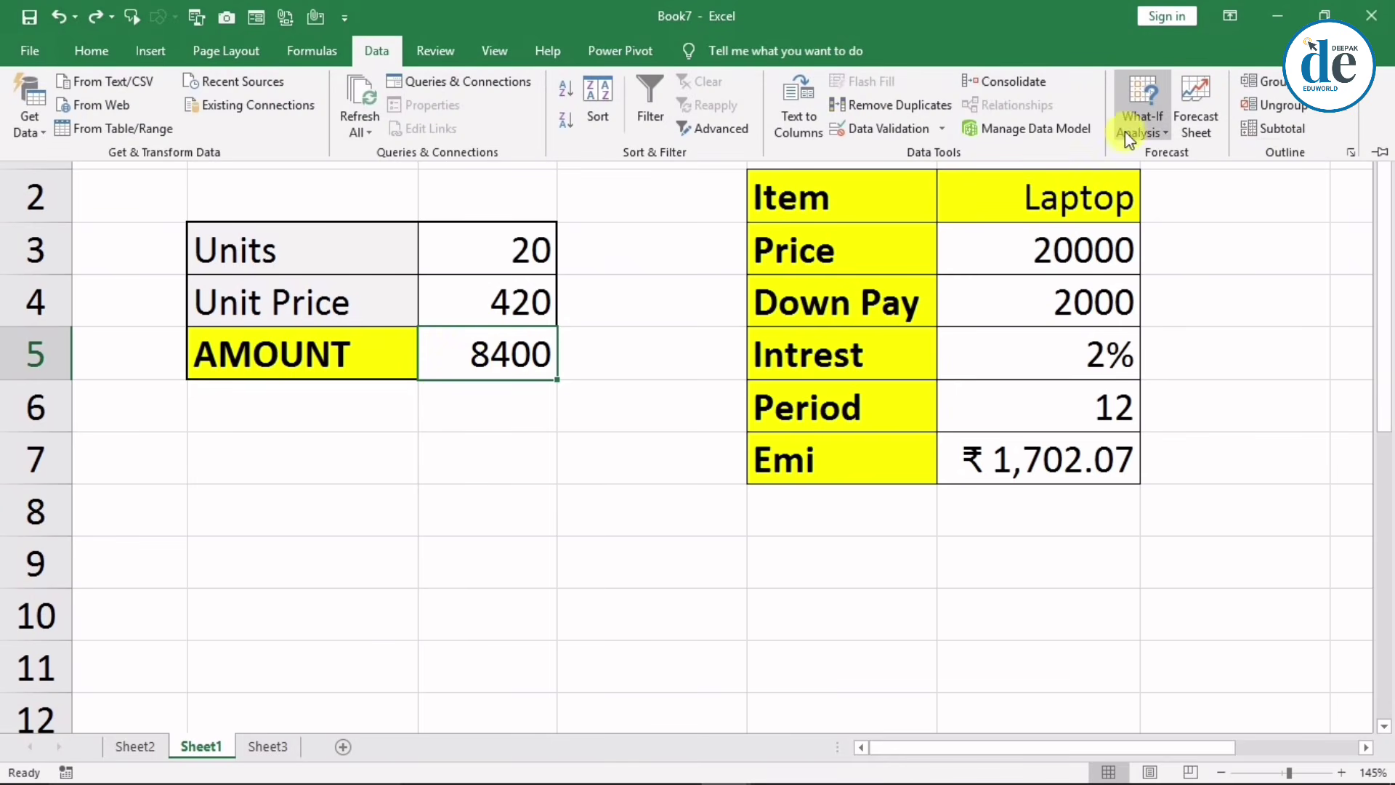
click(1130, 131)
click(1180, 182)
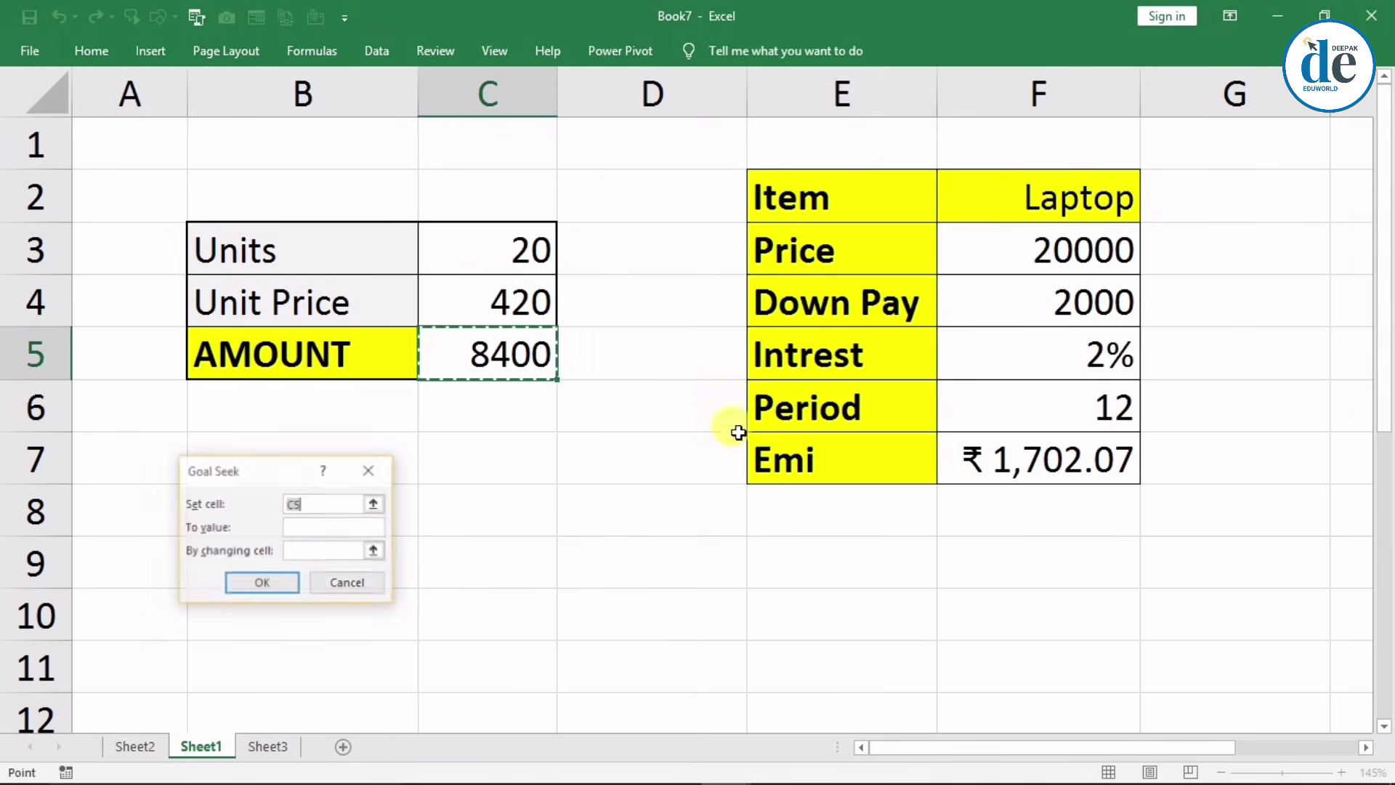
click(309, 503)
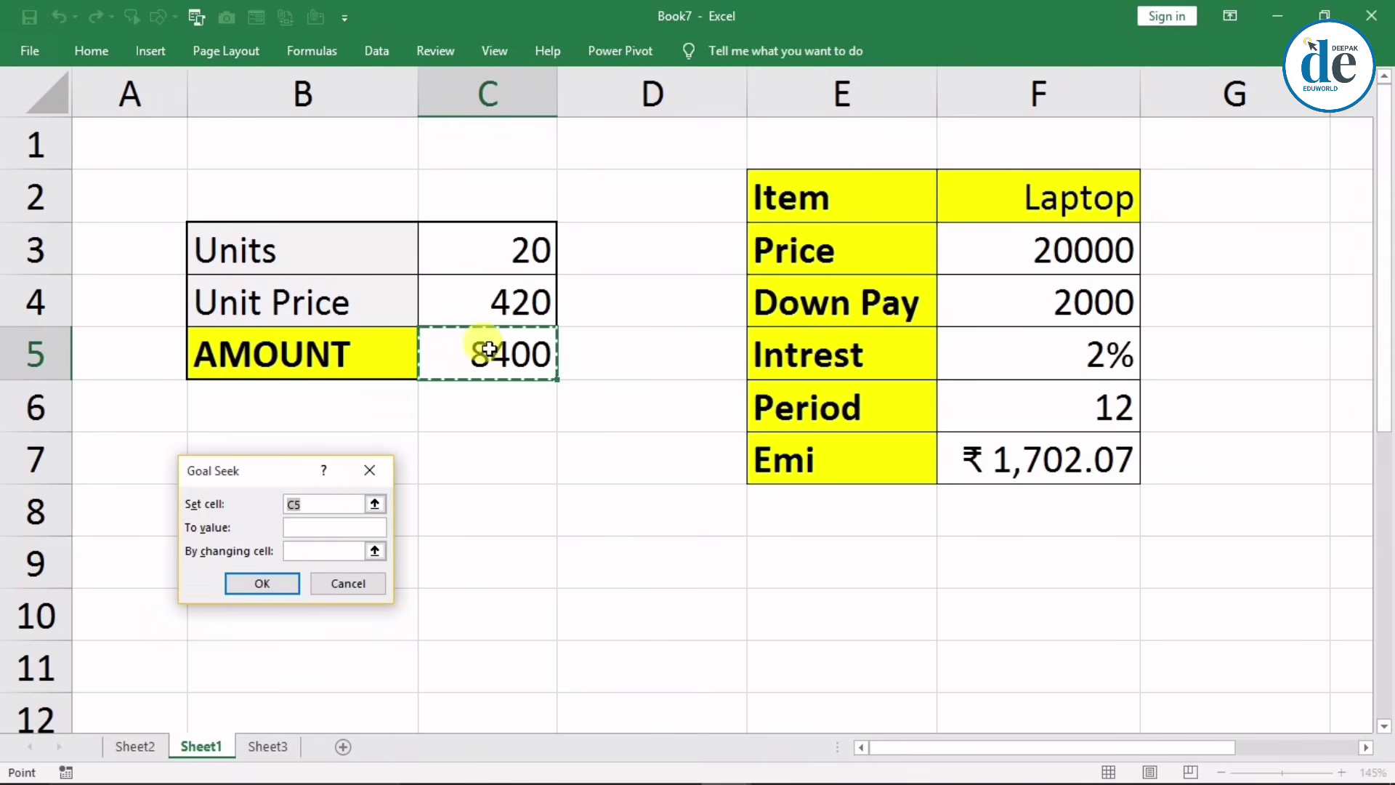
click(318, 525)
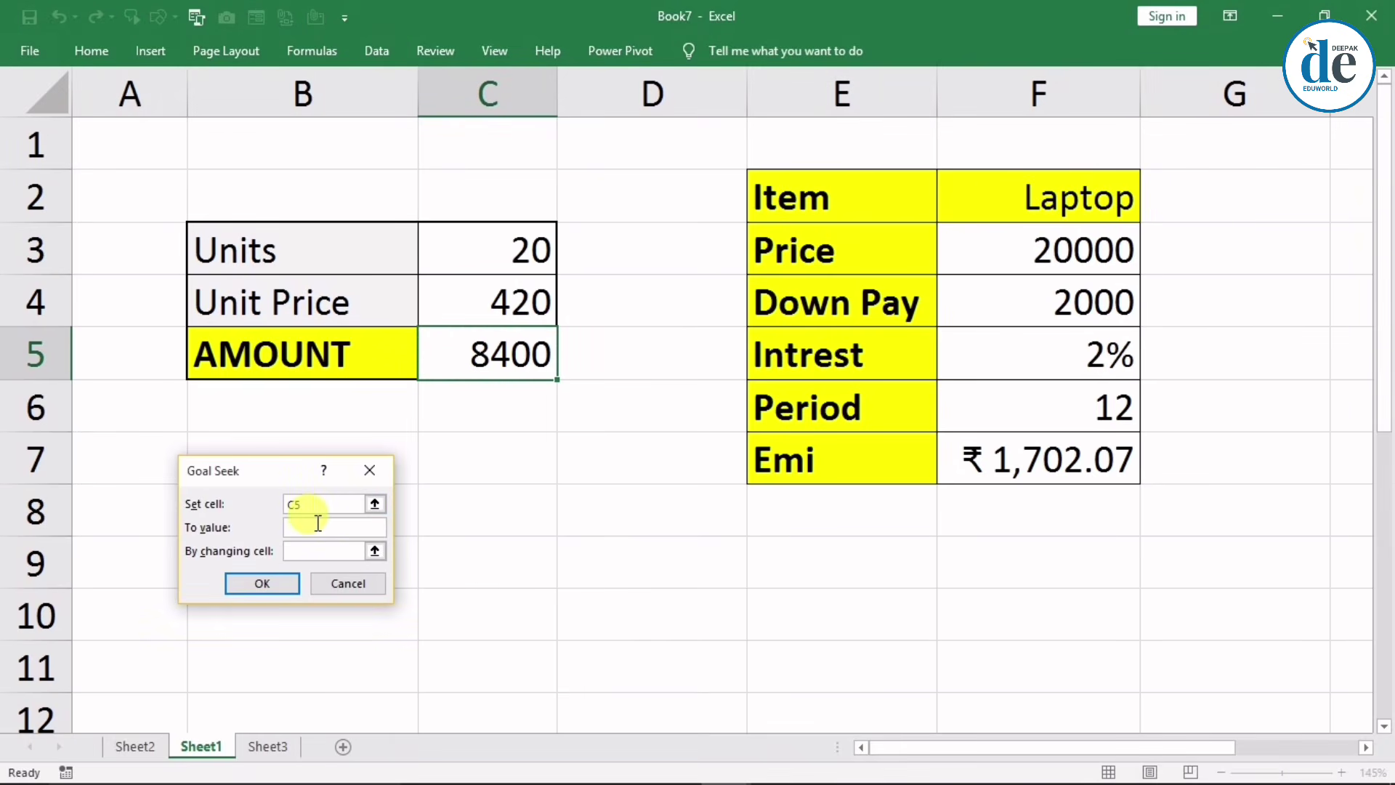
text(10000)
click(330, 550)
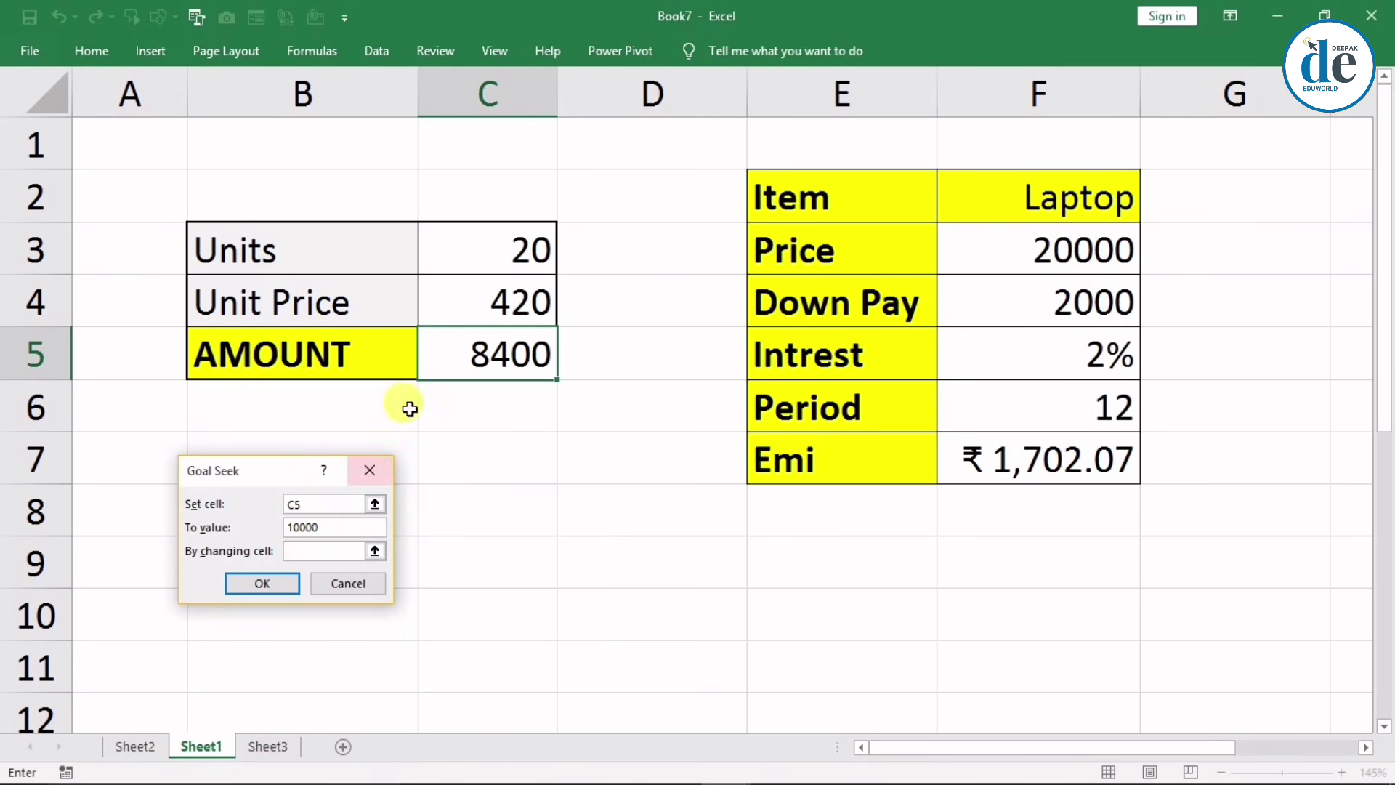
click(451, 256)
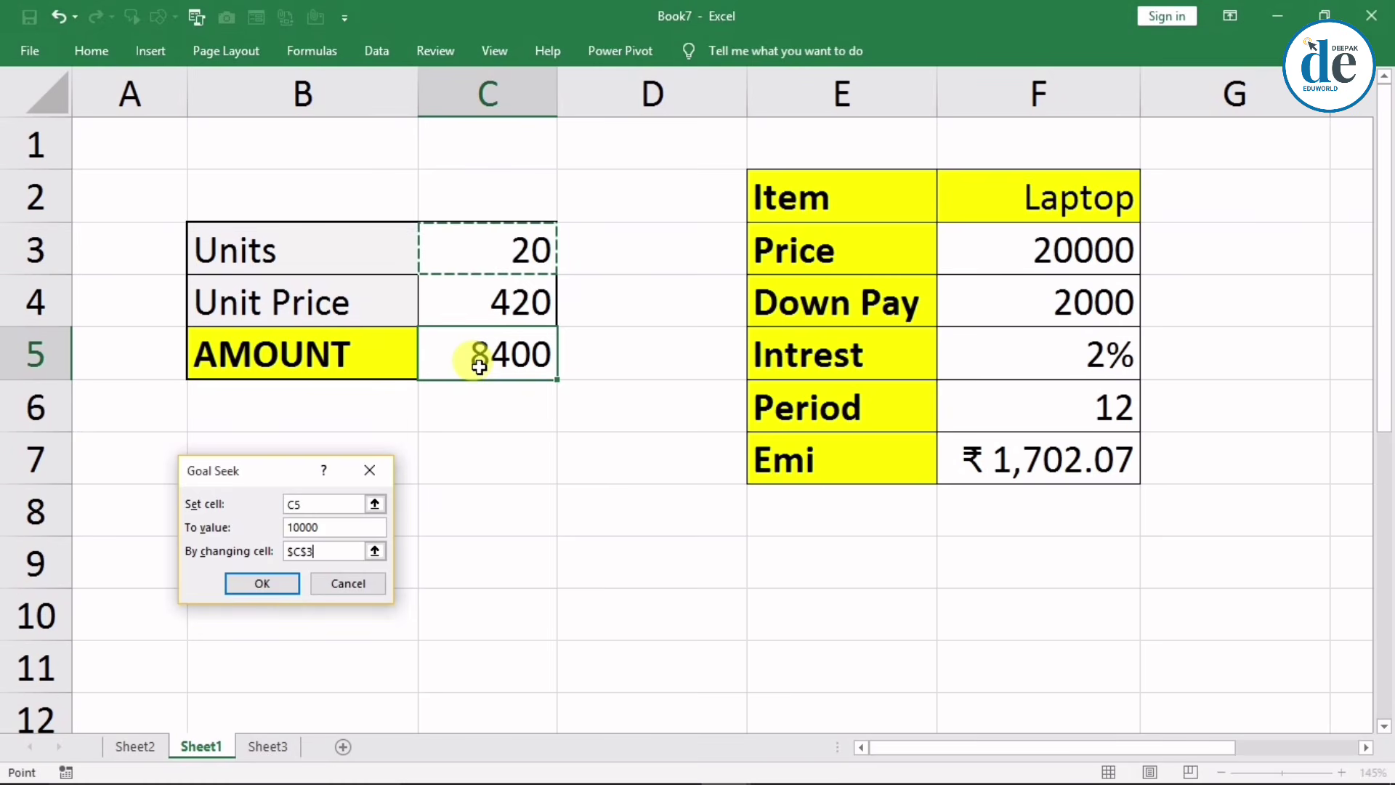
click(268, 586)
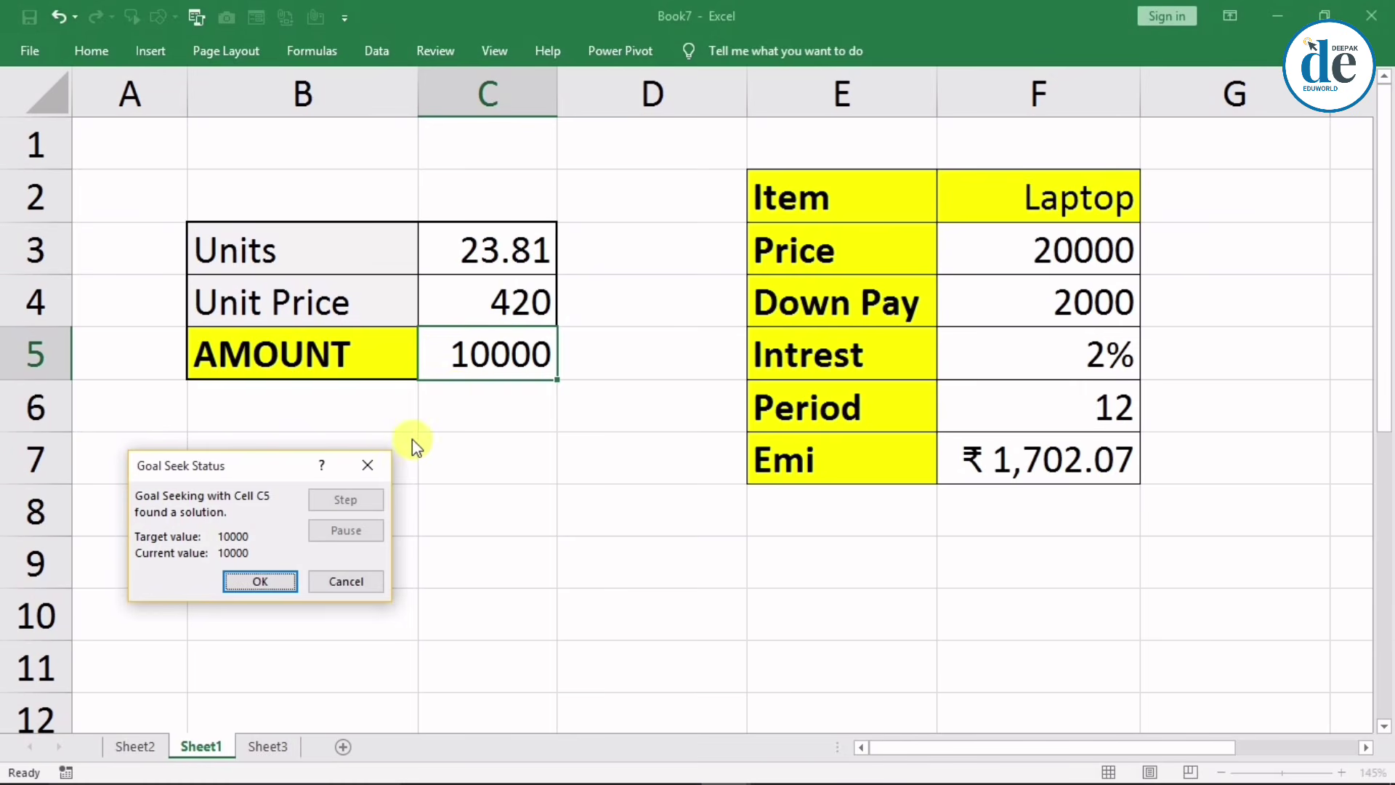
click(365, 466)
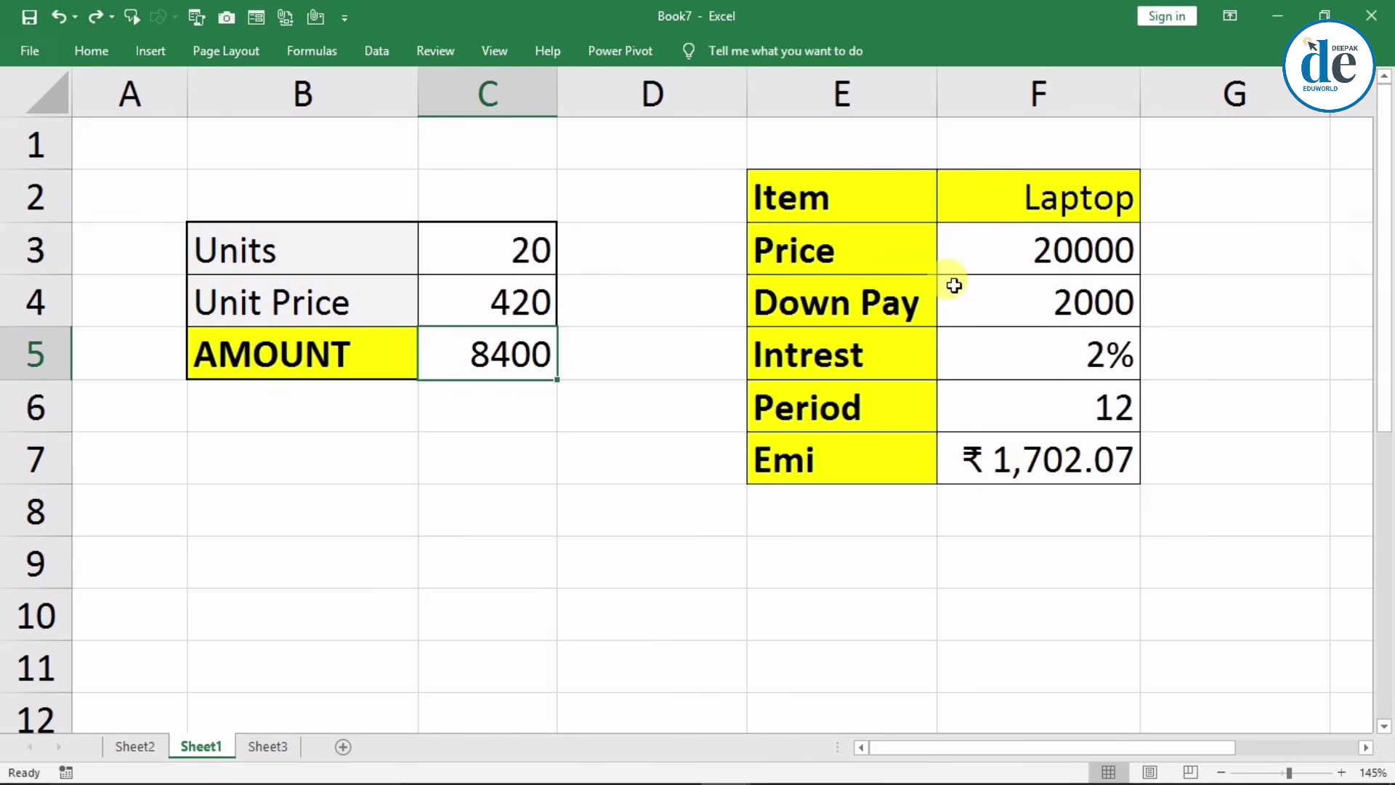
Examine the laptop loan table's Item, Price, Down Pay and Intrest cells in F2:F5.
click(1047, 206)
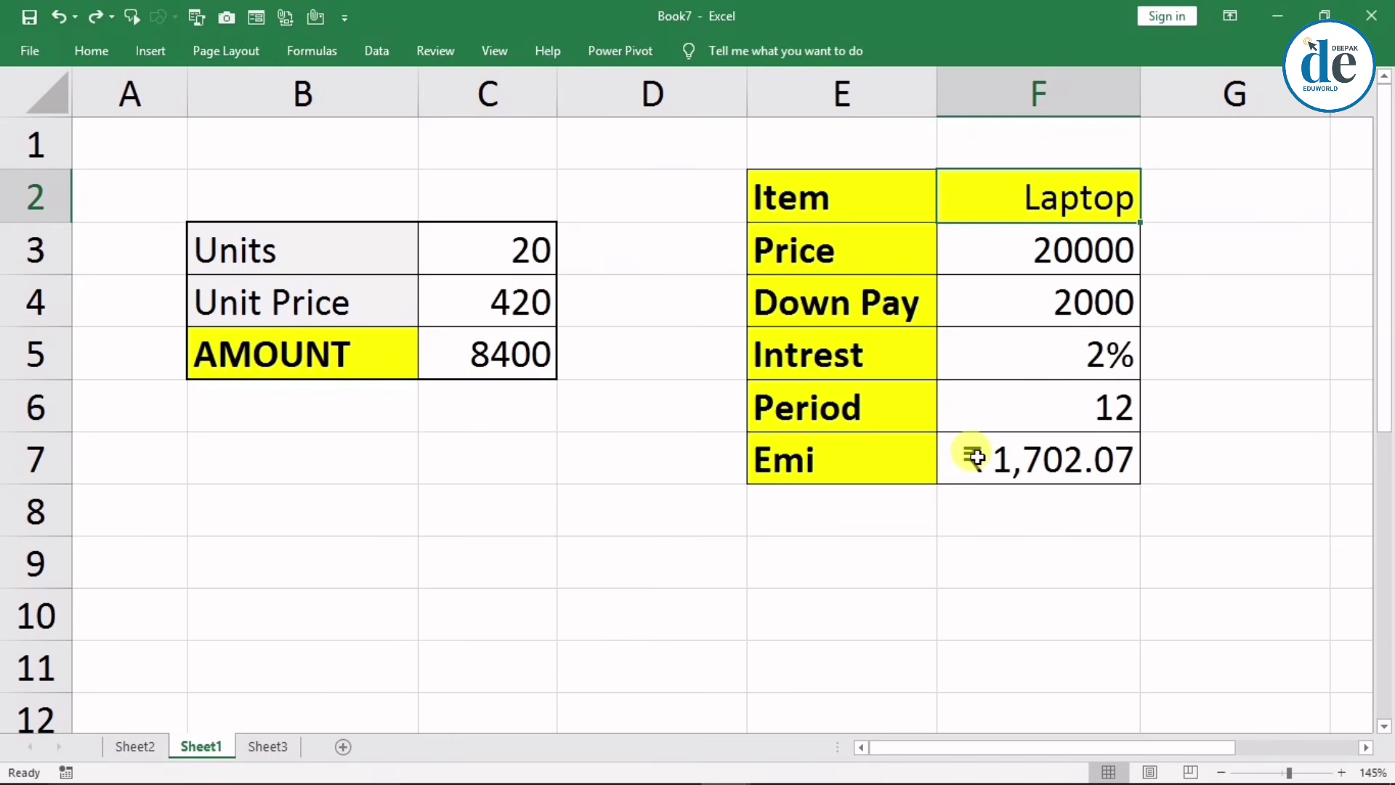
click(1024, 249)
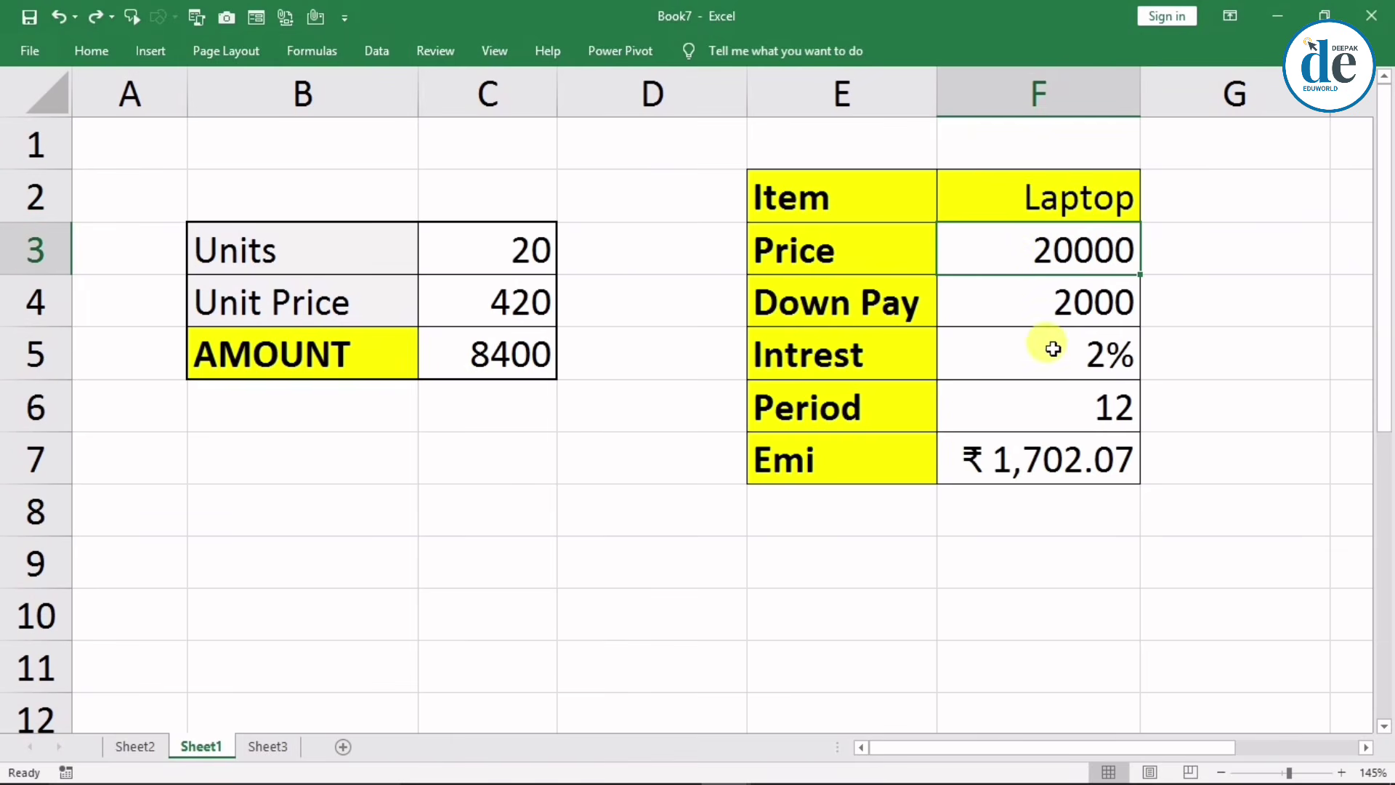
click(1033, 304)
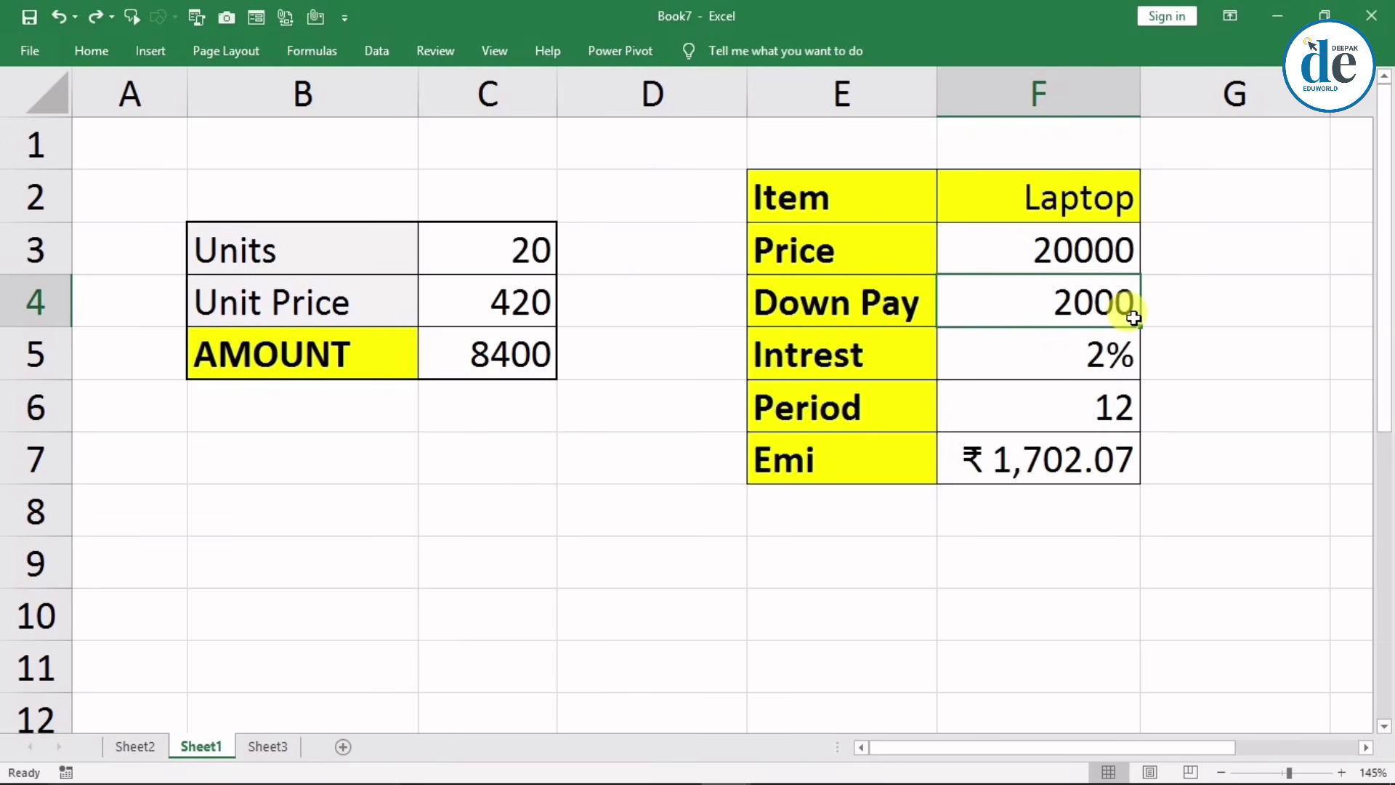
click(1057, 364)
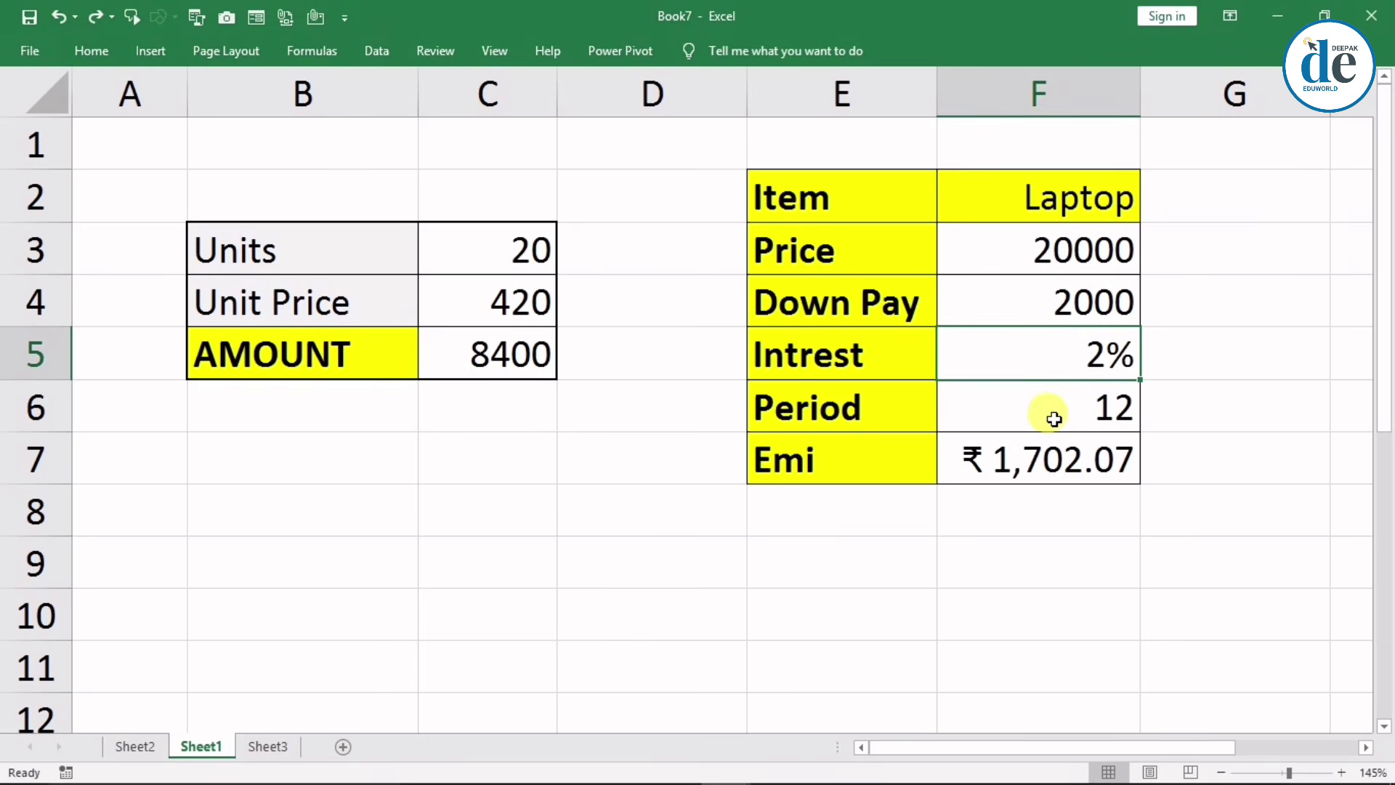
Run Goal Seek on Emi cell F7 with target 1500 by changing Down Pay cell F4, and discard the solution.
click(1026, 469)
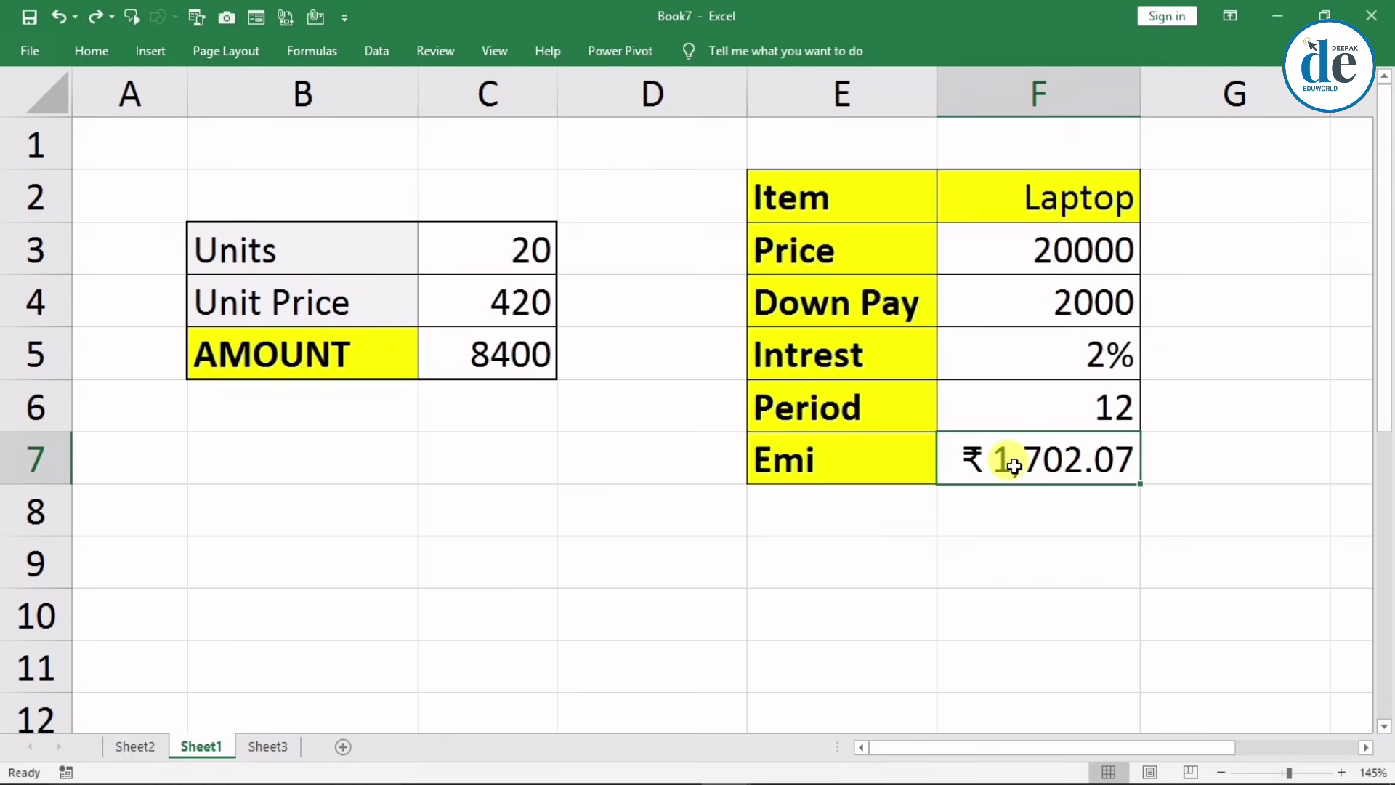
click(377, 51)
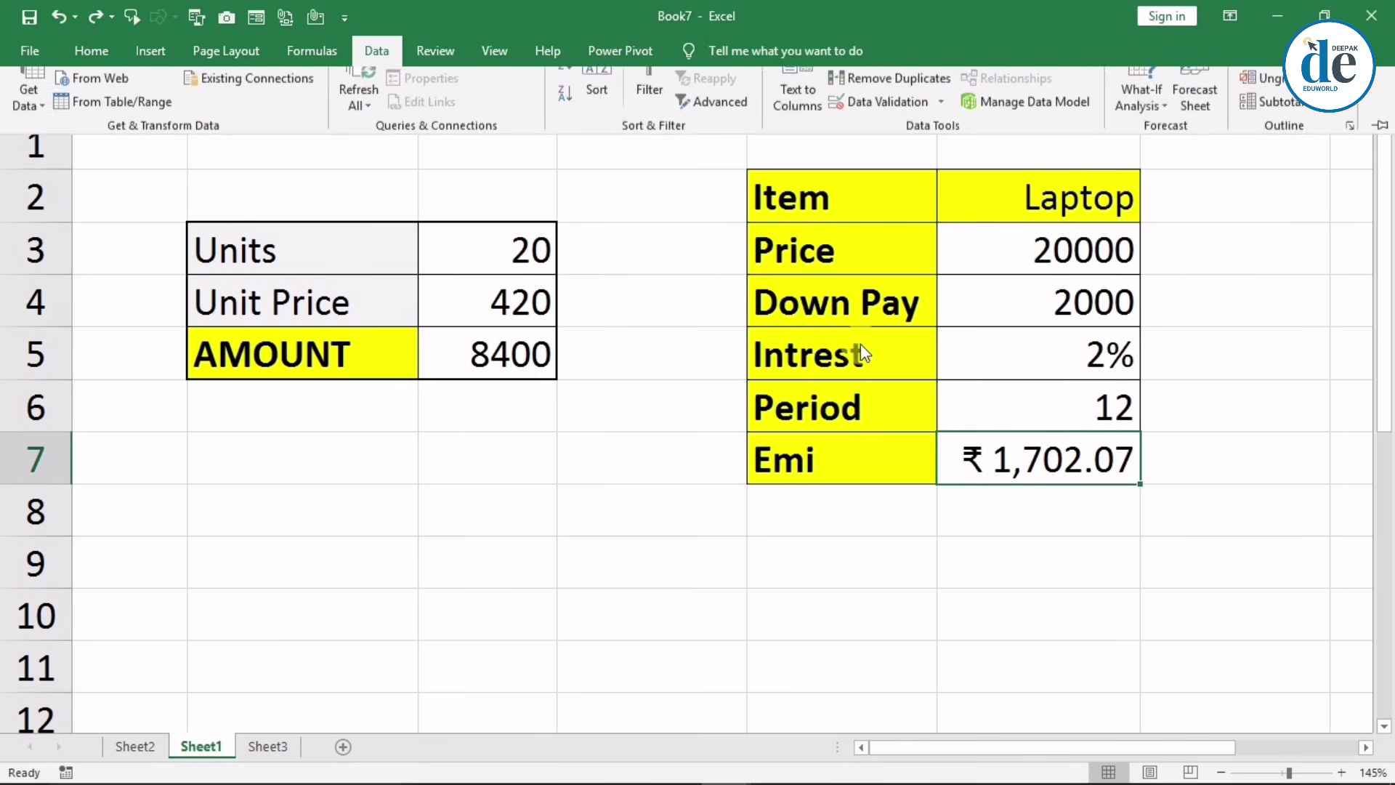
click(1134, 120)
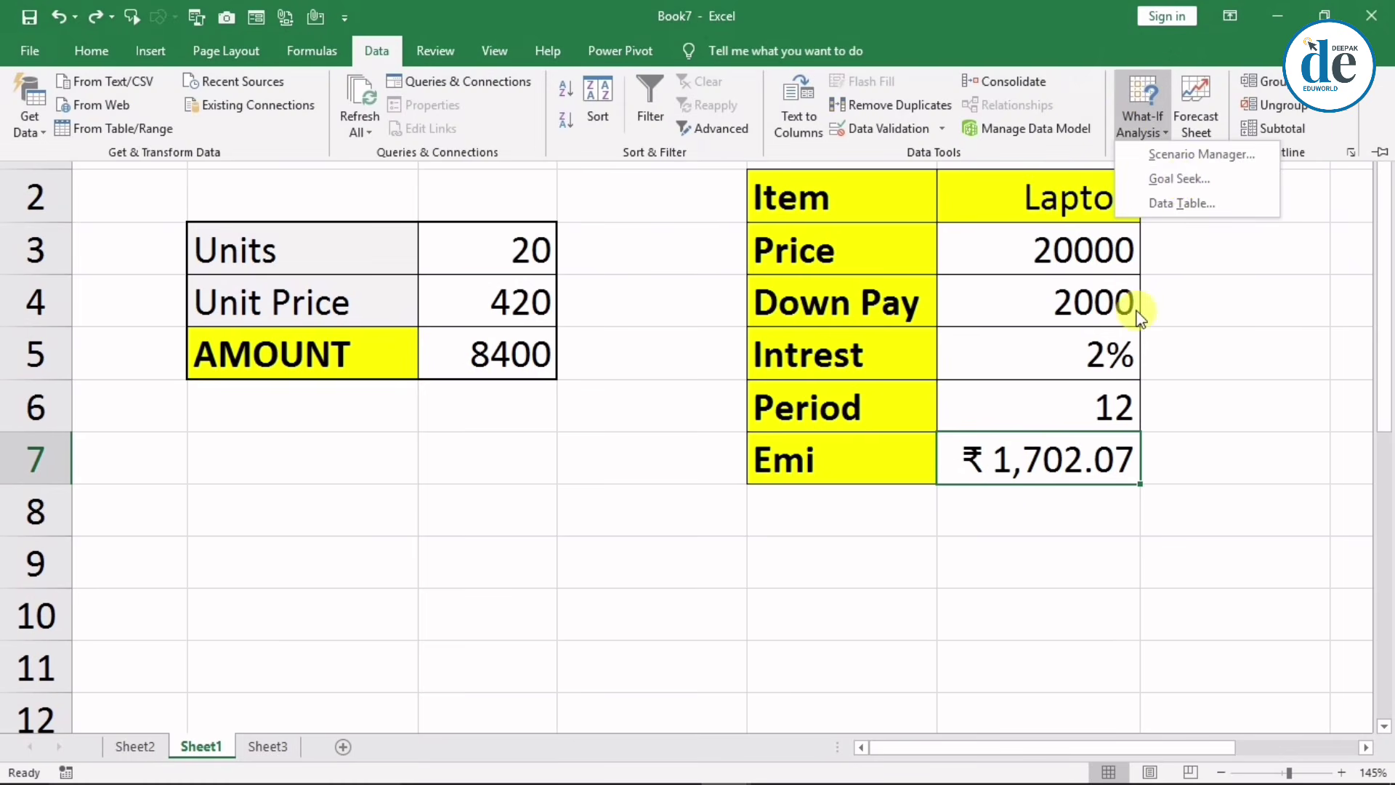
click(1180, 180)
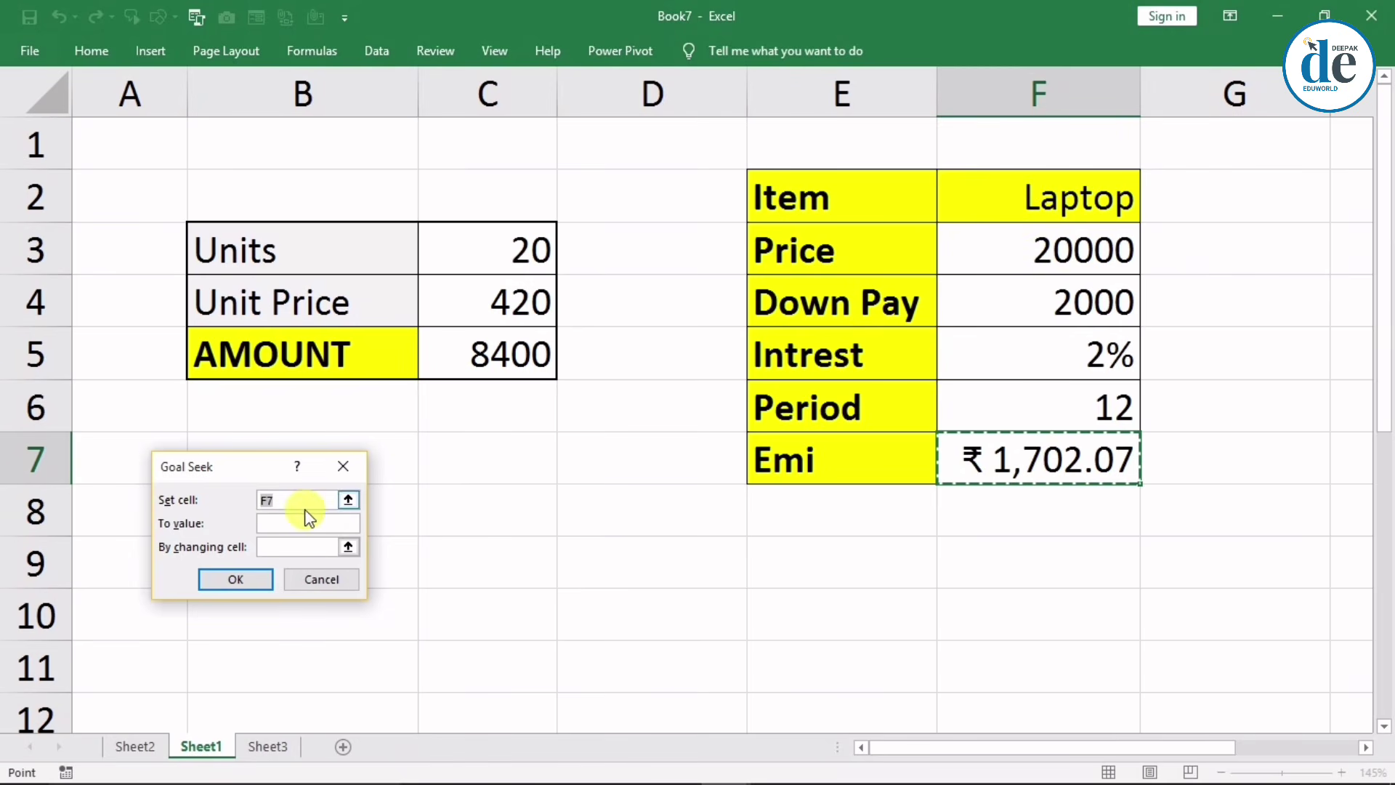
click(292, 525)
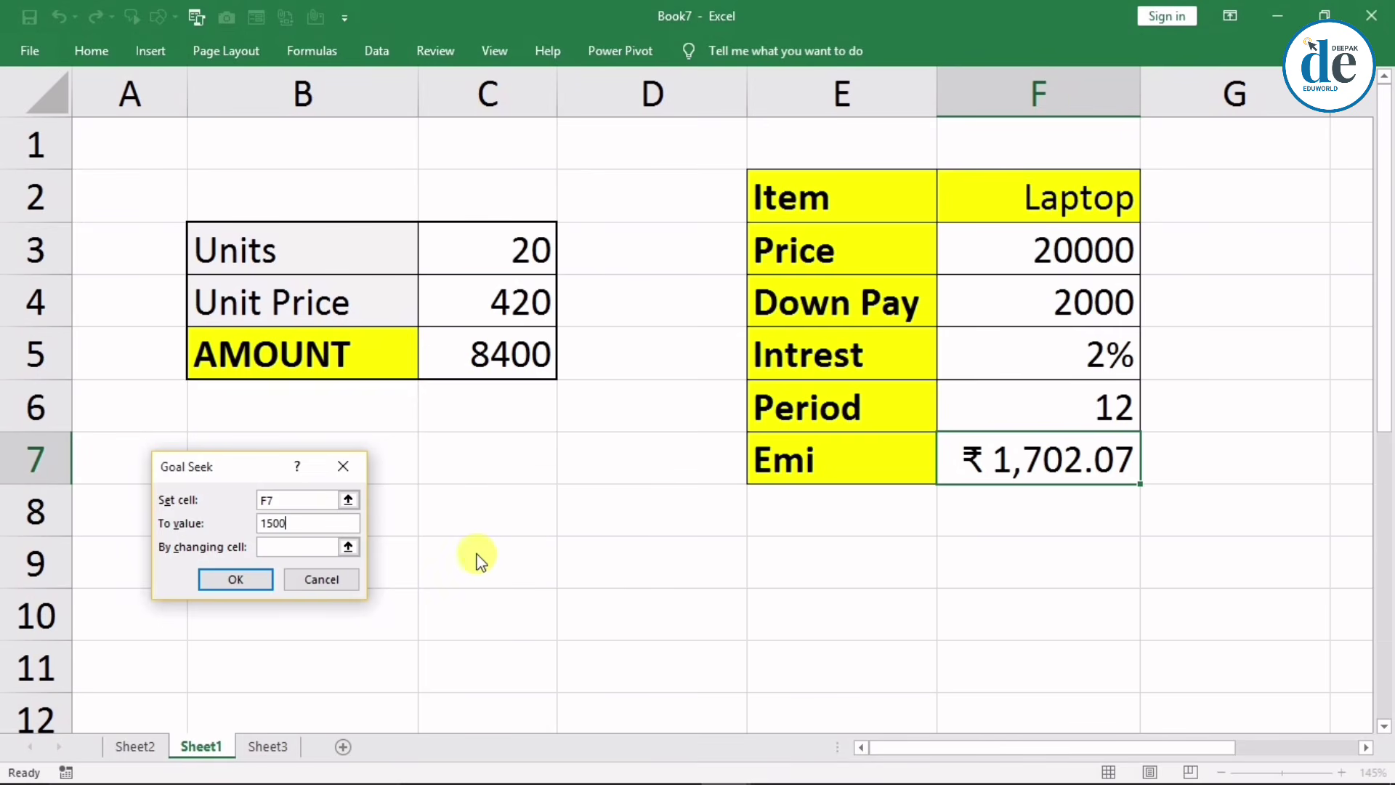
click(271, 547)
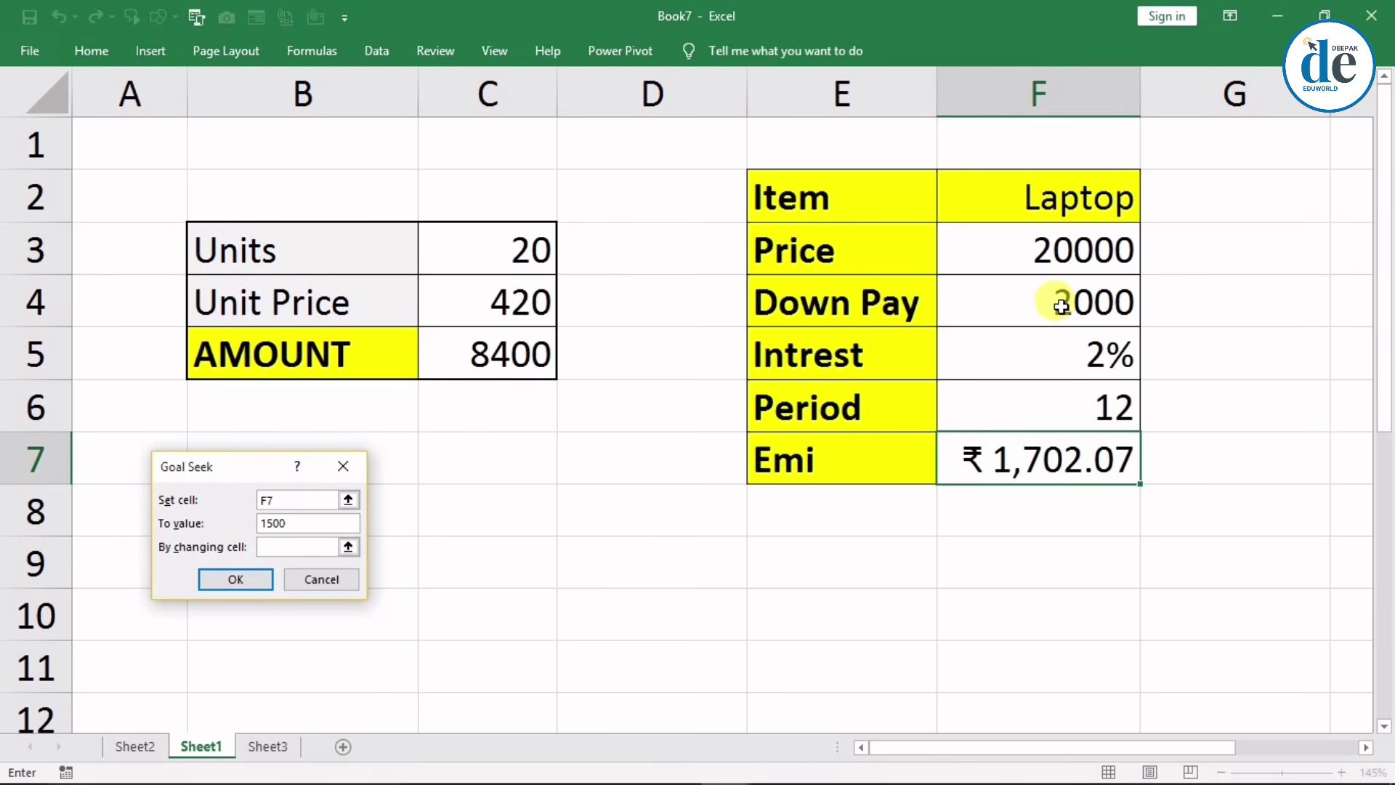
click(1013, 311)
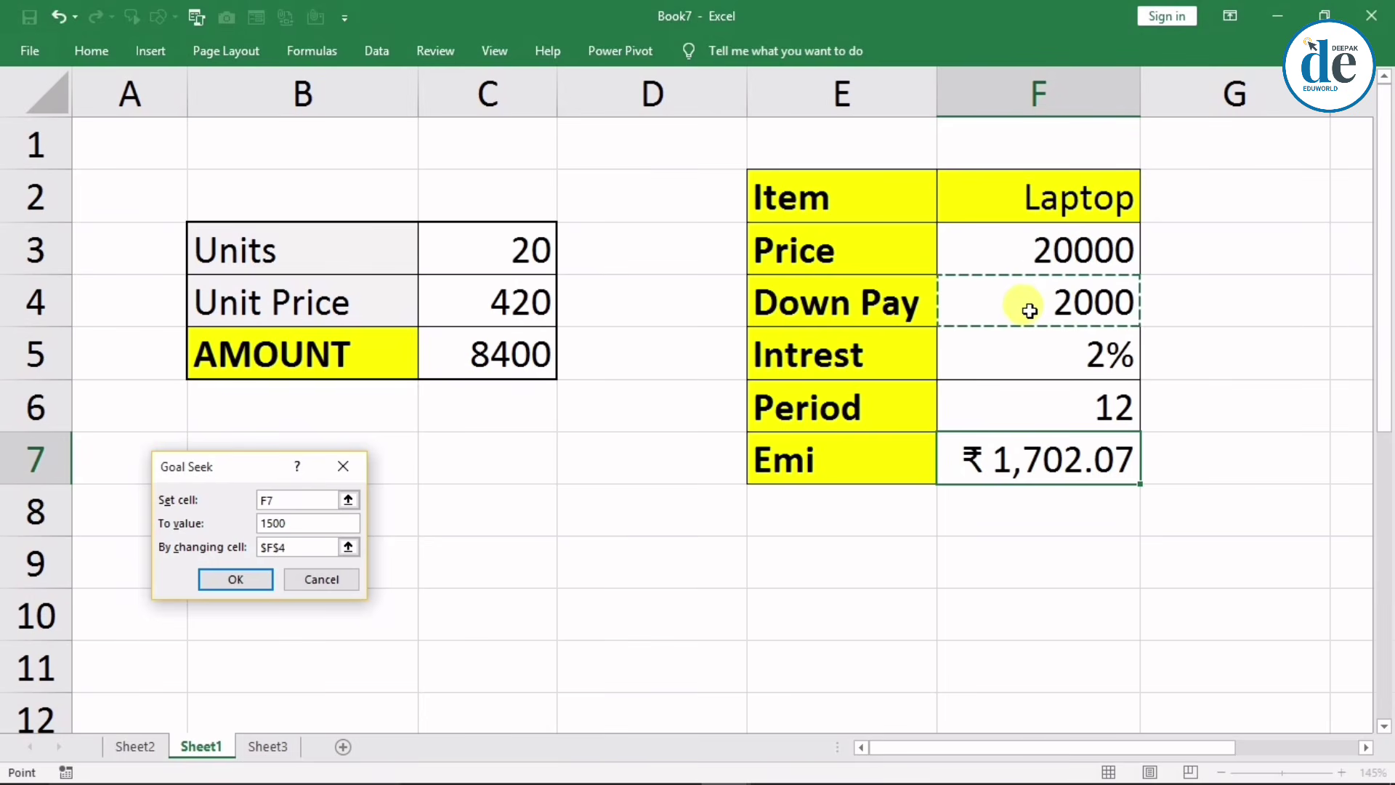
click(233, 579)
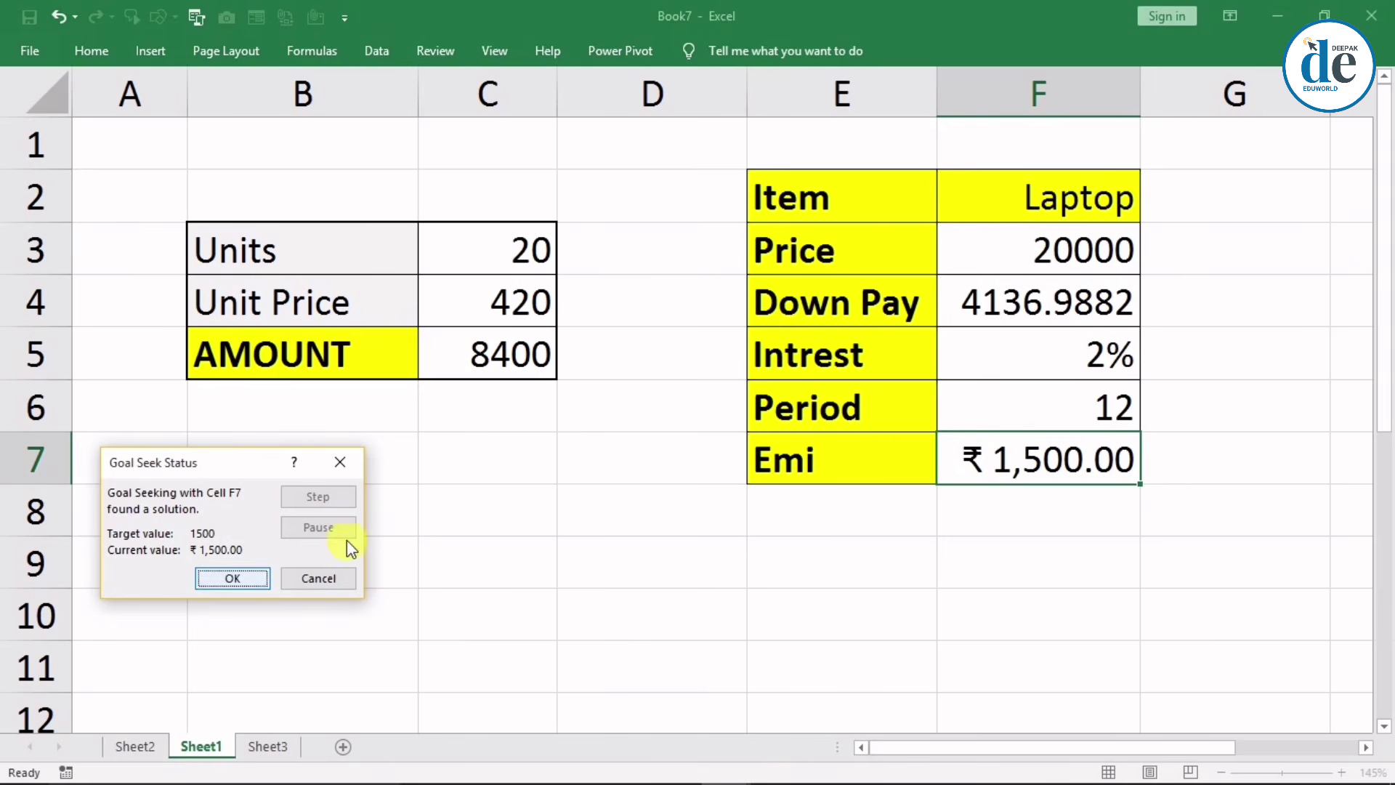
click(336, 464)
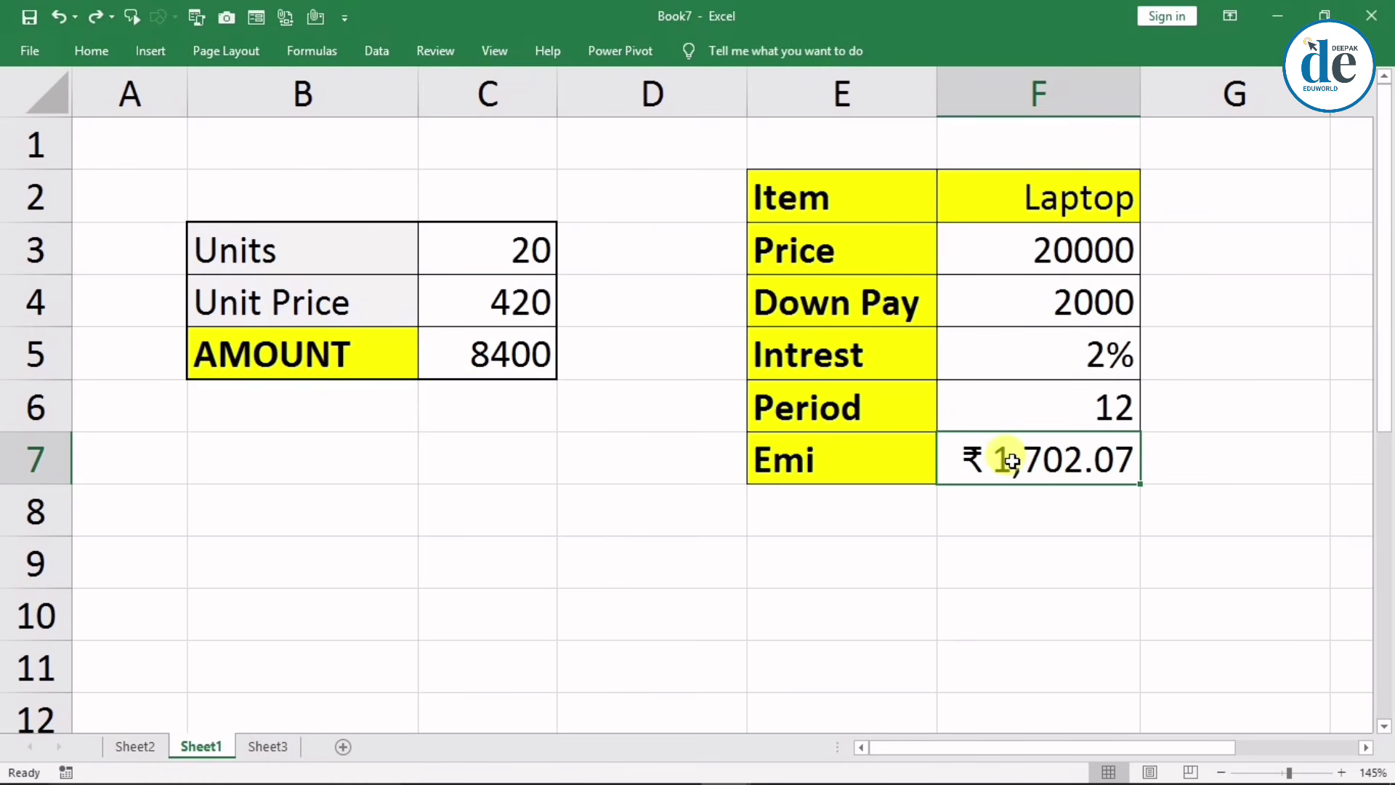
Run Goal Seek on Emi cell F7 with target 1500 by changing Period cell F6, and discard the solution.
click(376, 49)
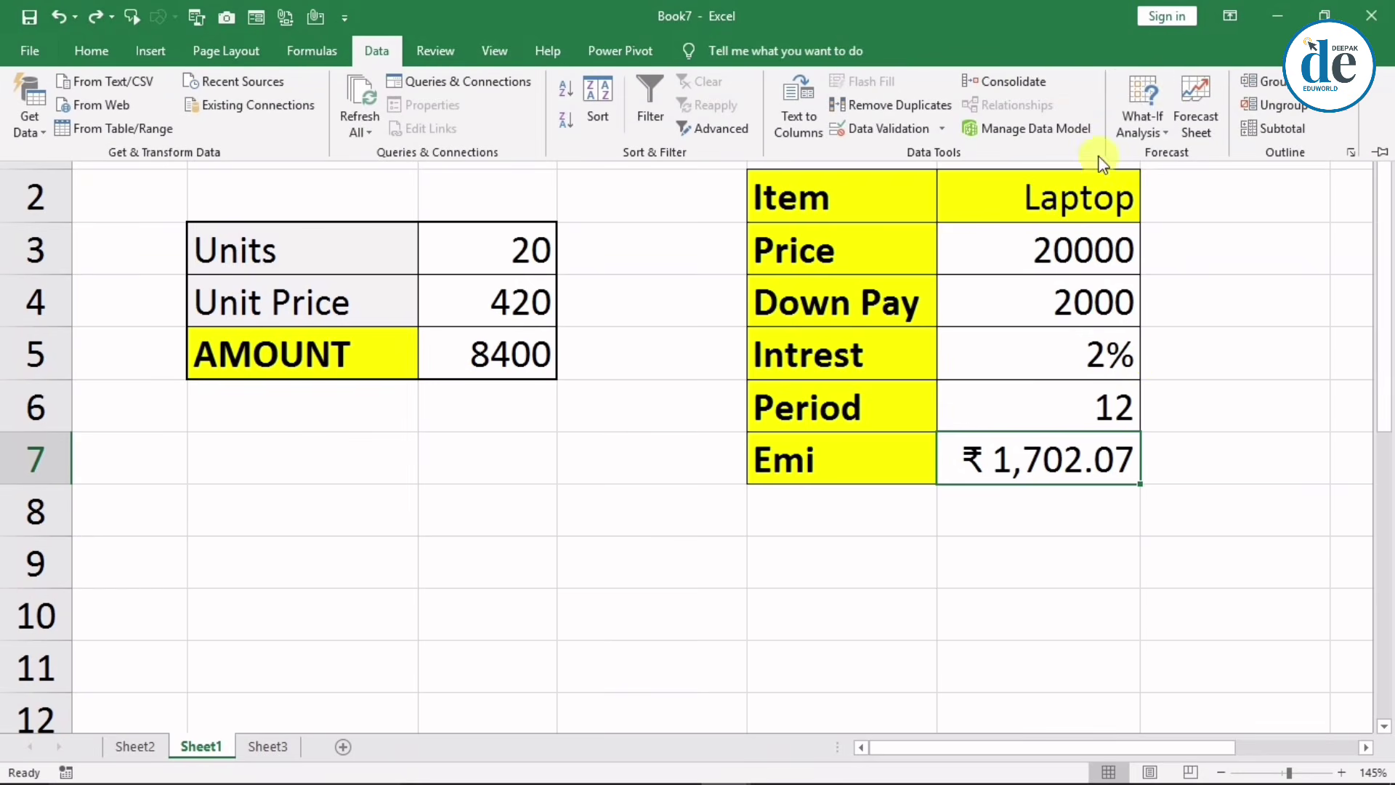
click(1129, 137)
click(1156, 181)
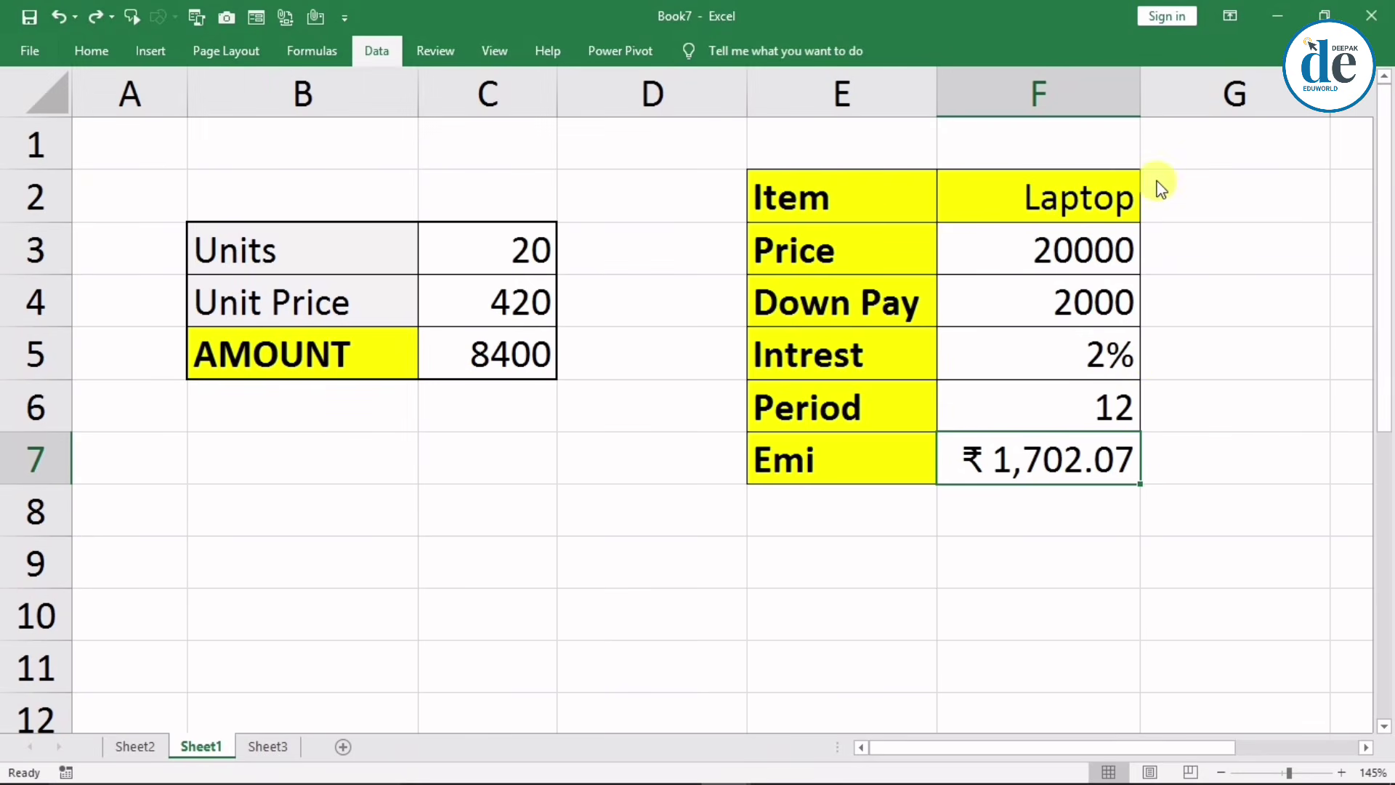
drag(236, 462, 456, 469)
click(467, 520)
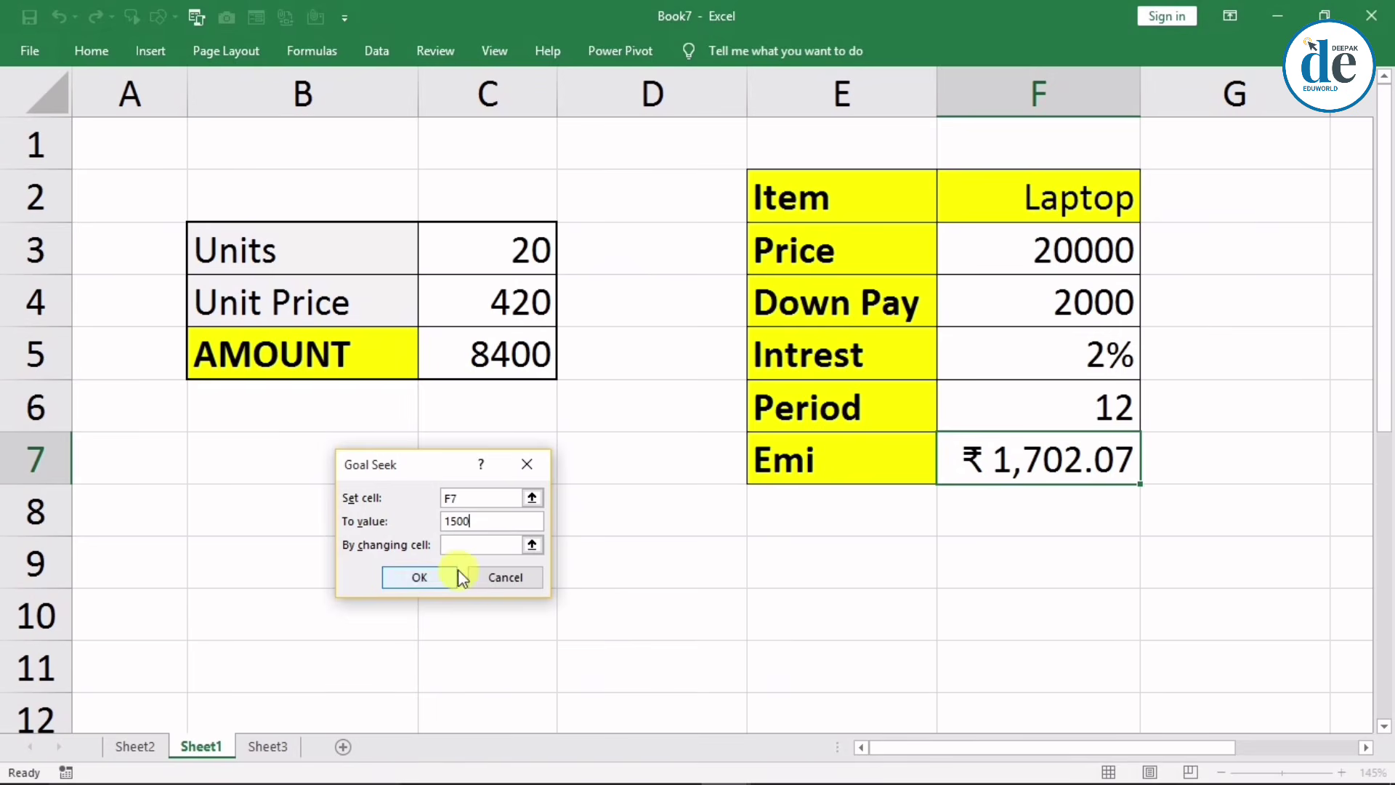
click(472, 545)
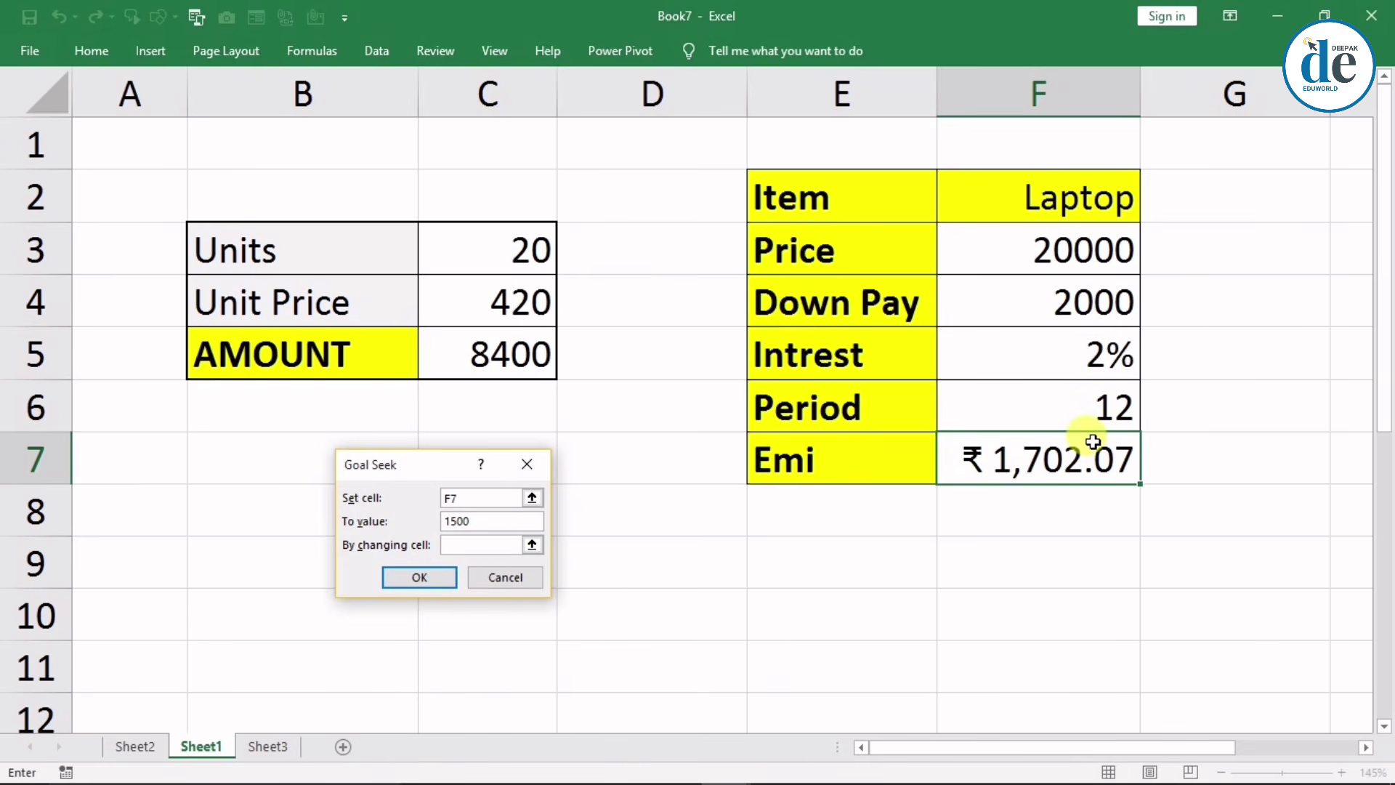
click(1083, 418)
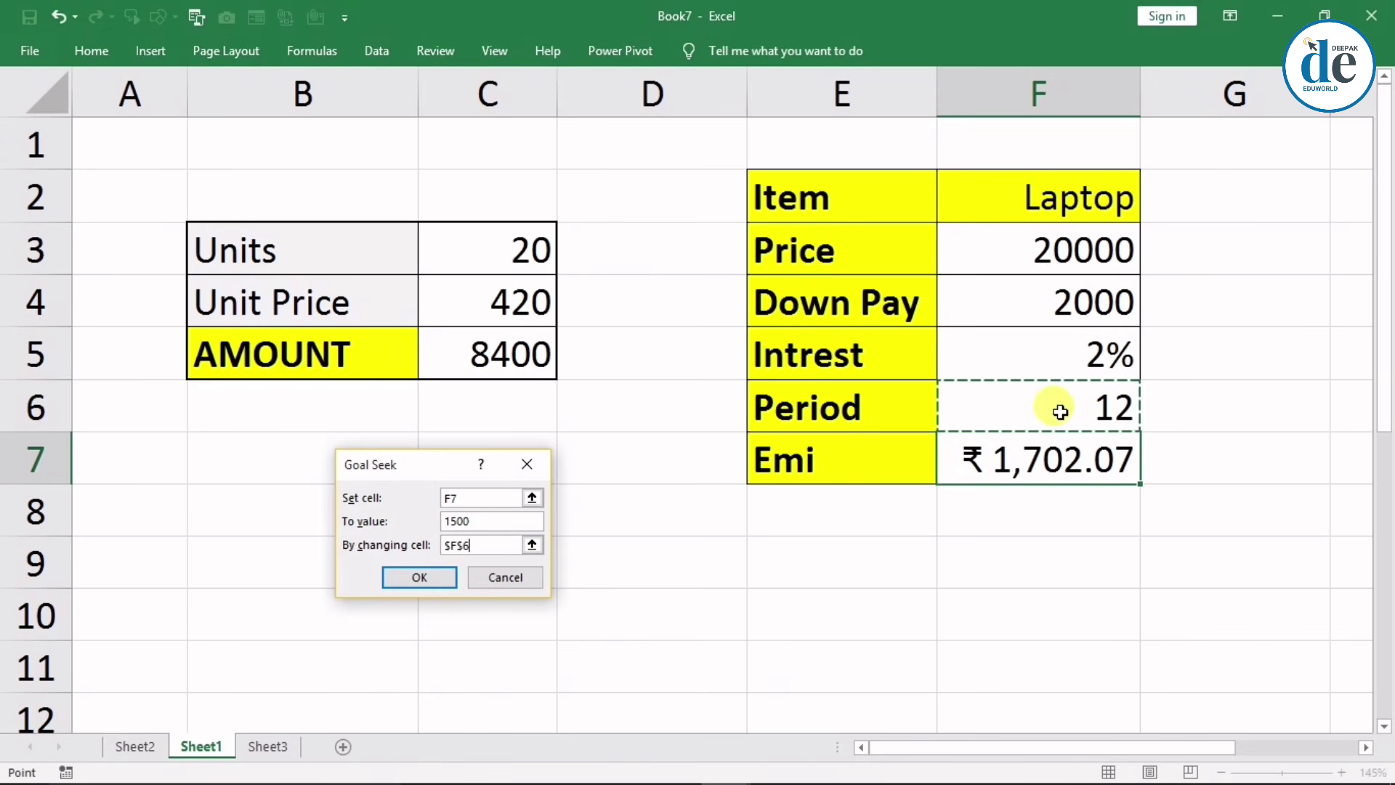
click(417, 577)
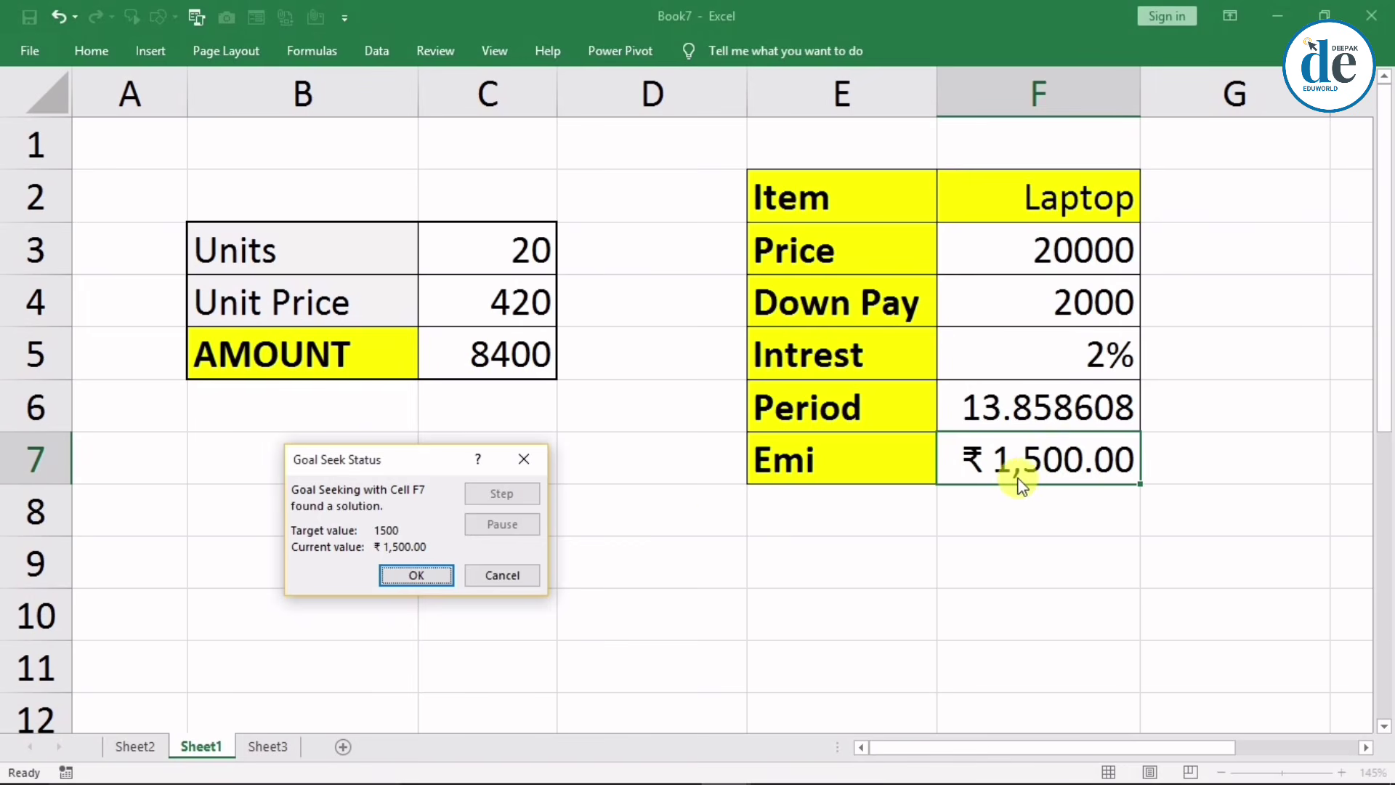
click(536, 463)
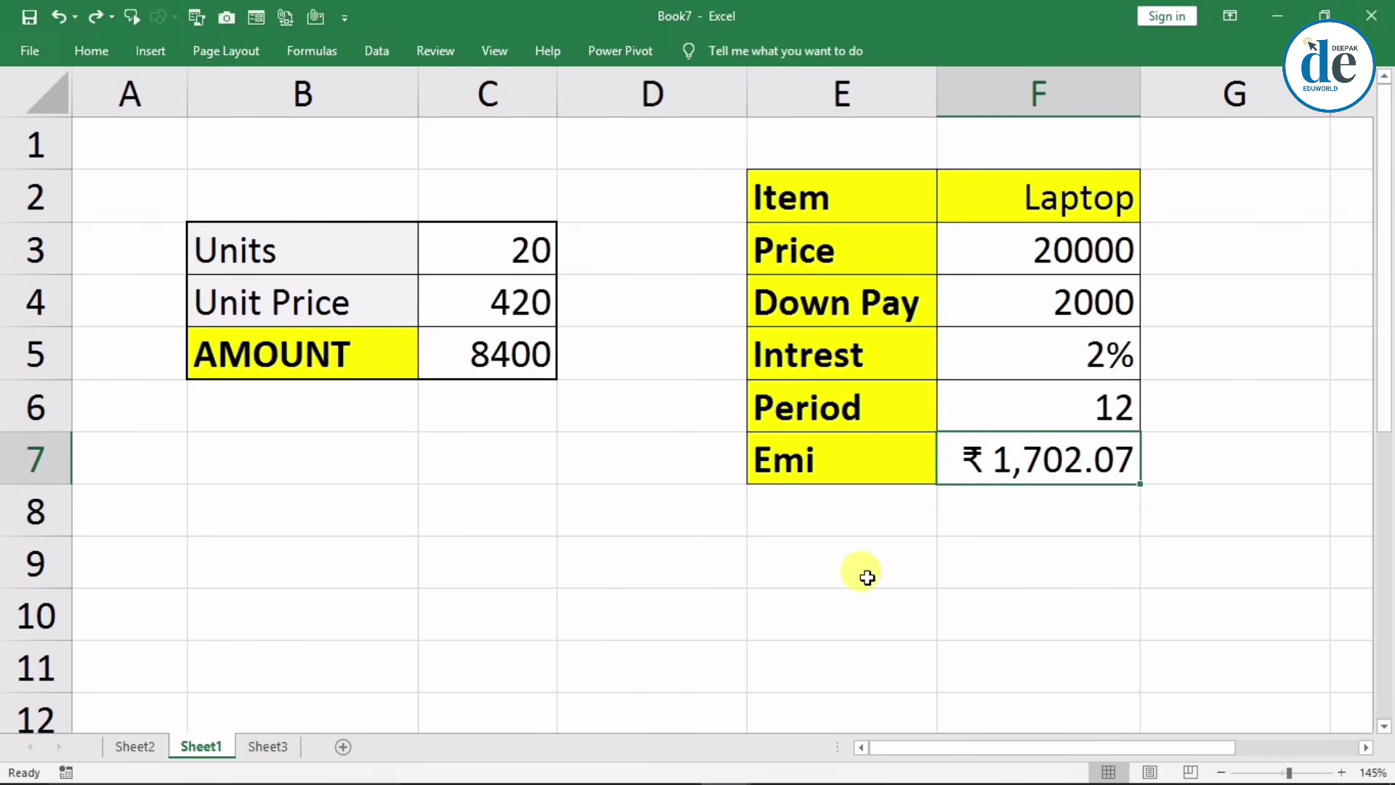
Examine the monthly expenses table on Sheet3, from Total Computers to Total Monthly Expenses in B2:C6.
click(269, 745)
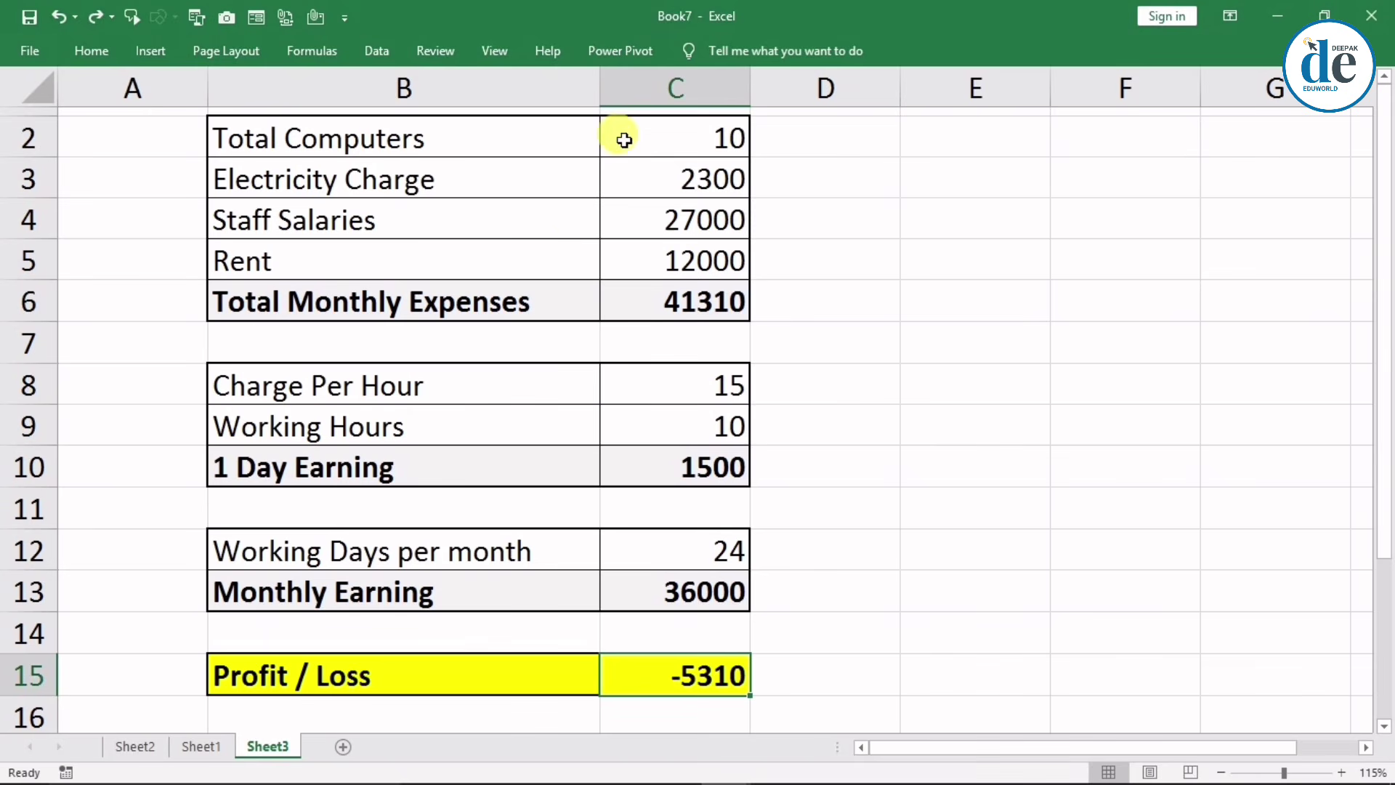
click(655, 138)
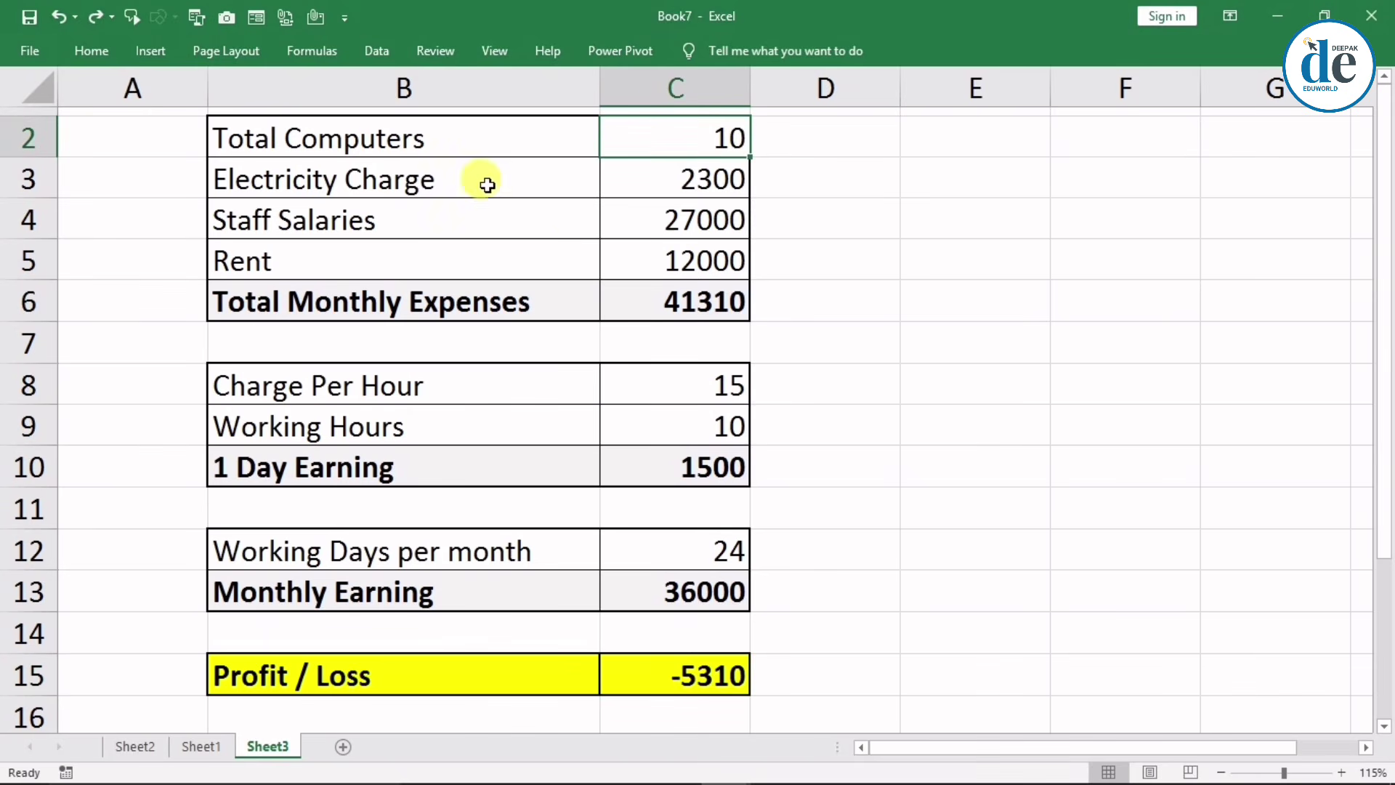
click(654, 182)
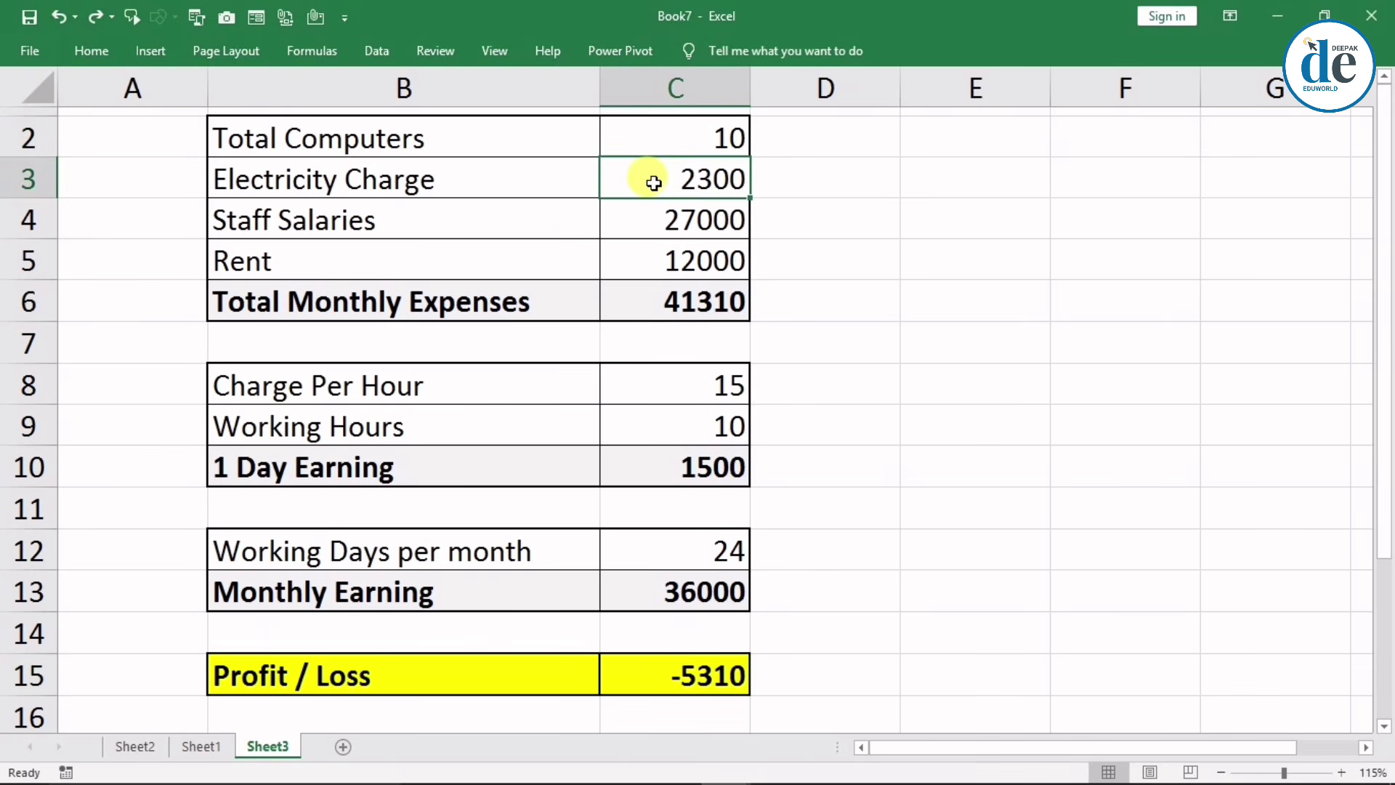
click(625, 220)
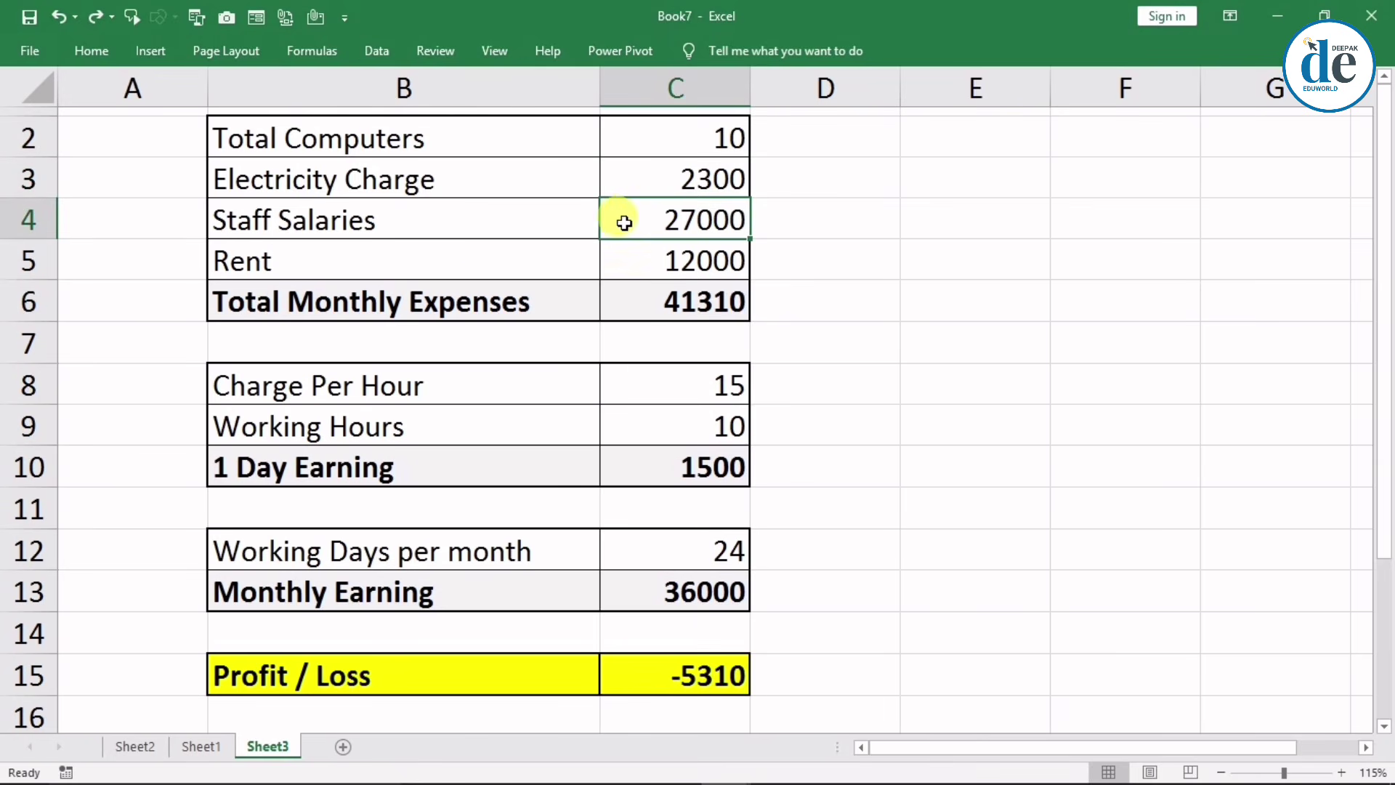
click(654, 266)
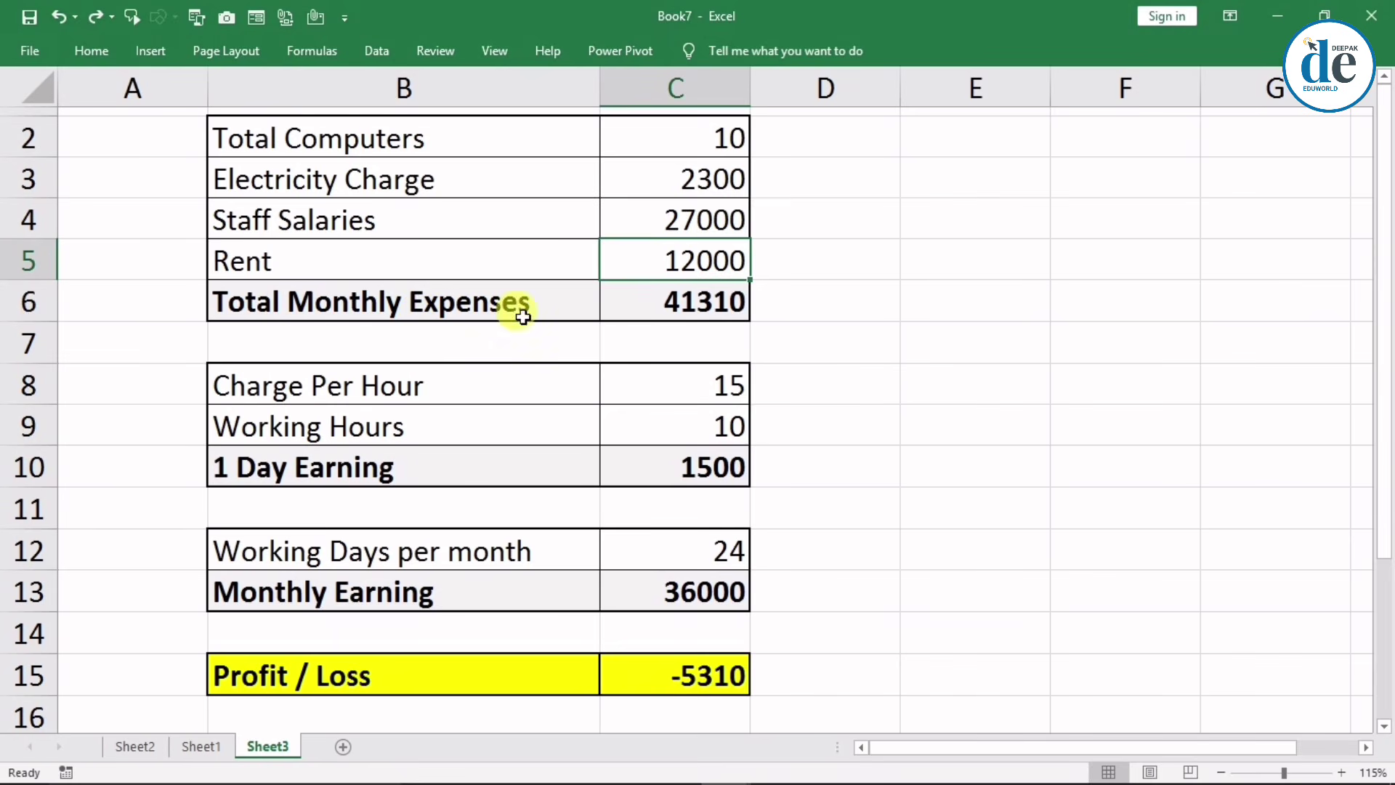
click(649, 309)
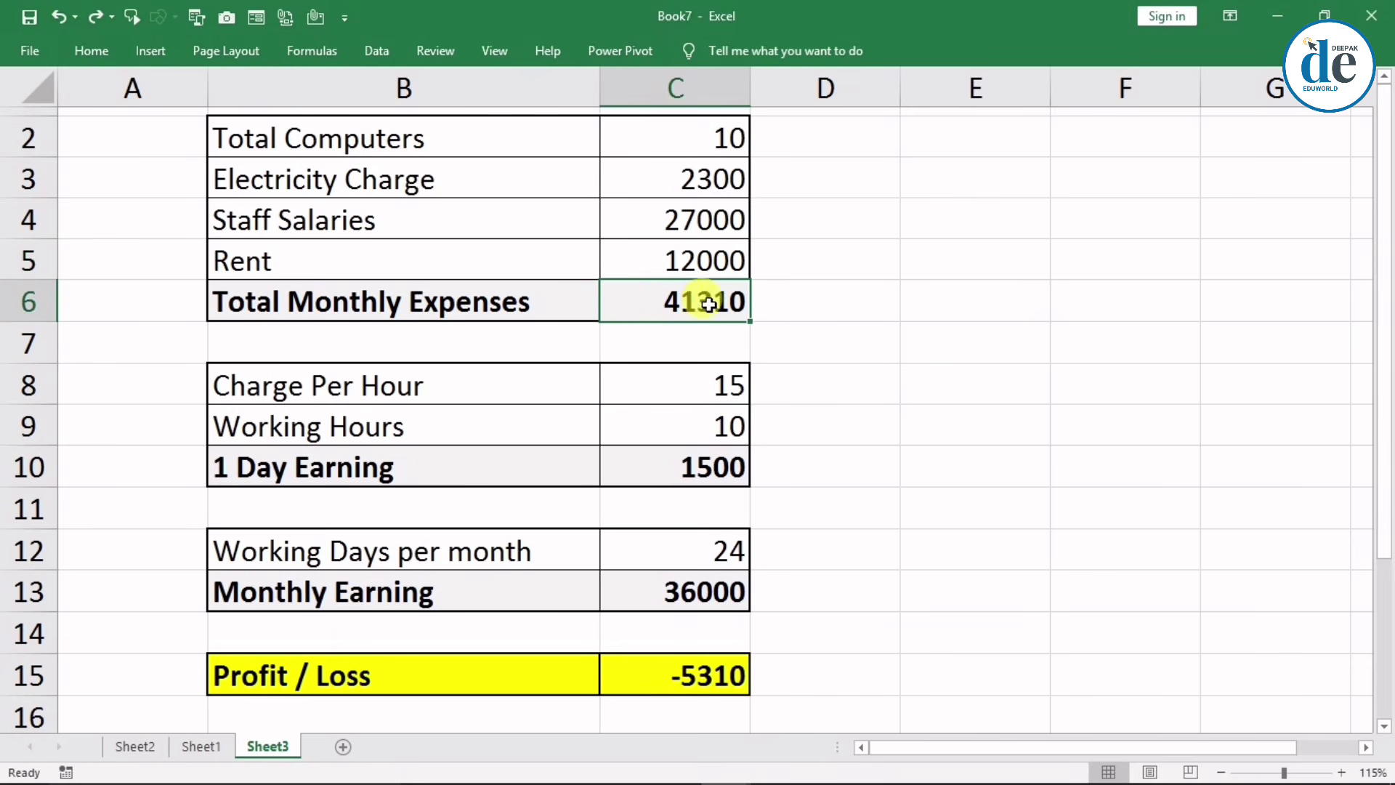
drag(334, 149, 680, 290)
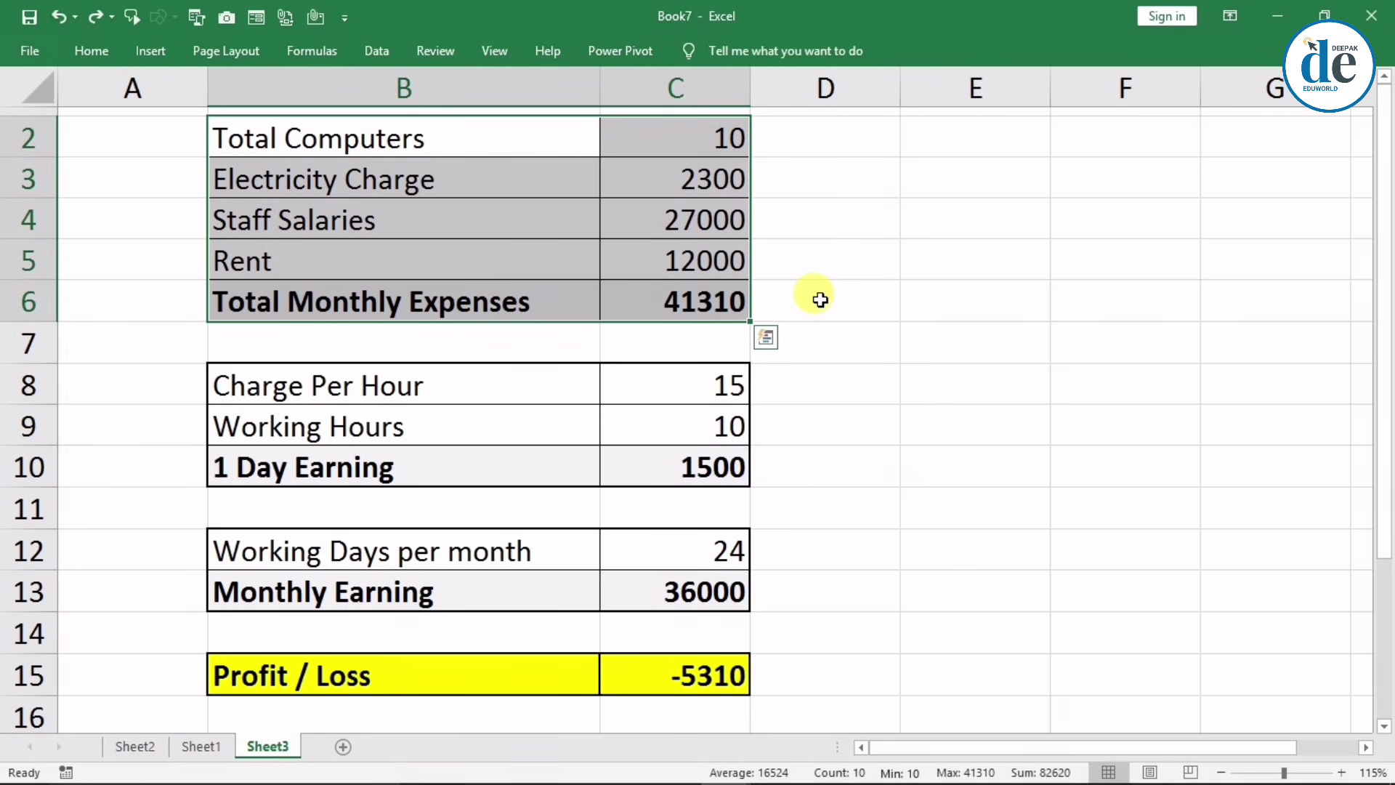
Examine the daily and monthly earning cells on Sheet3, including Charge Per Hour, Working Hours and Working Days per month.
click(472, 385)
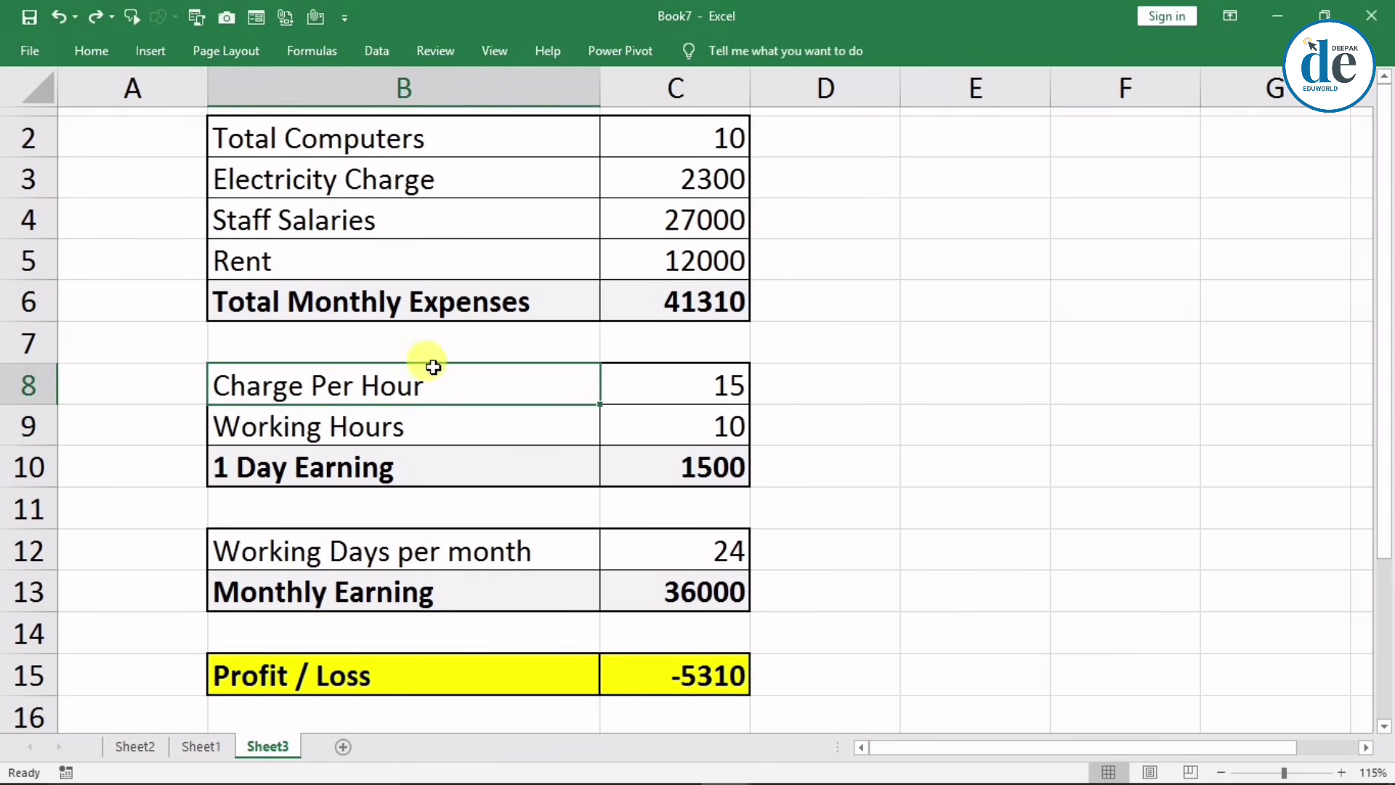
click(683, 385)
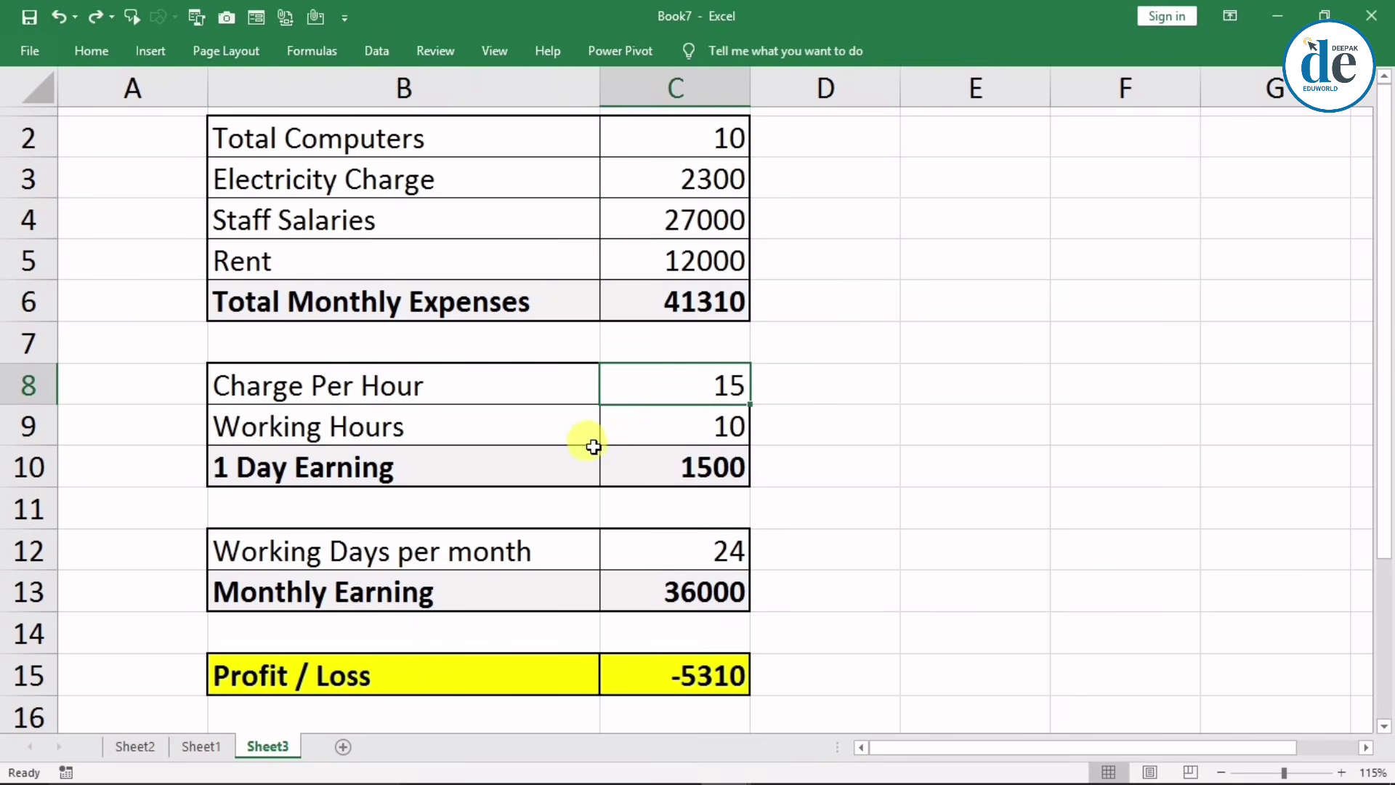
click(669, 419)
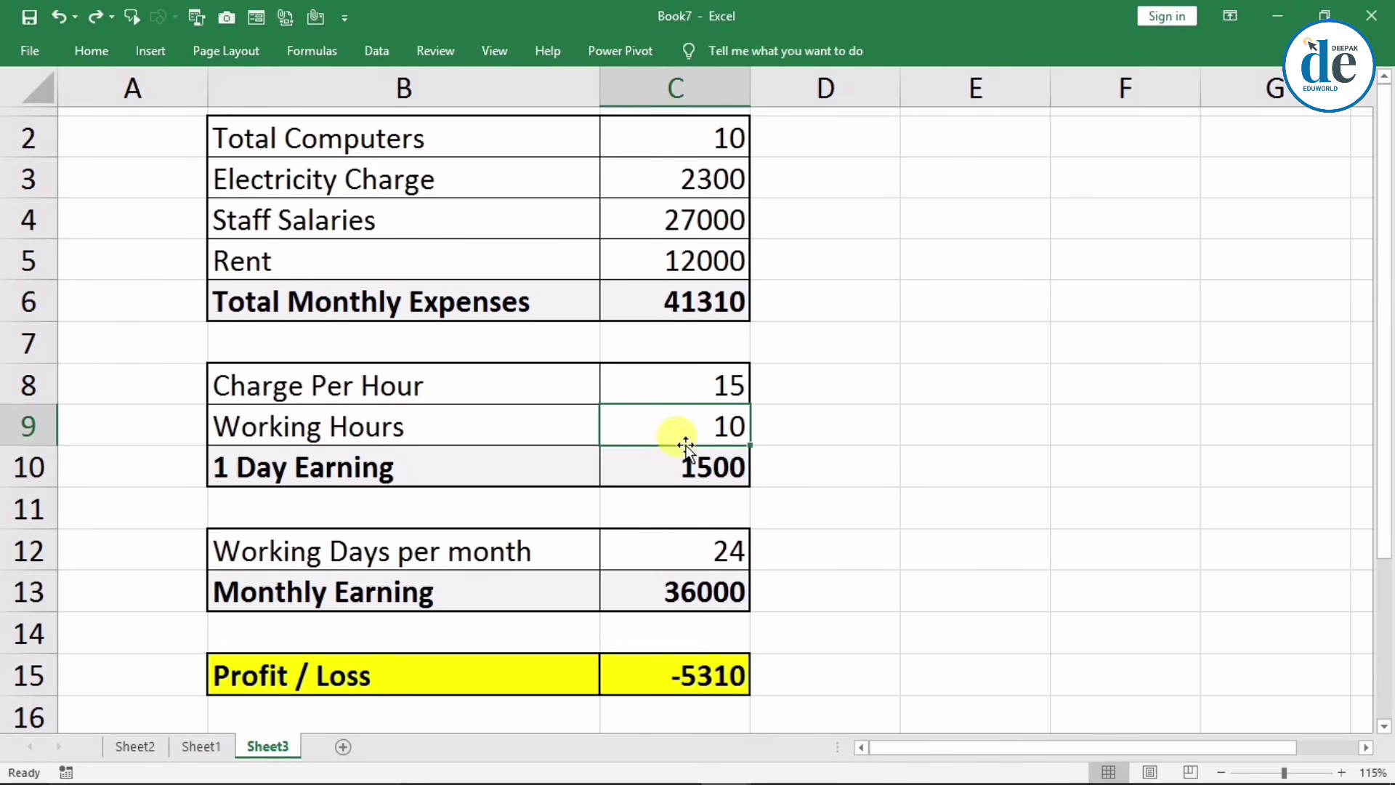
click(633, 476)
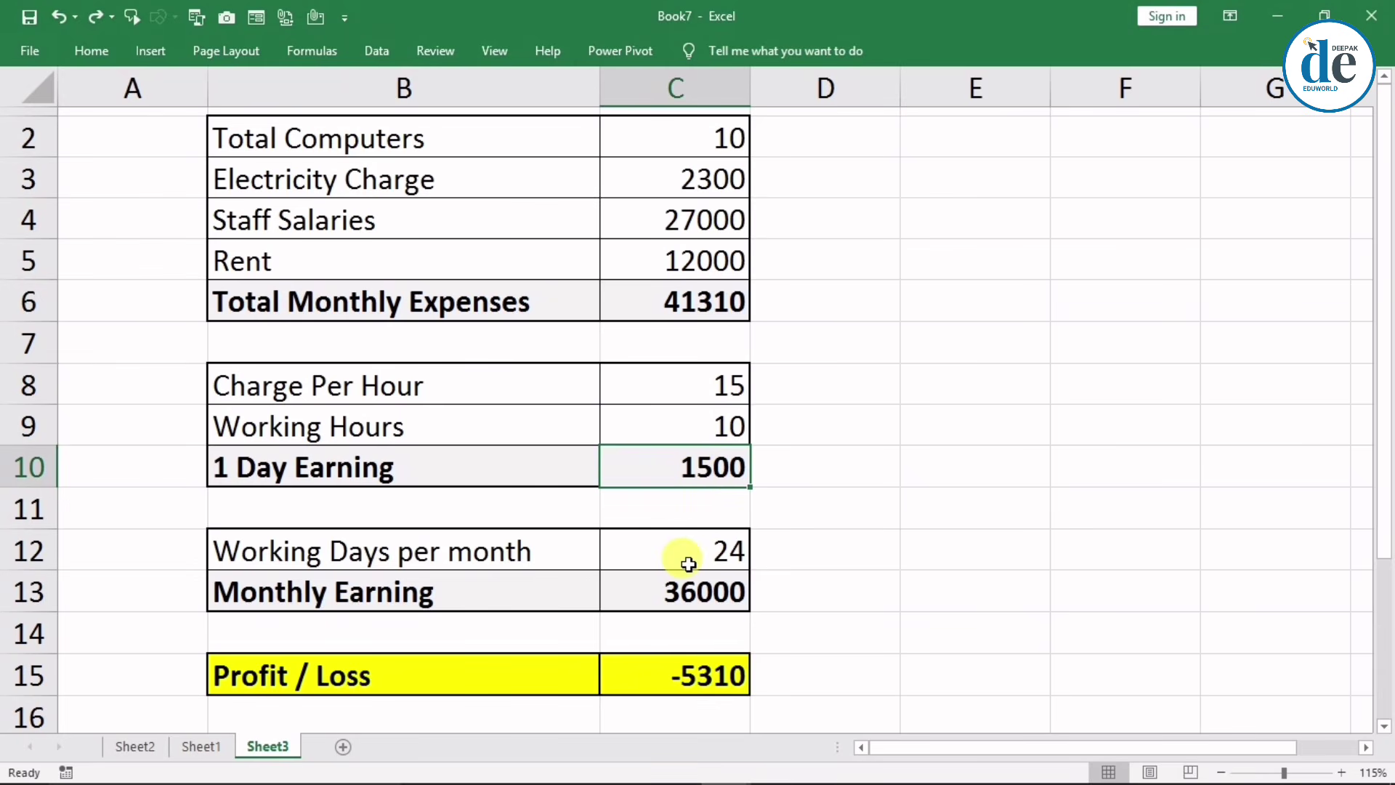
click(659, 590)
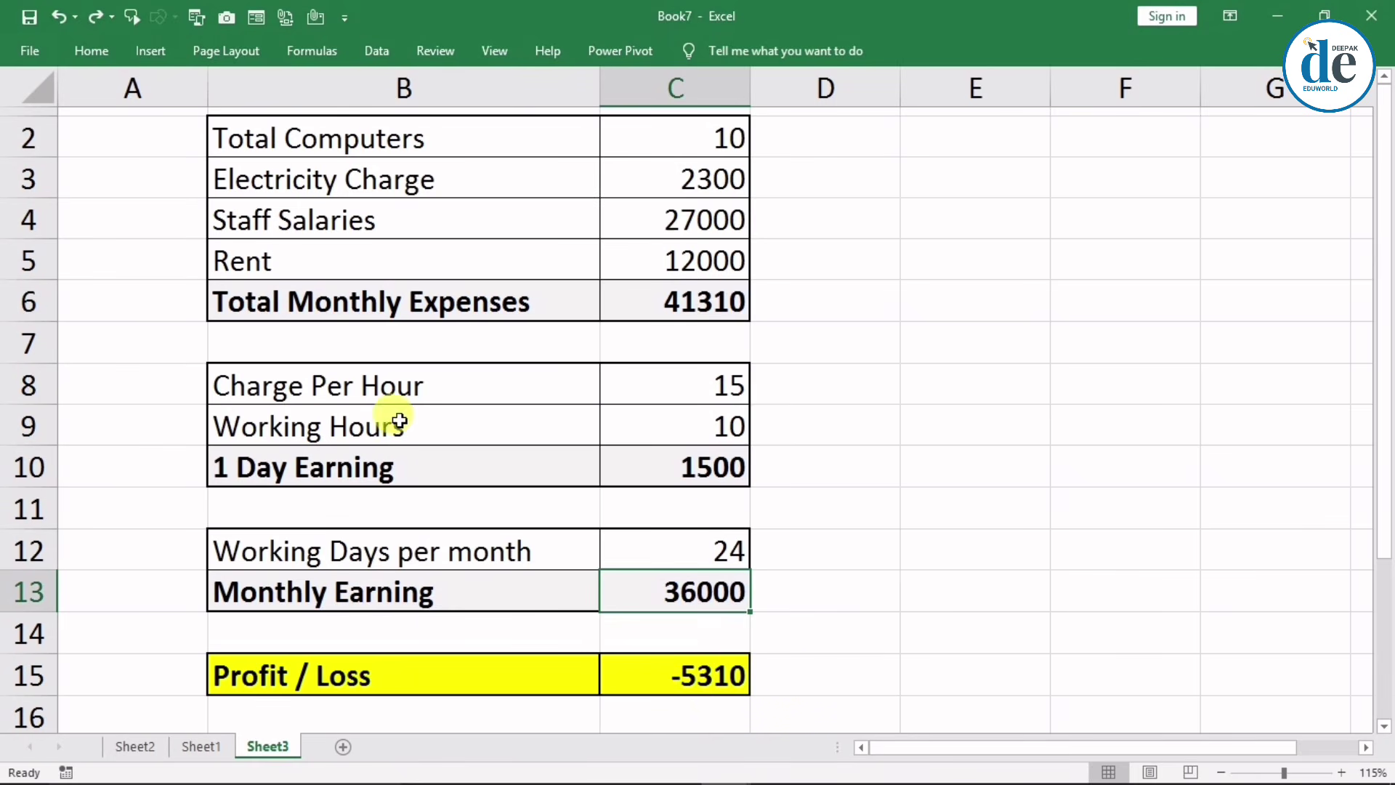
click(662, 386)
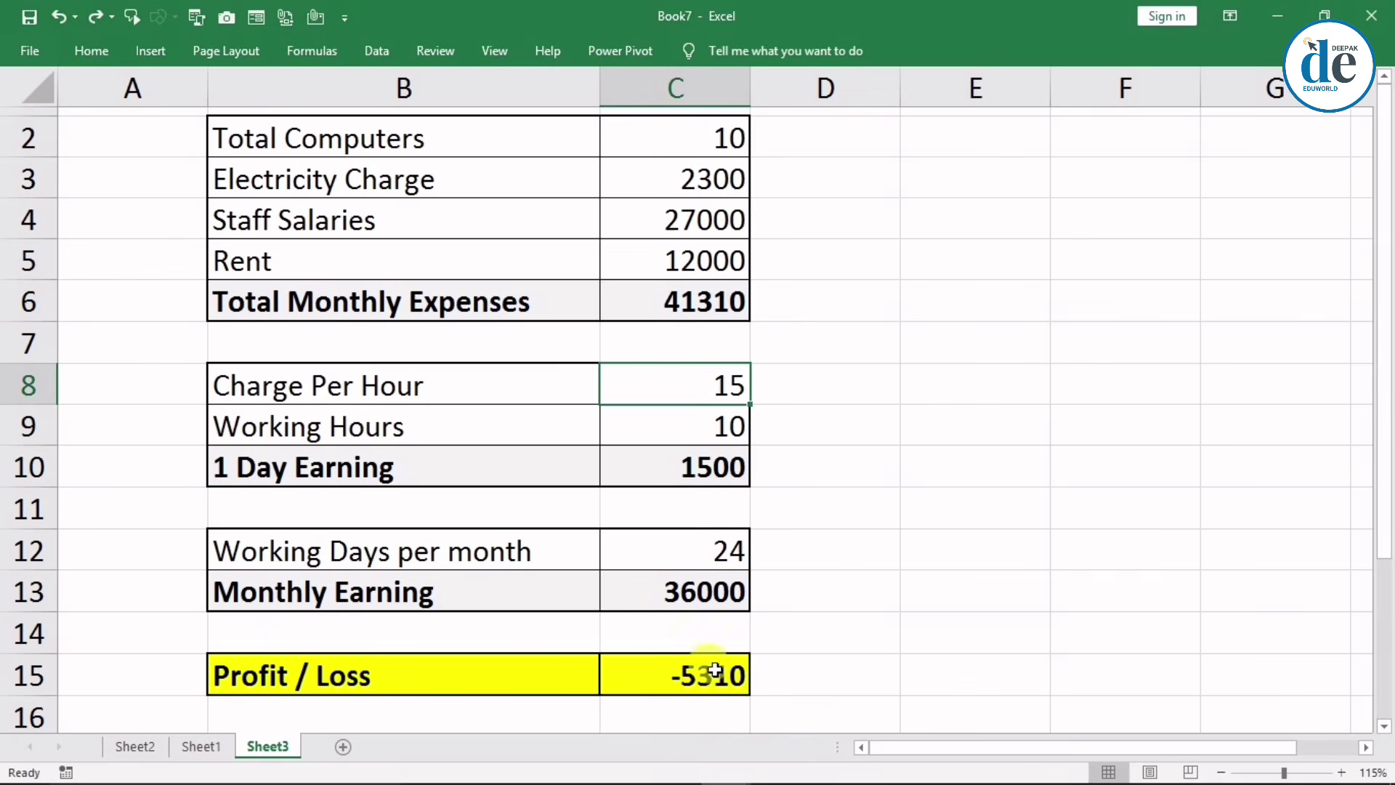
click(673, 431)
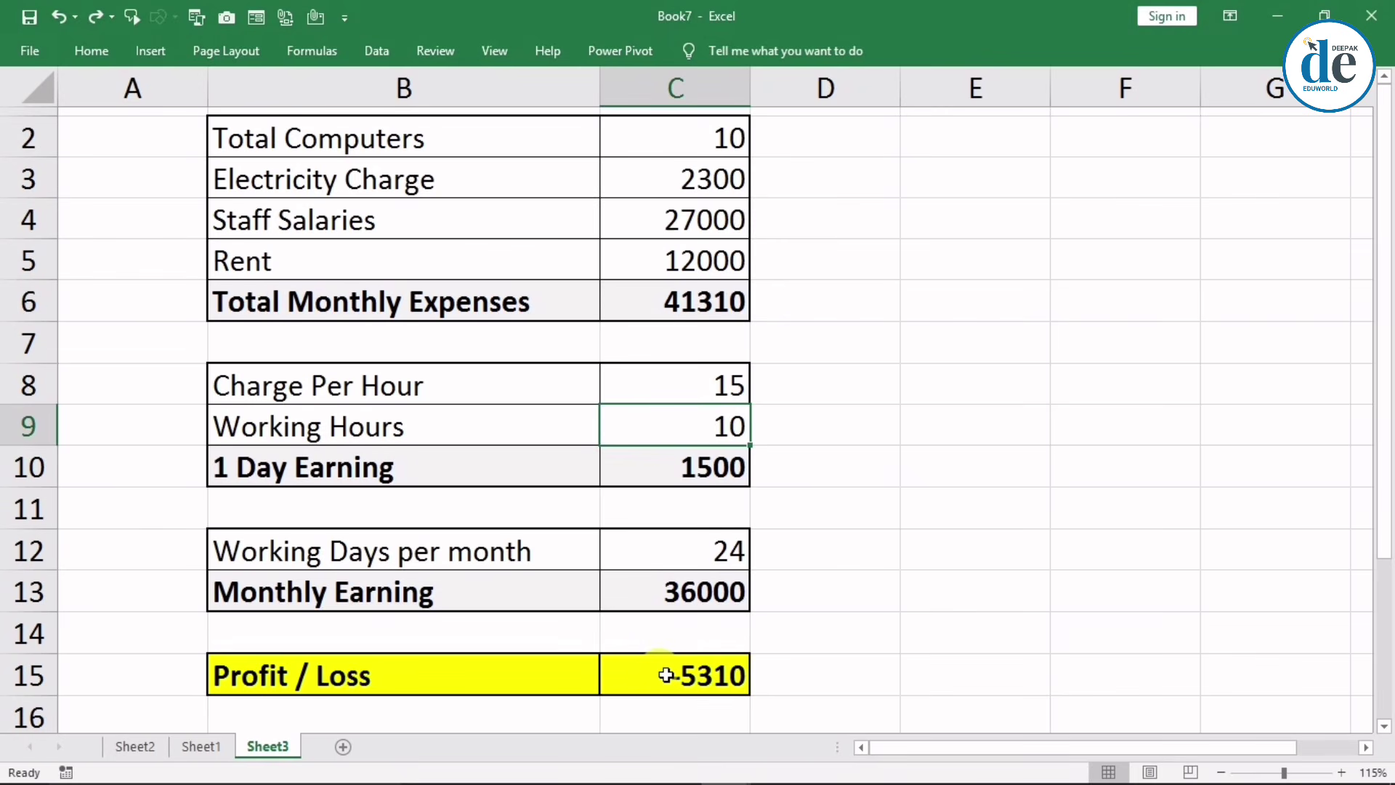
click(690, 557)
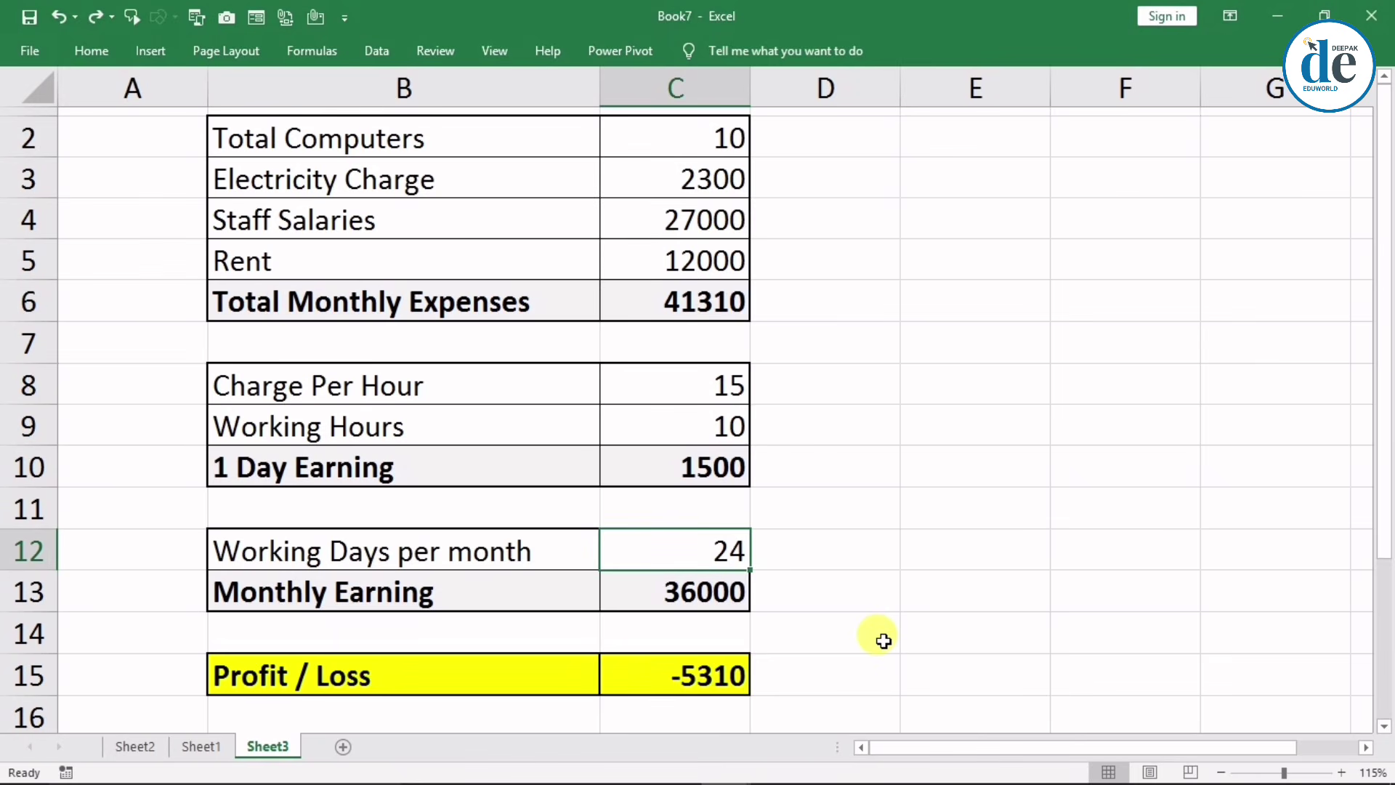
Run Goal Seek on Profit / Loss cell C15 with target 0 by changing Charge Per Hour cell C8, and discard the solution.
click(688, 682)
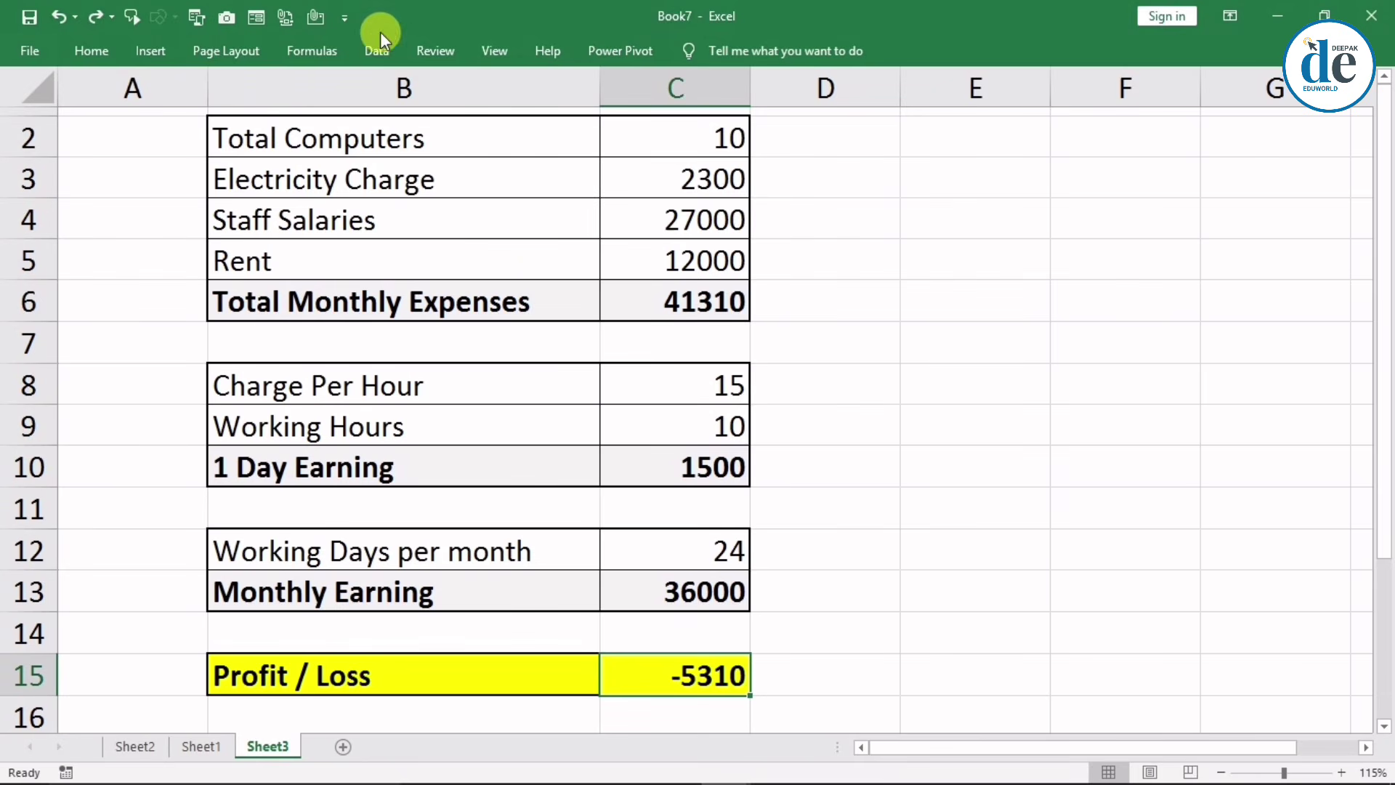
click(375, 52)
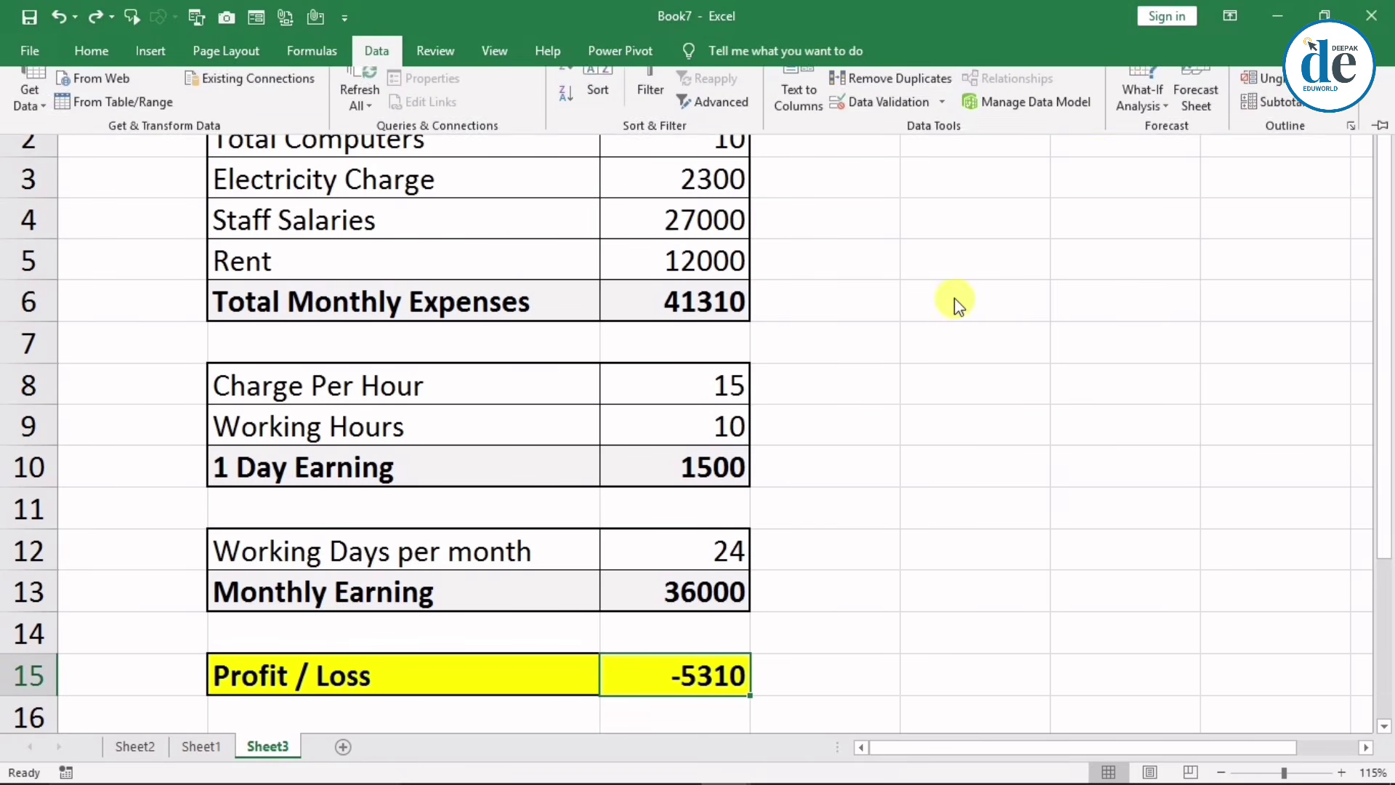
click(1137, 123)
click(1165, 179)
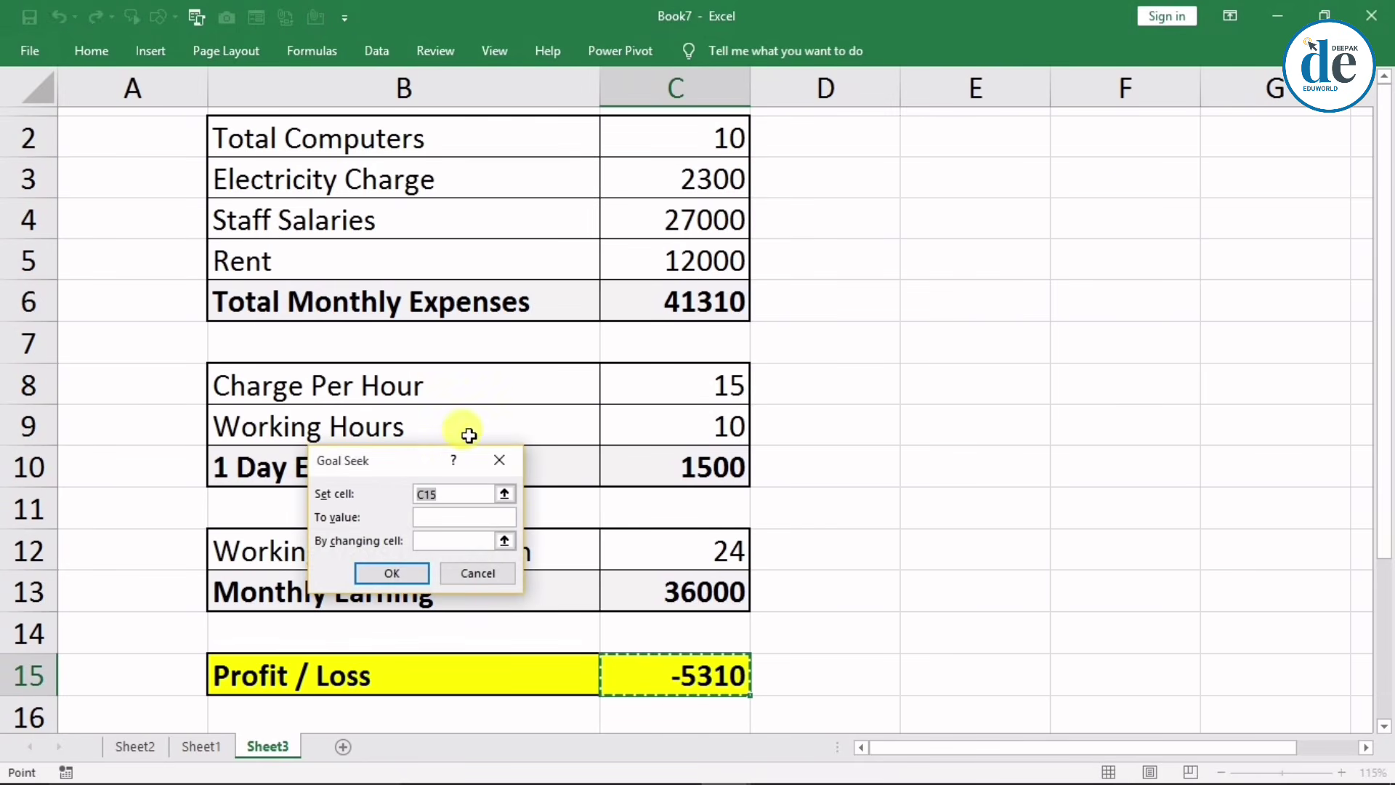
drag(402, 463, 958, 431)
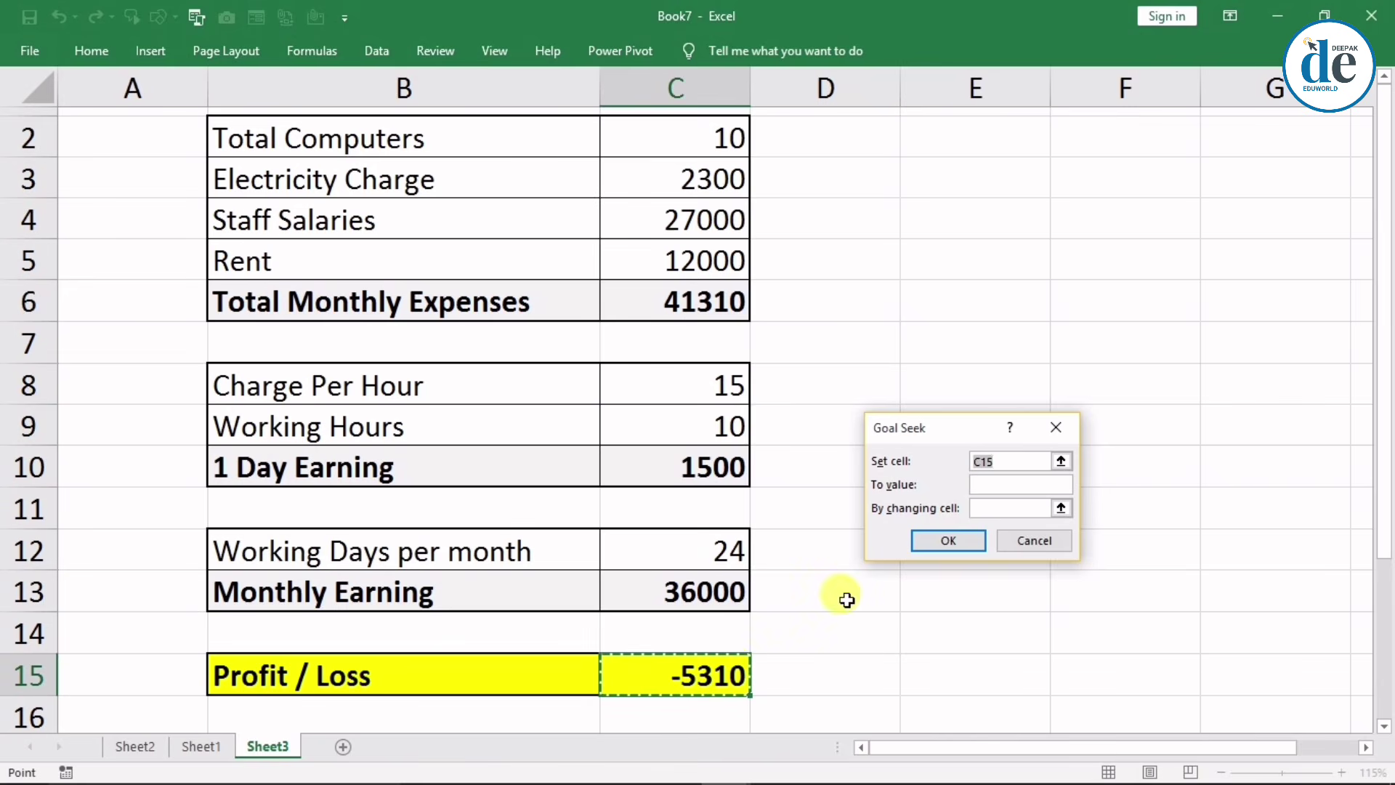
click(995, 485)
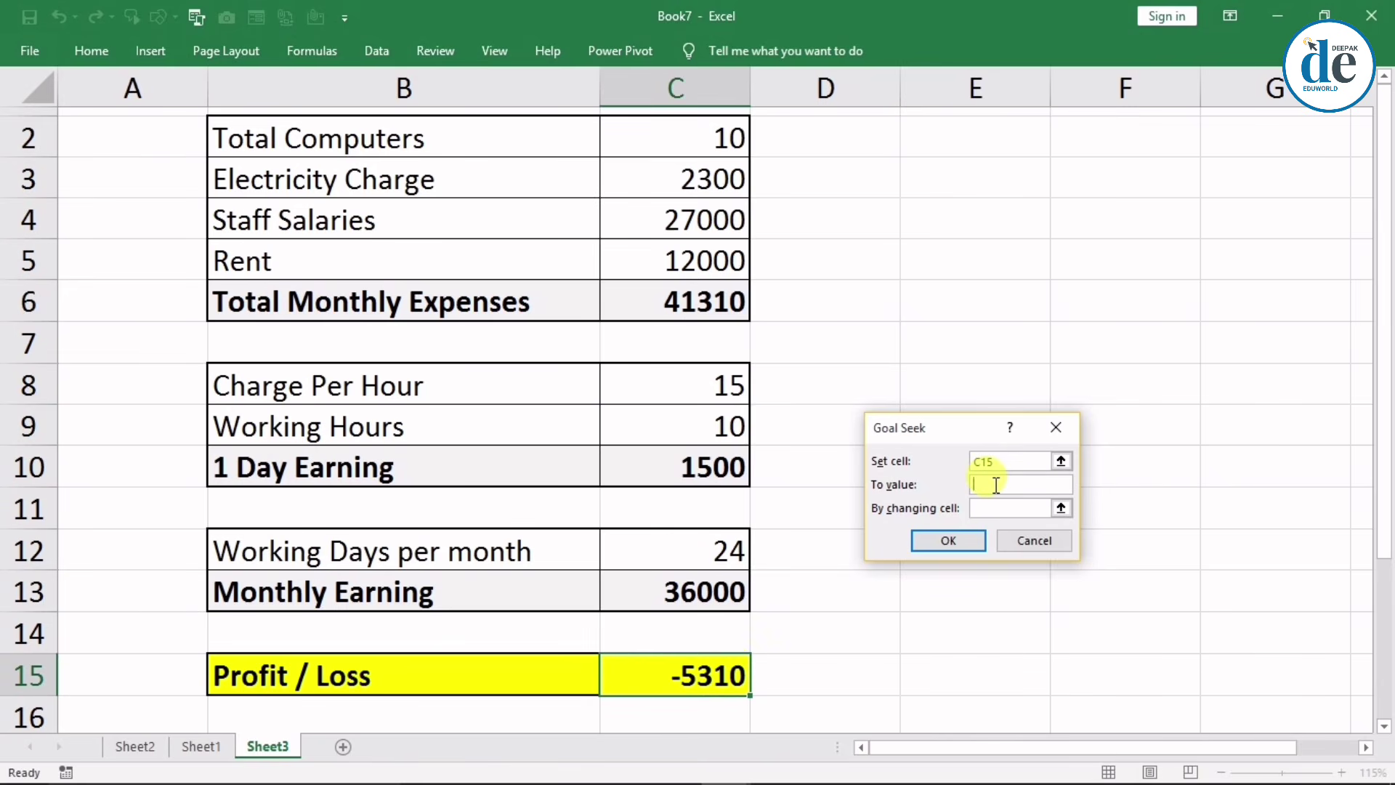
text(0)
click(978, 508)
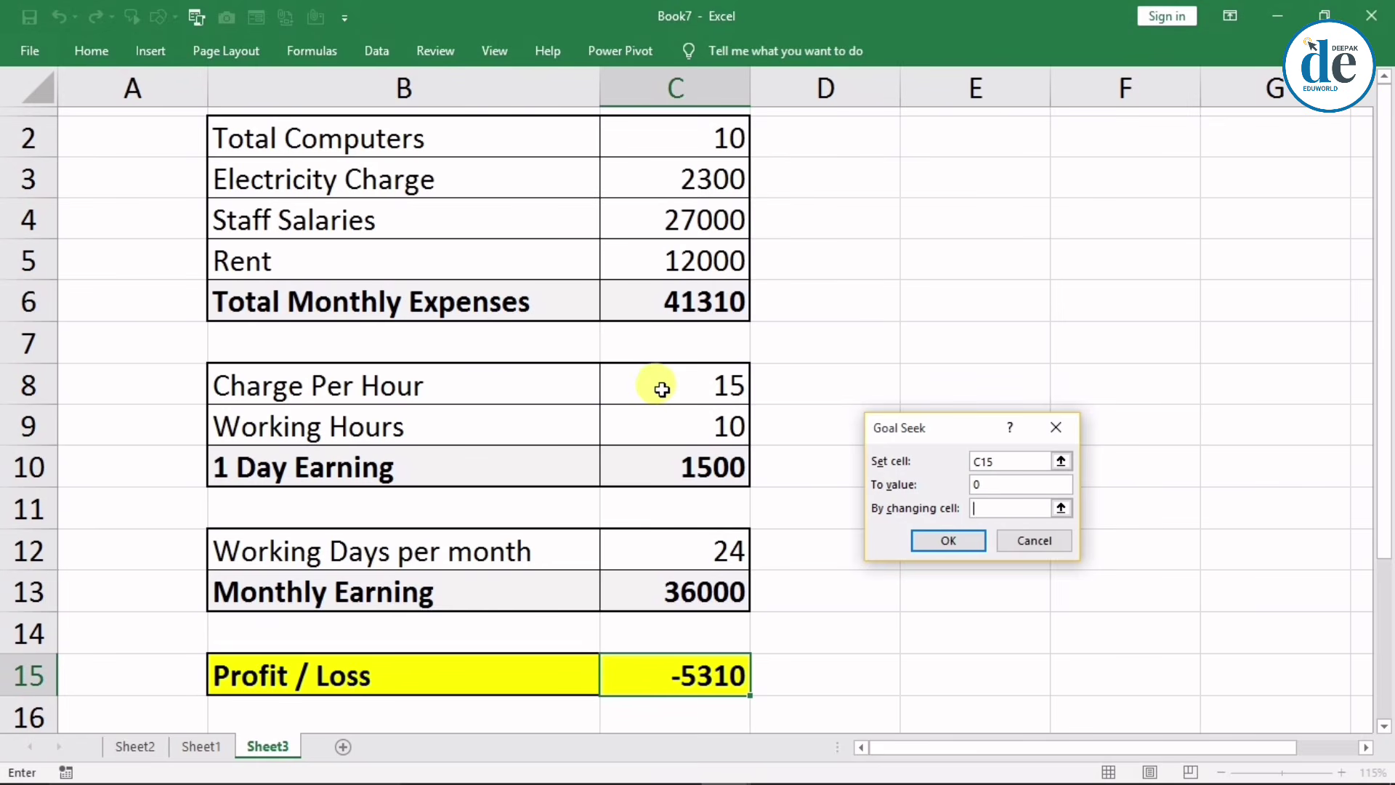
click(661, 391)
click(921, 542)
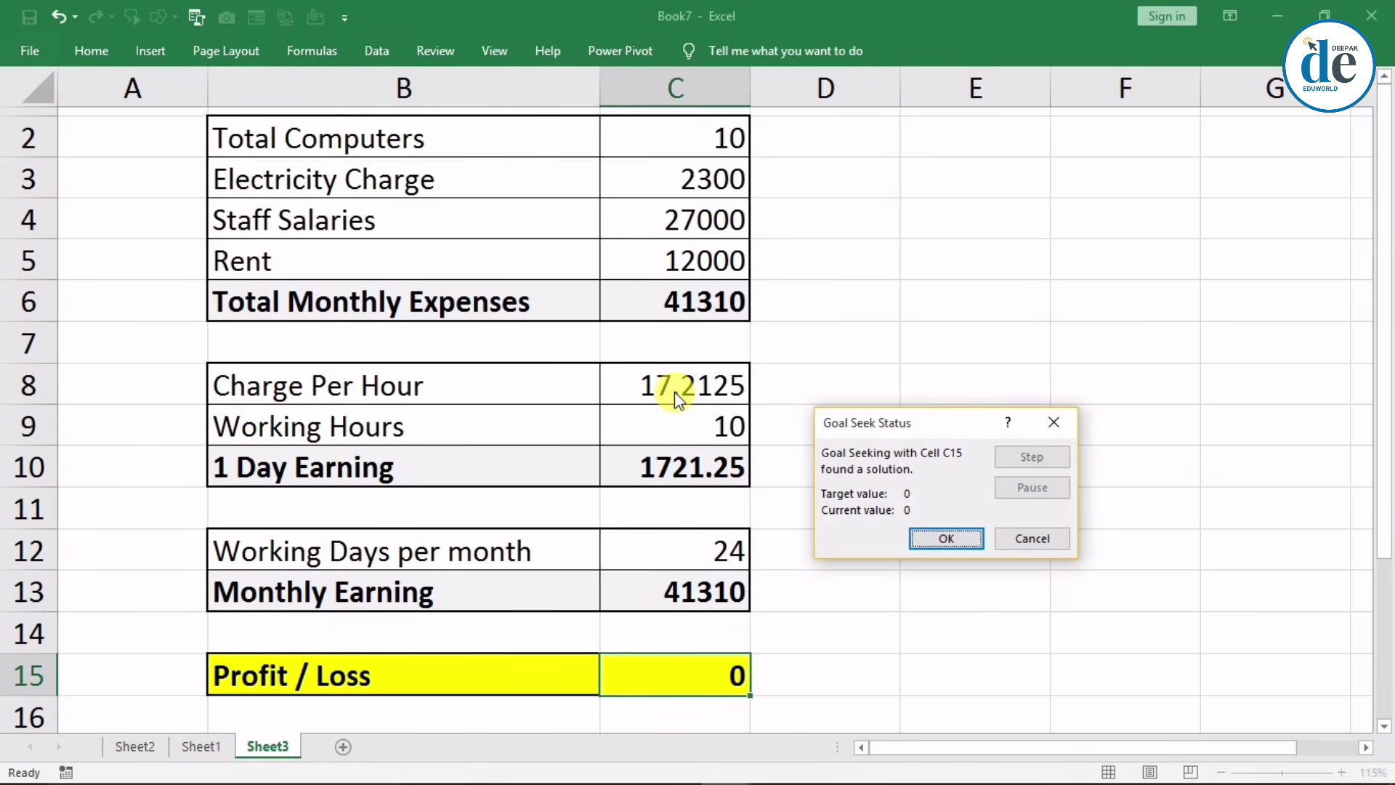
click(1052, 427)
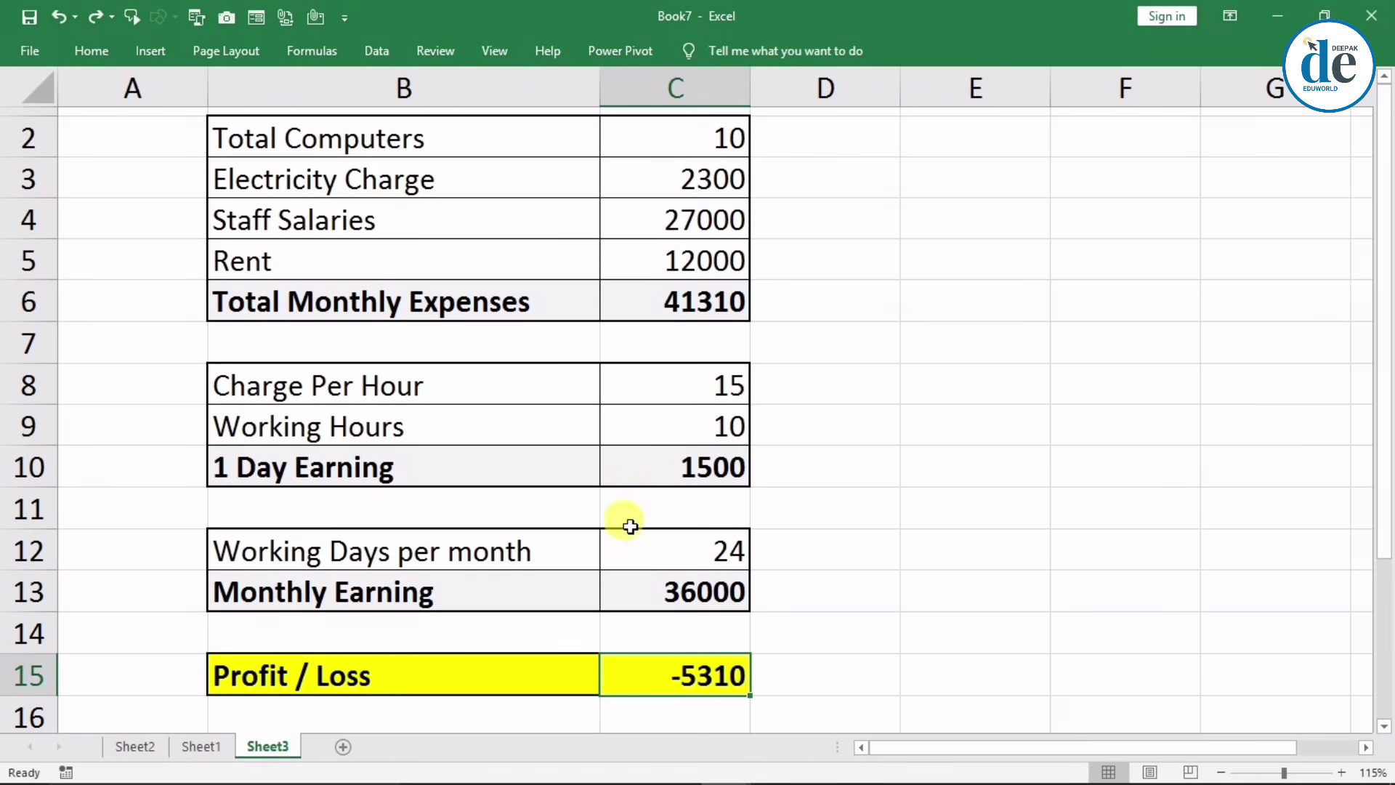
Run Goal Seek on Profit / Loss cell C15 with target 0 by changing Working Hours cell C9, and discard the solution.
click(376, 51)
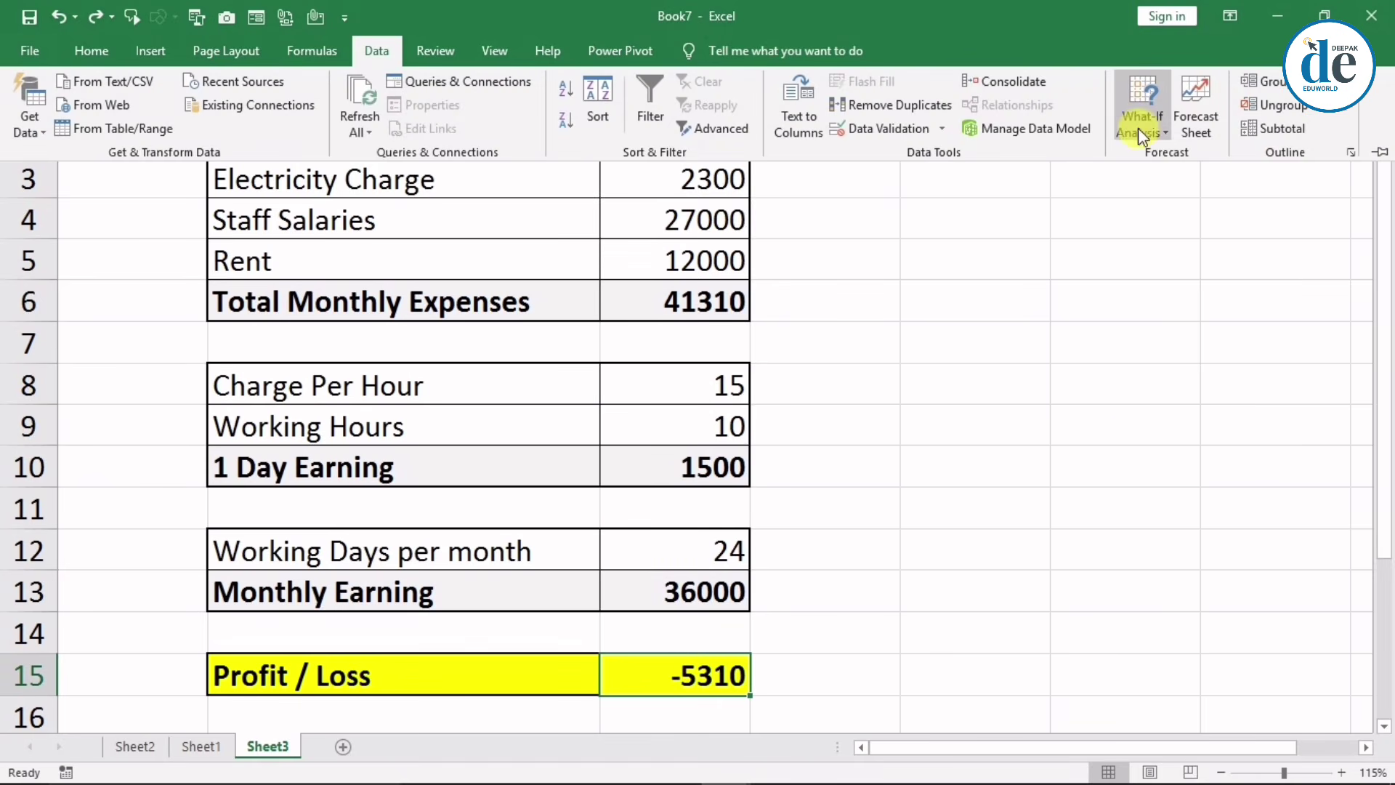
click(1137, 128)
click(1168, 180)
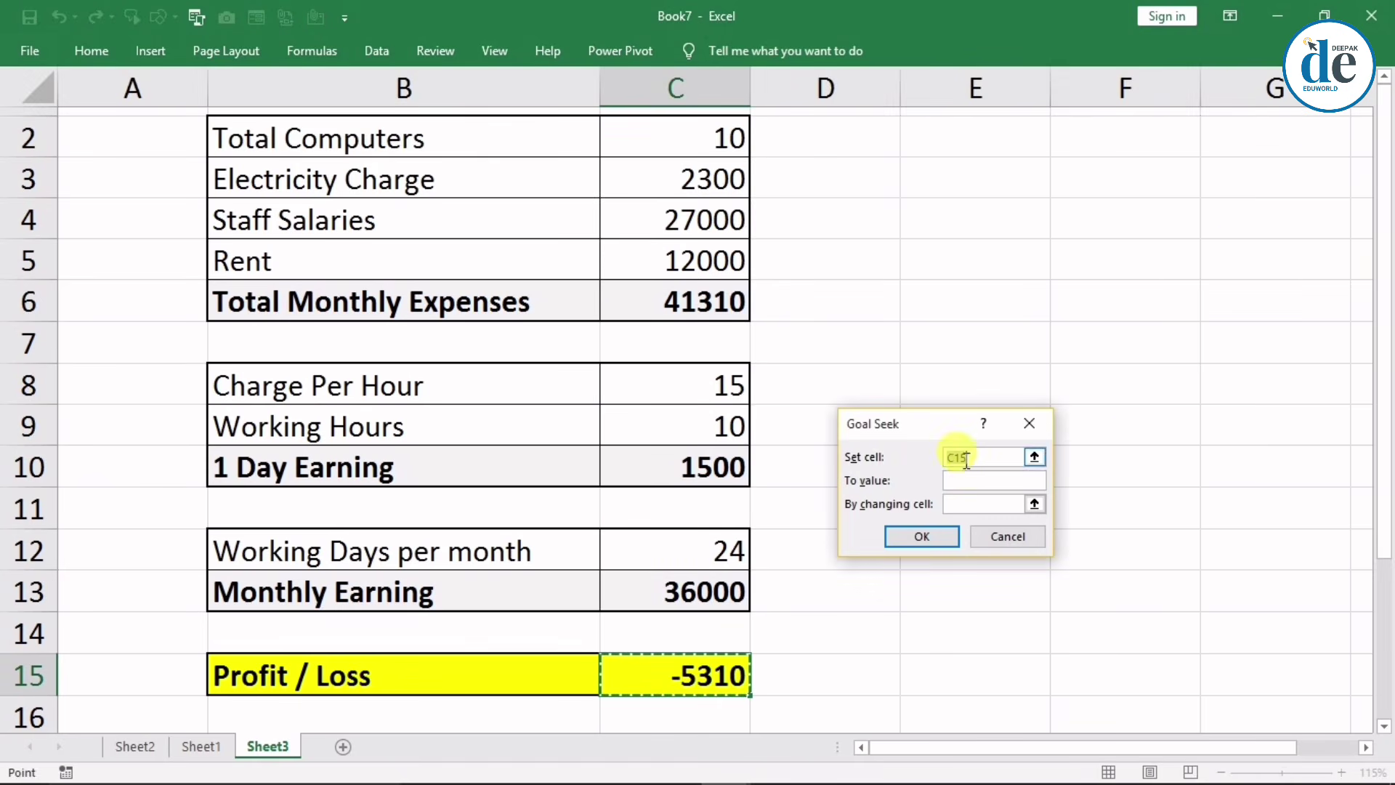
click(973, 481)
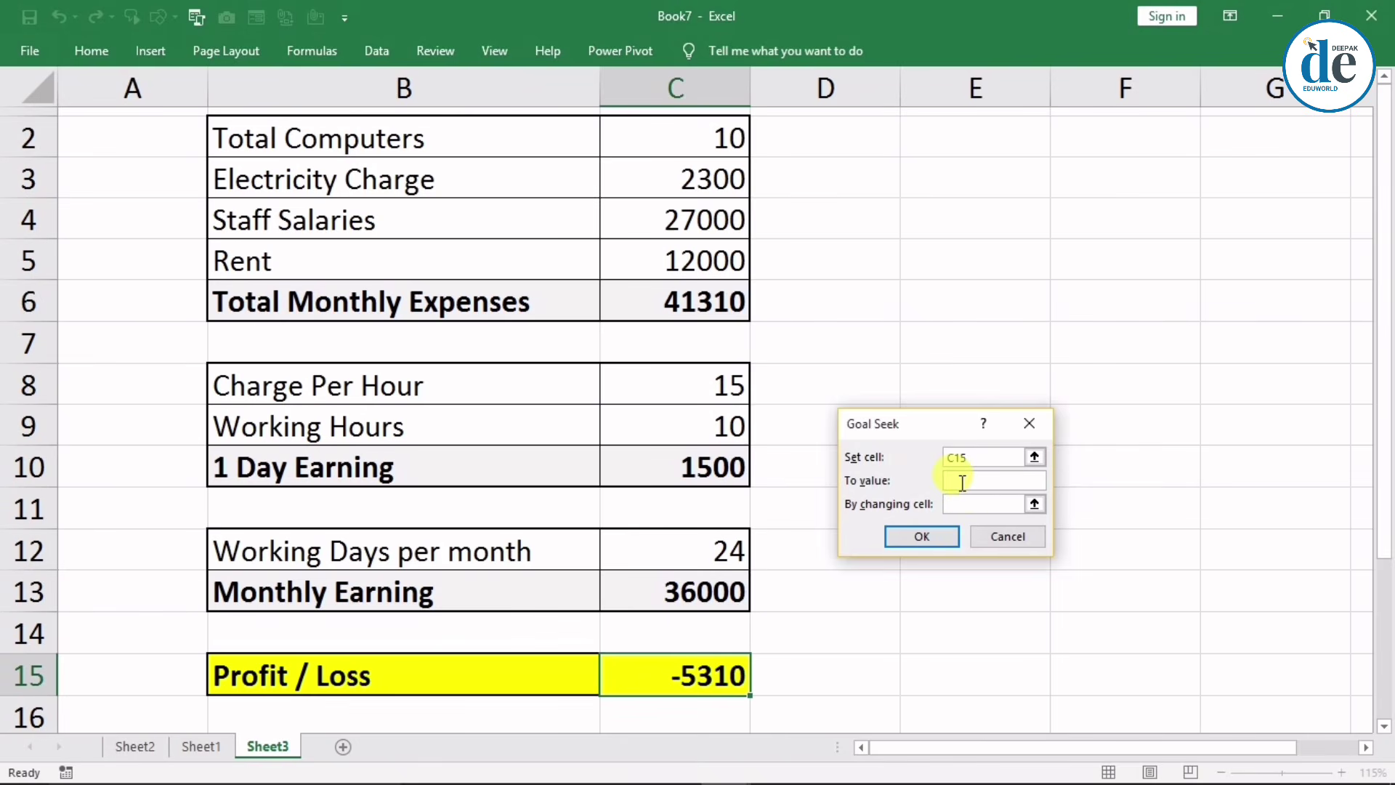
text(0)
click(978, 506)
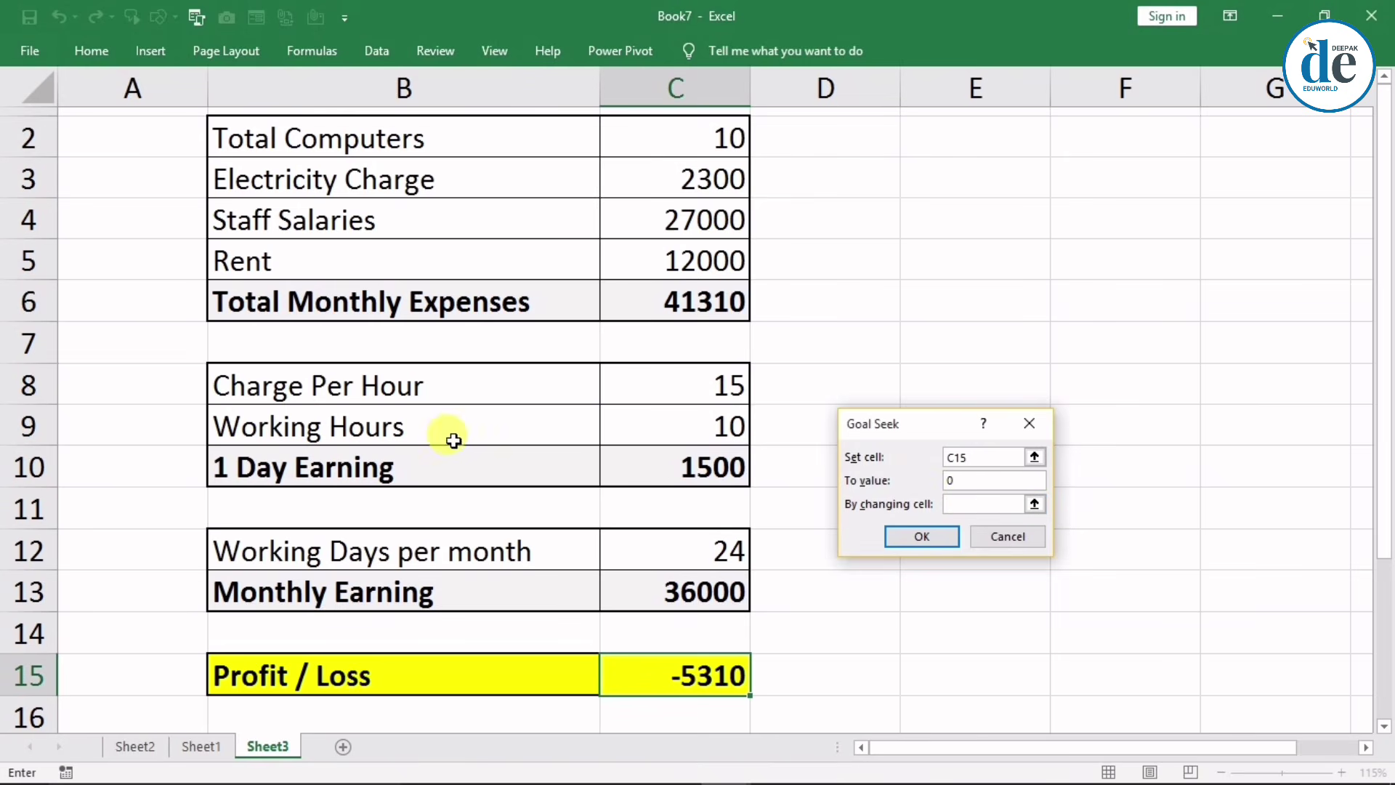
click(660, 431)
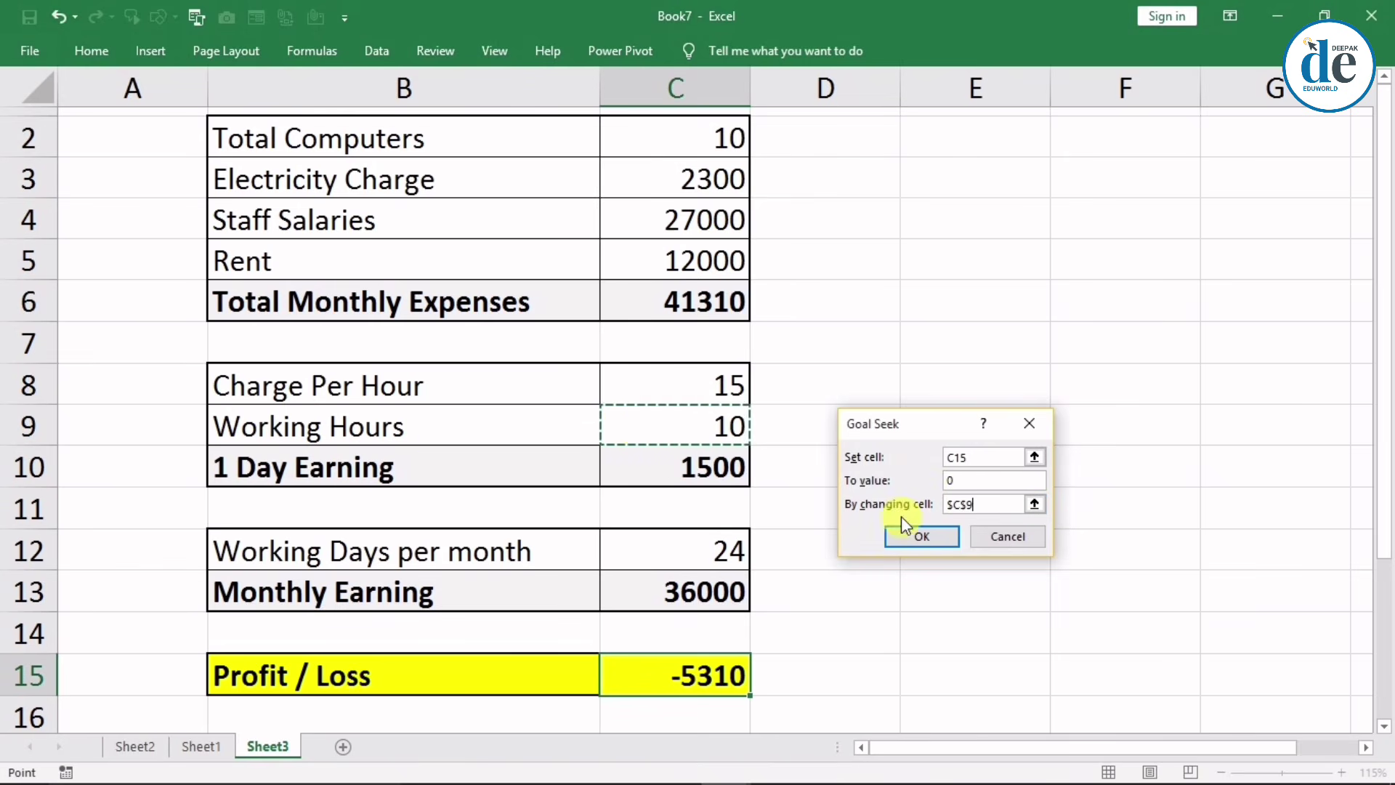
click(921, 534)
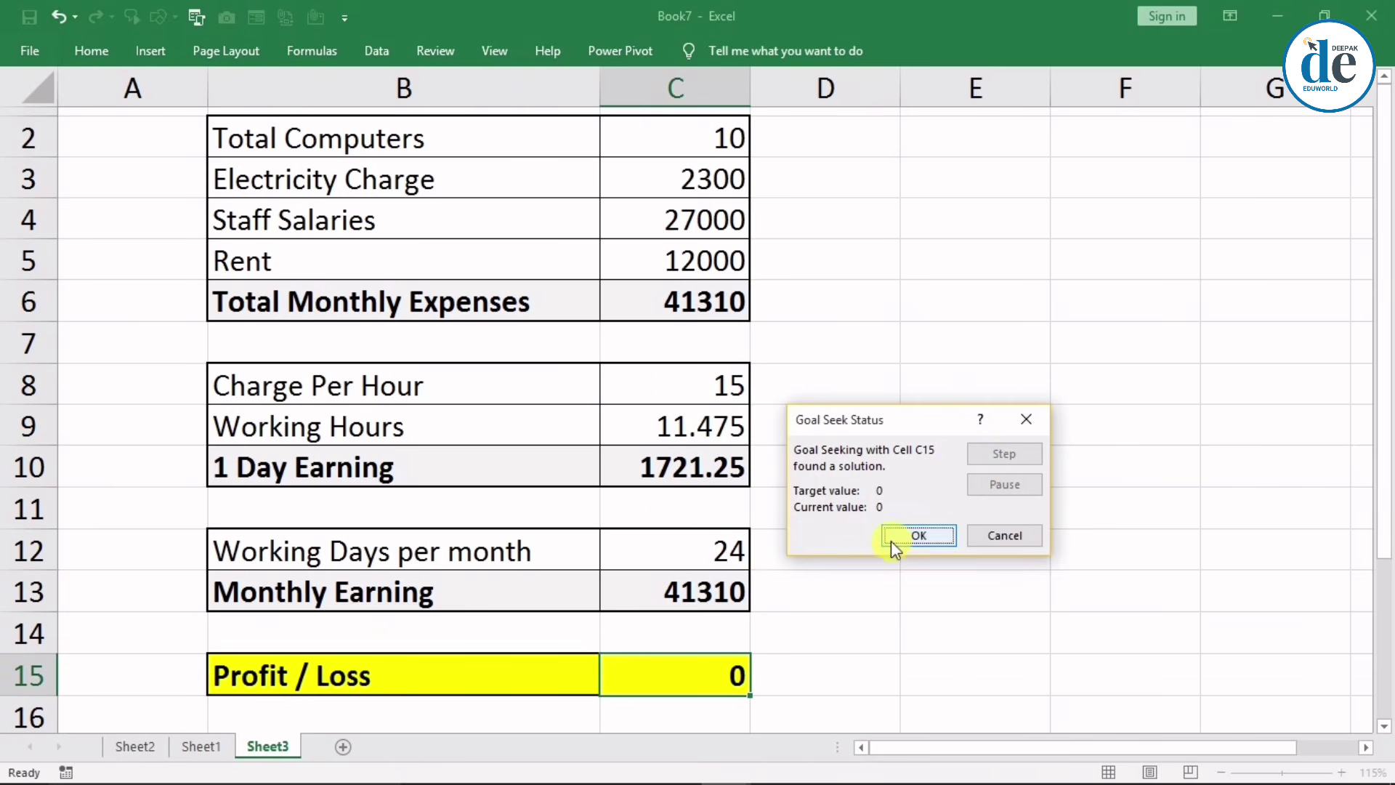
click(1019, 422)
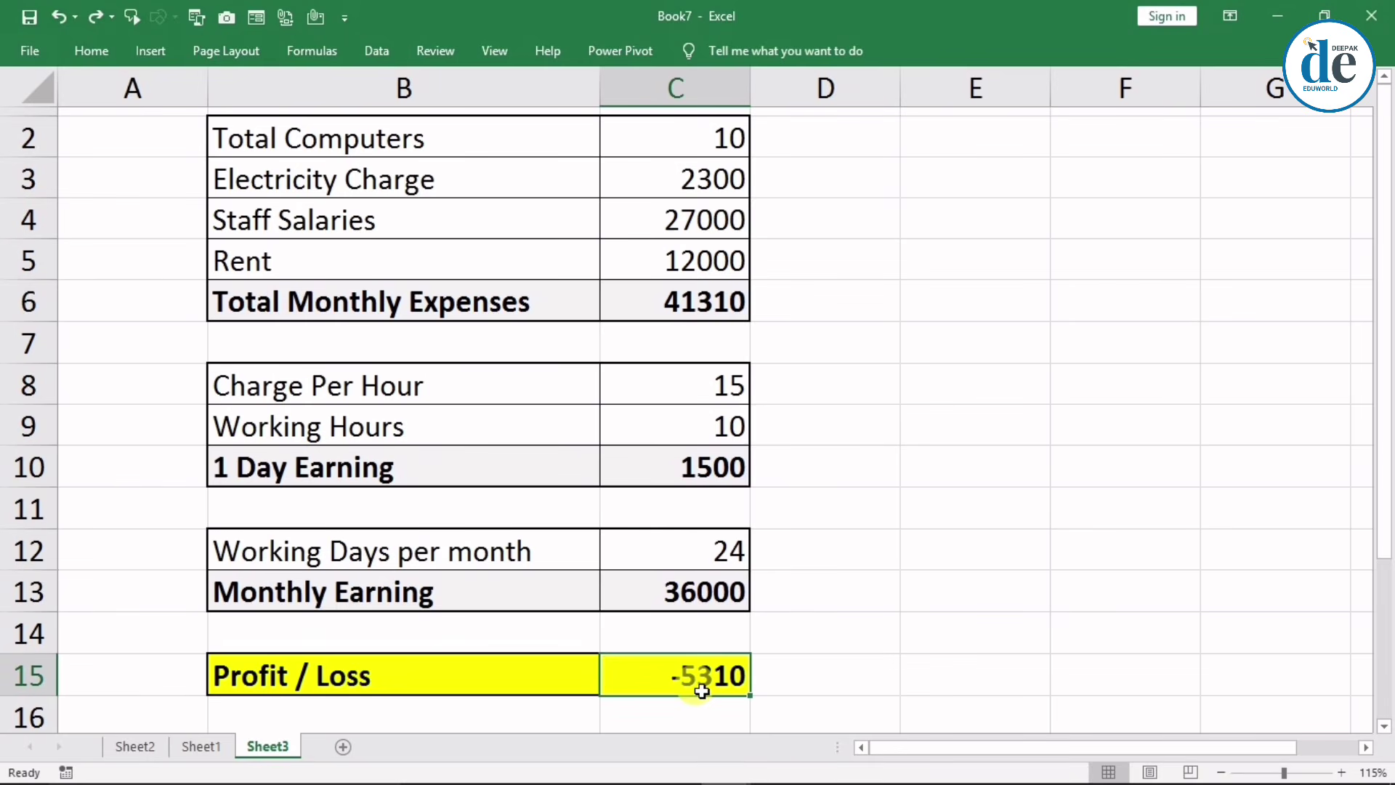
Run Goal Seek on Profit / Loss cell C15 with target 5000 by changing Working Days per month cell C12, and discard the solution.
click(378, 51)
click(1139, 130)
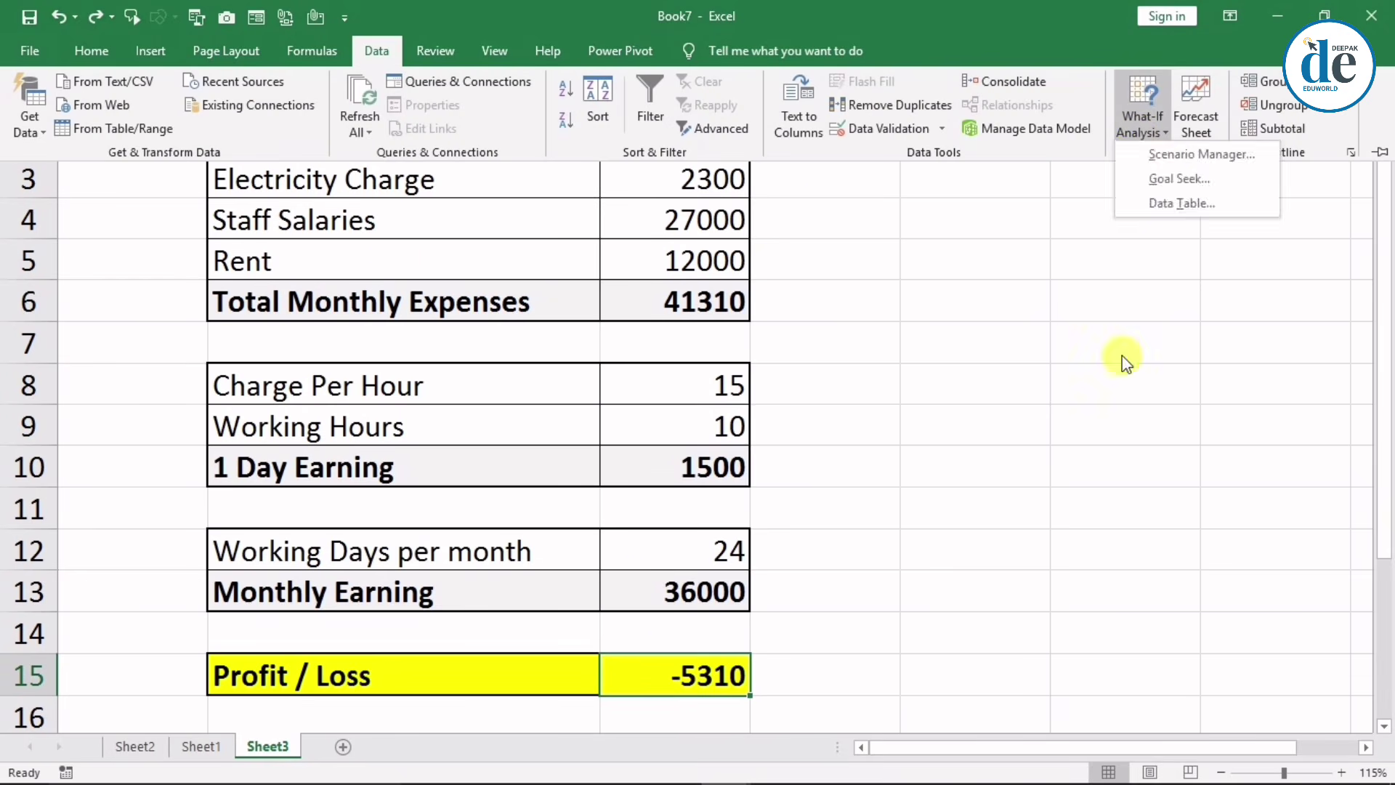
click(1166, 186)
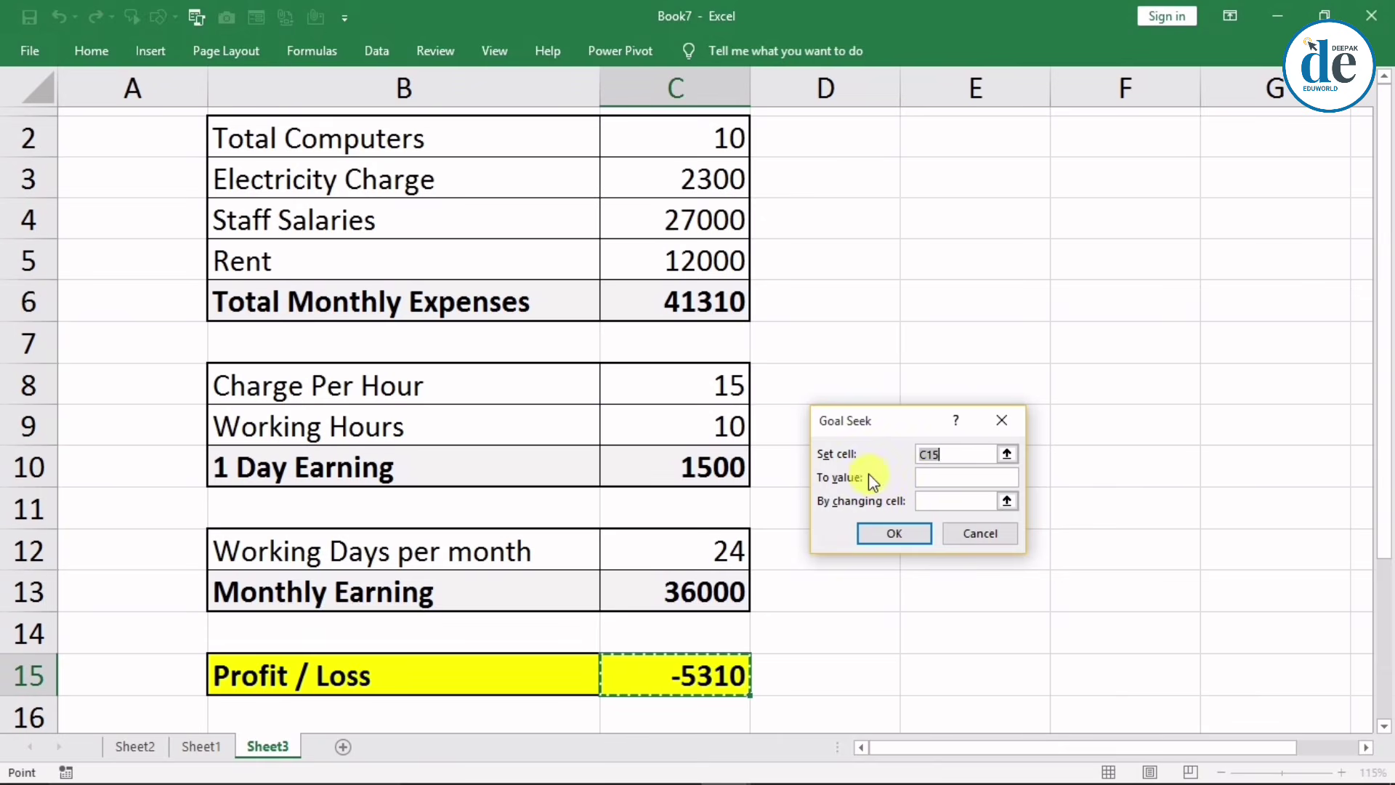
click(942, 476)
text(5000)
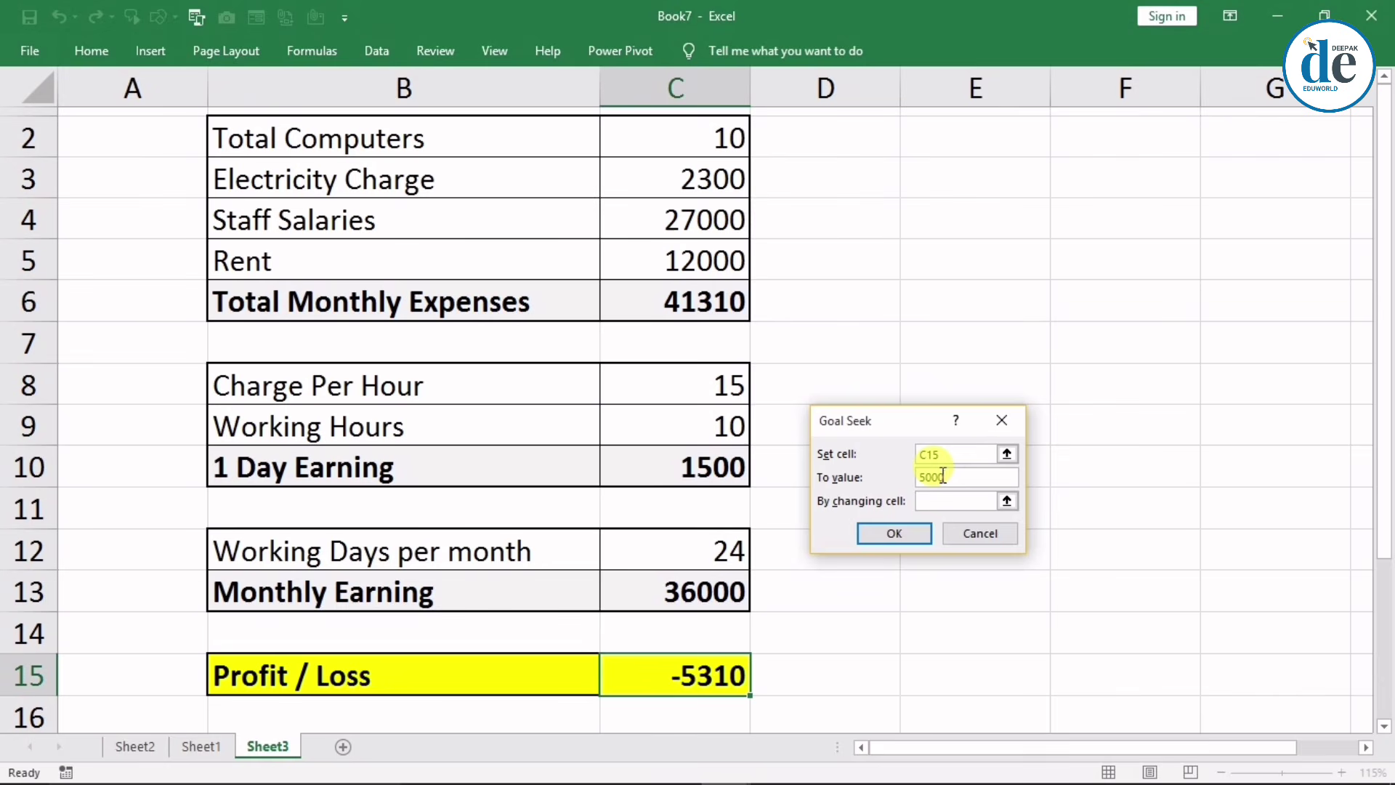
click(939, 502)
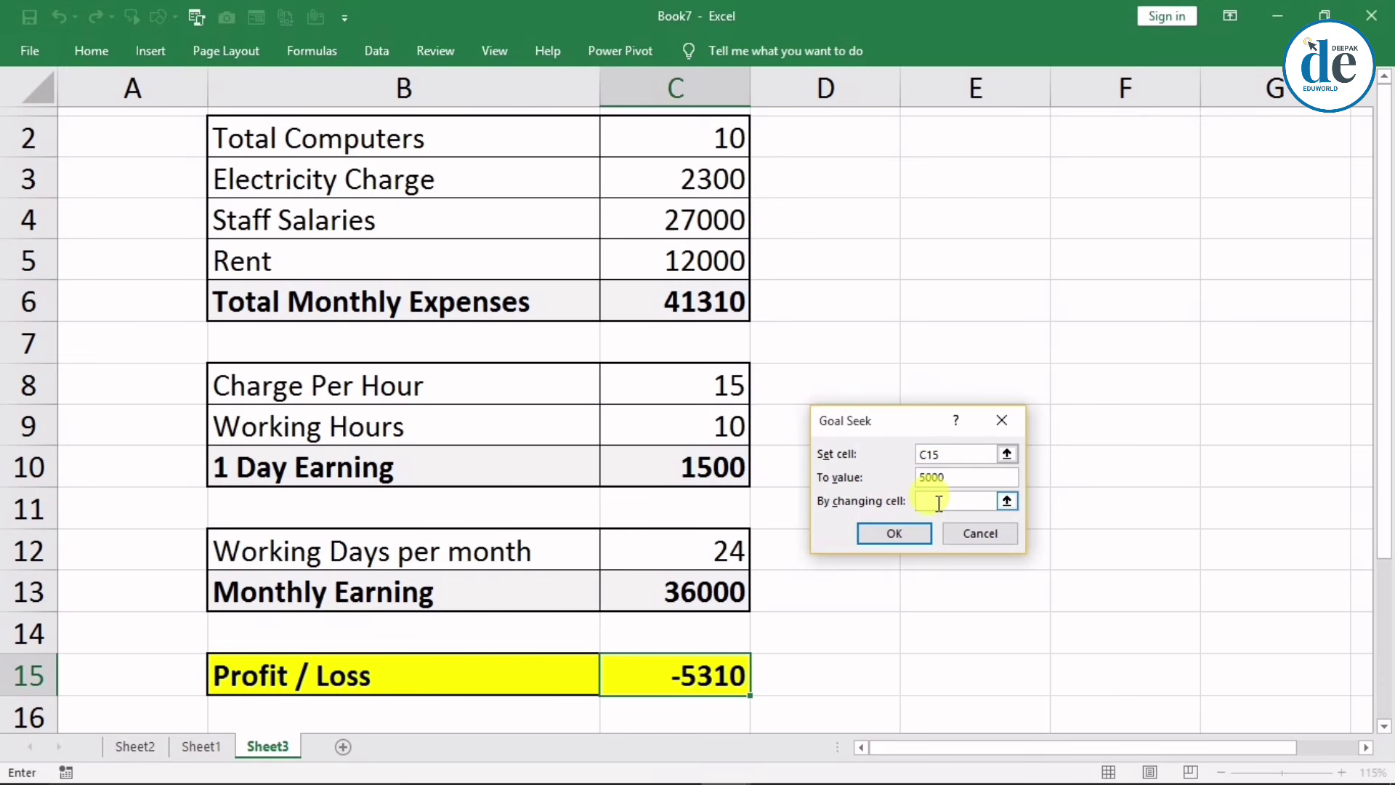
click(646, 555)
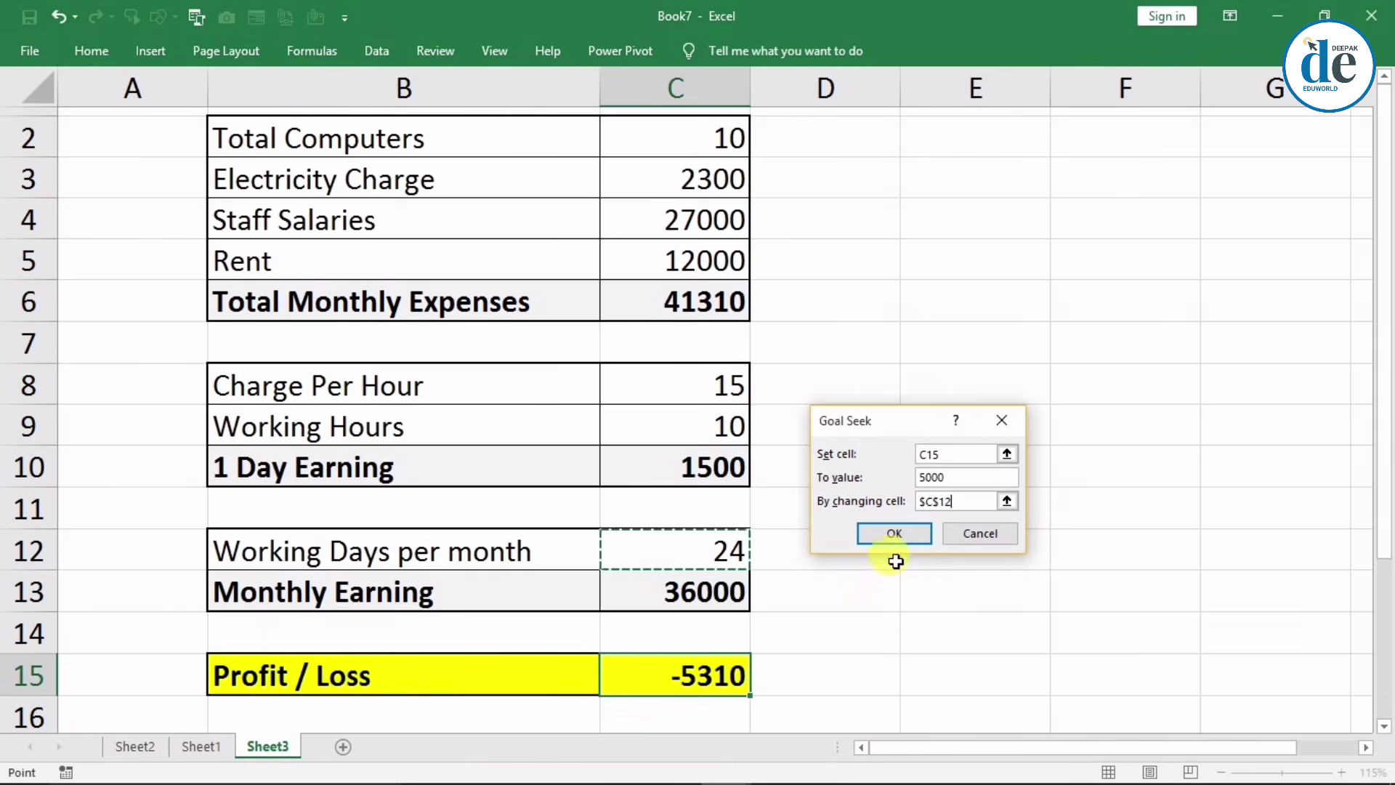
click(894, 533)
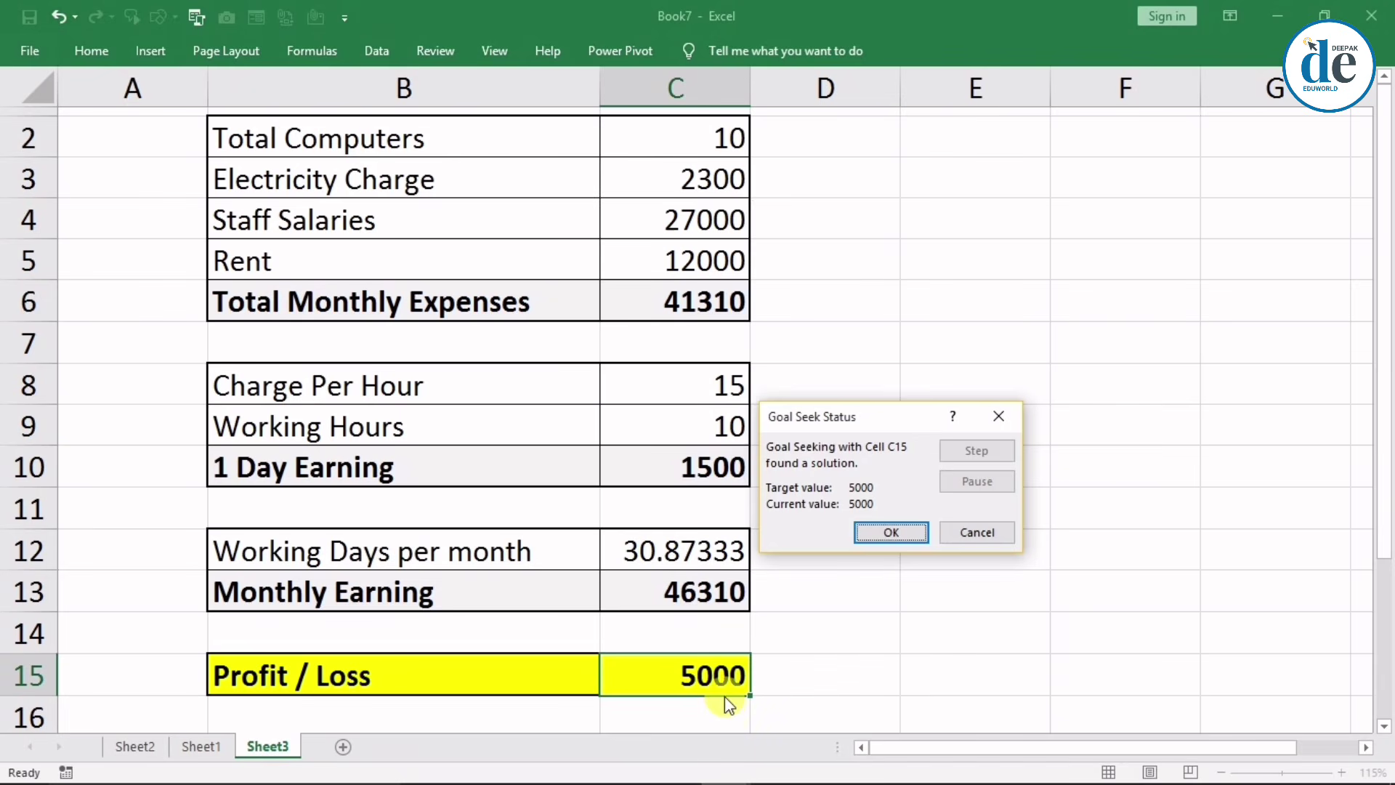
click(995, 419)
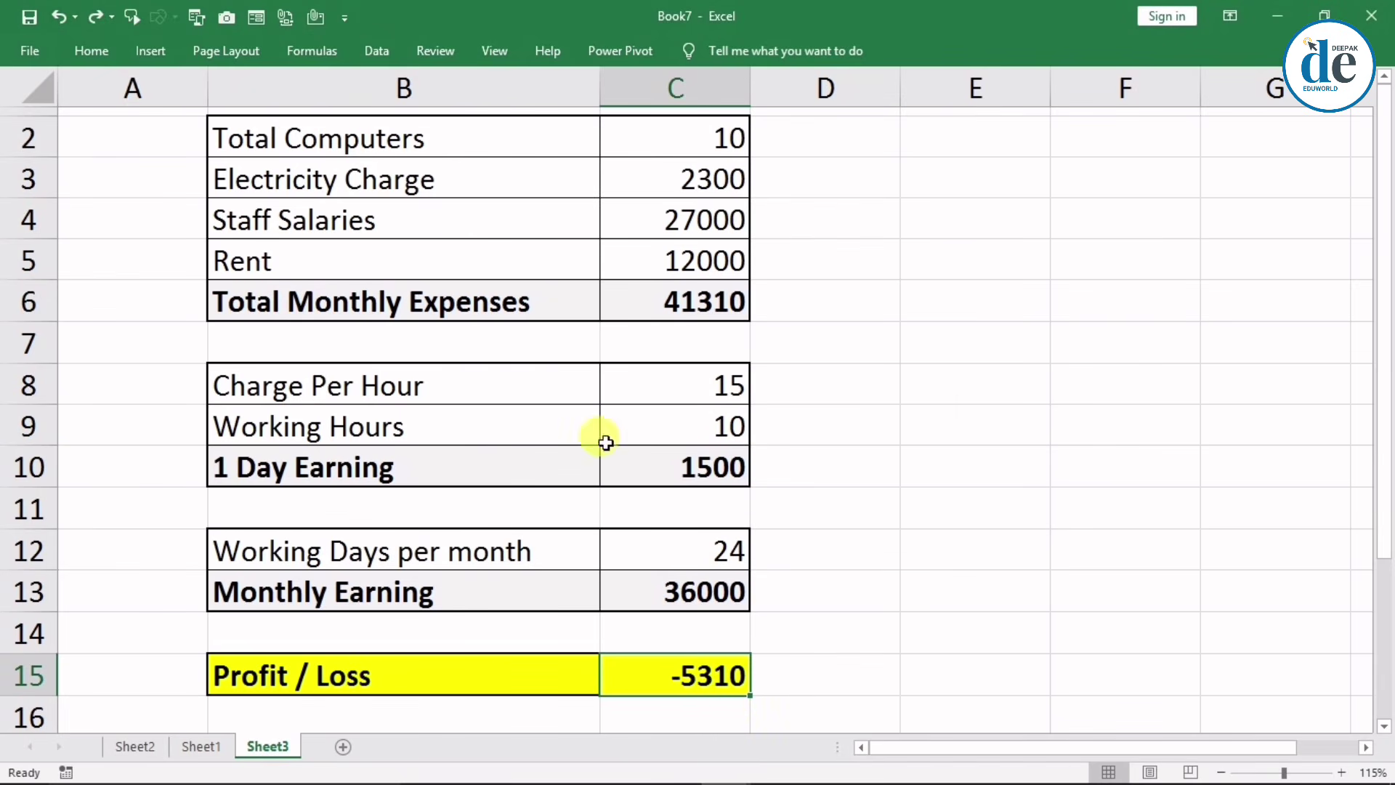
Run Goal Seek on Profit / Loss cell C15 with target 5000 by changing Working Hours cell C9, and keep the solution.
click(377, 48)
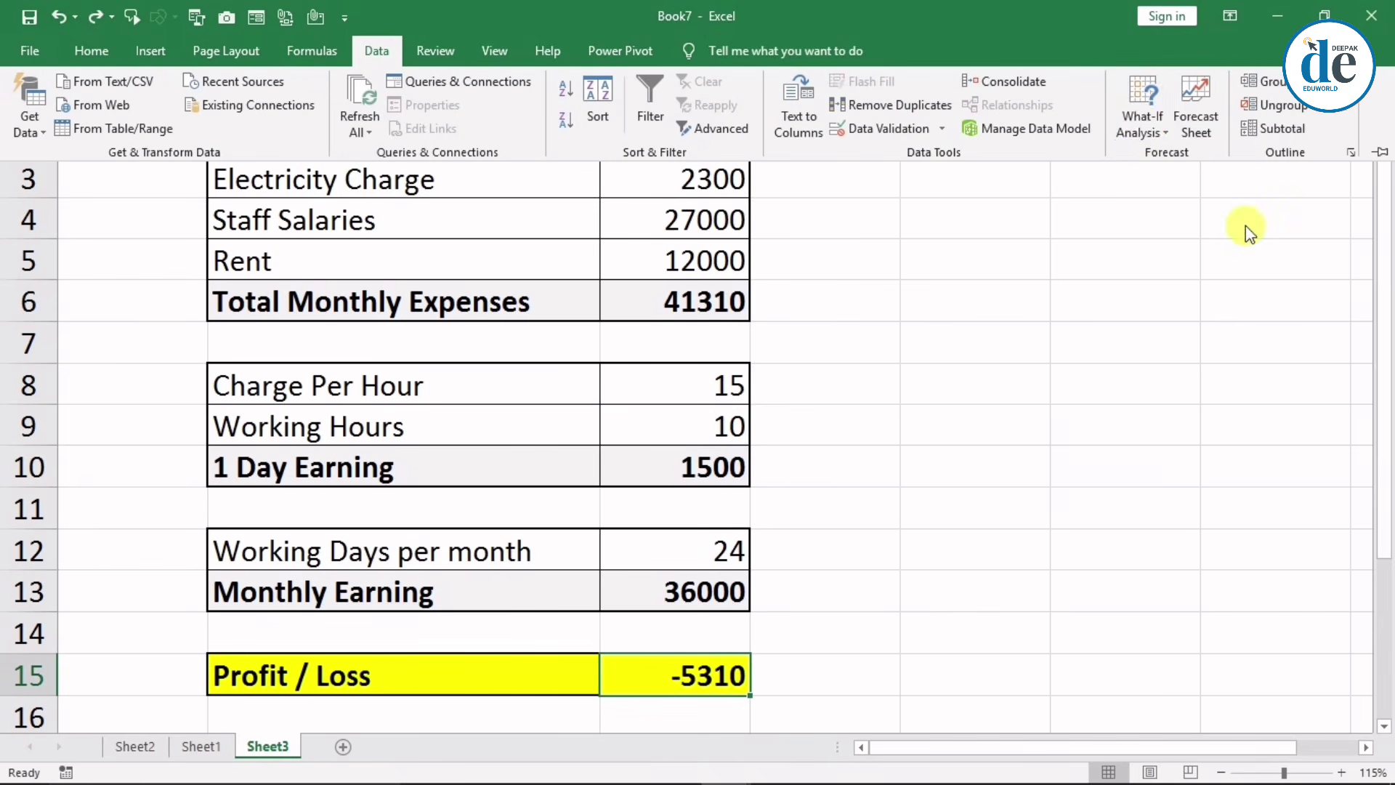
click(1142, 116)
click(1169, 182)
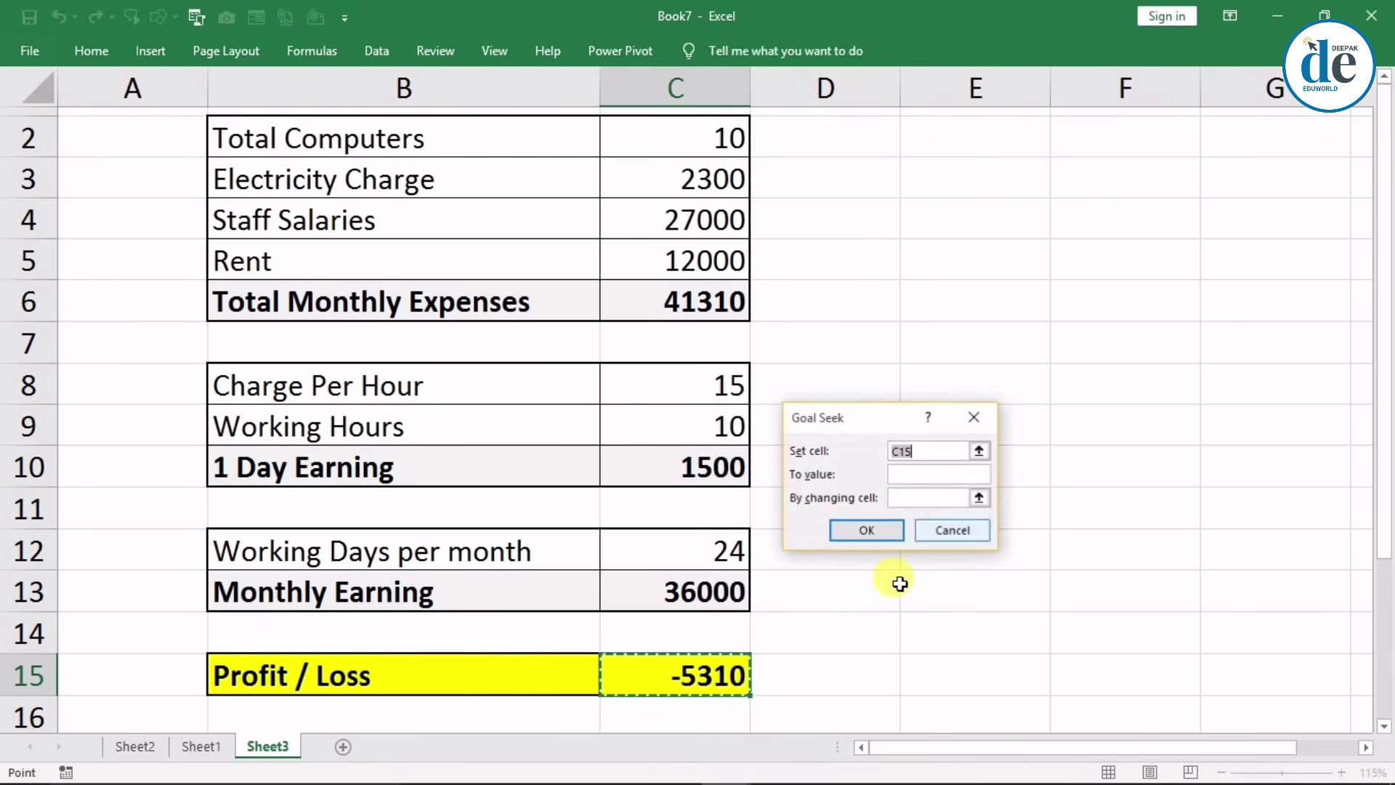
click(914, 475)
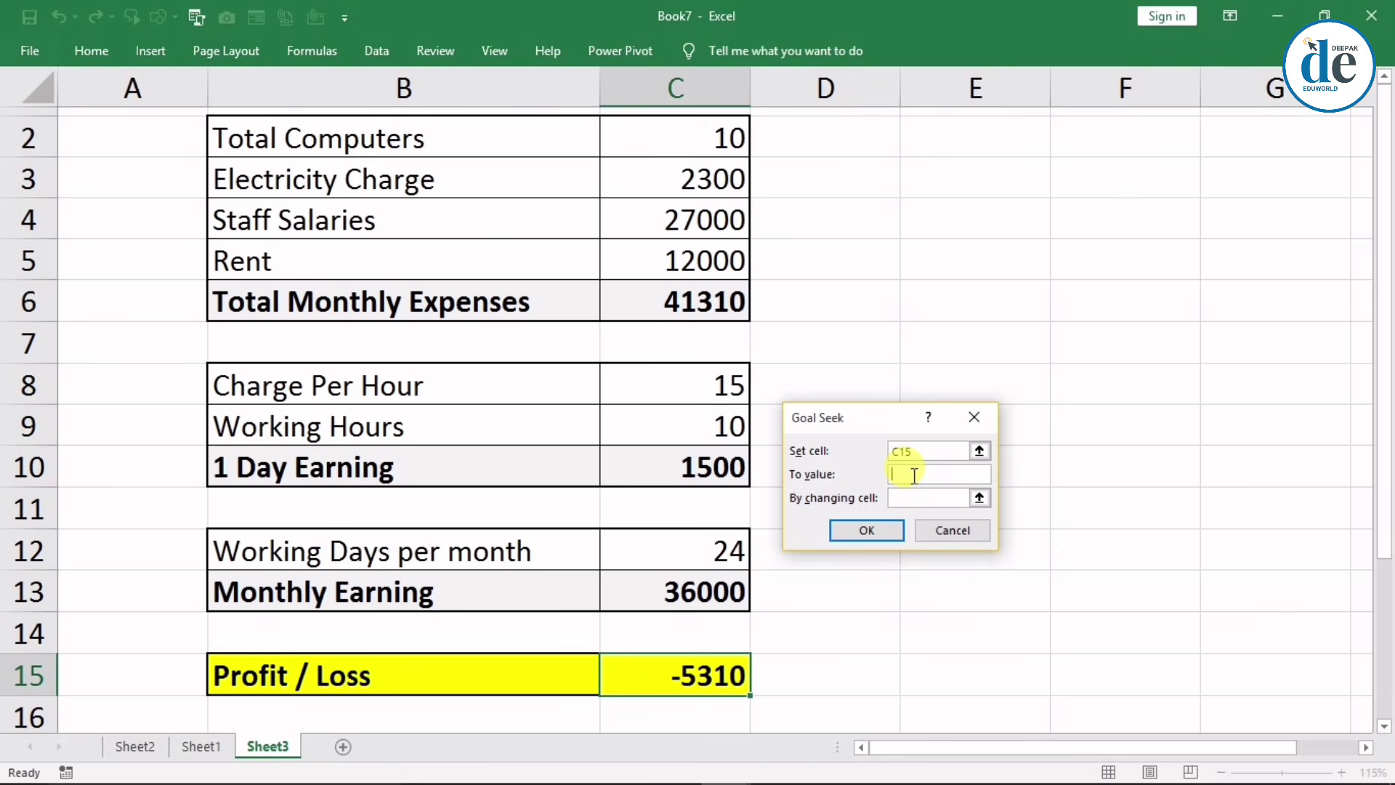
text(5000)
click(909, 497)
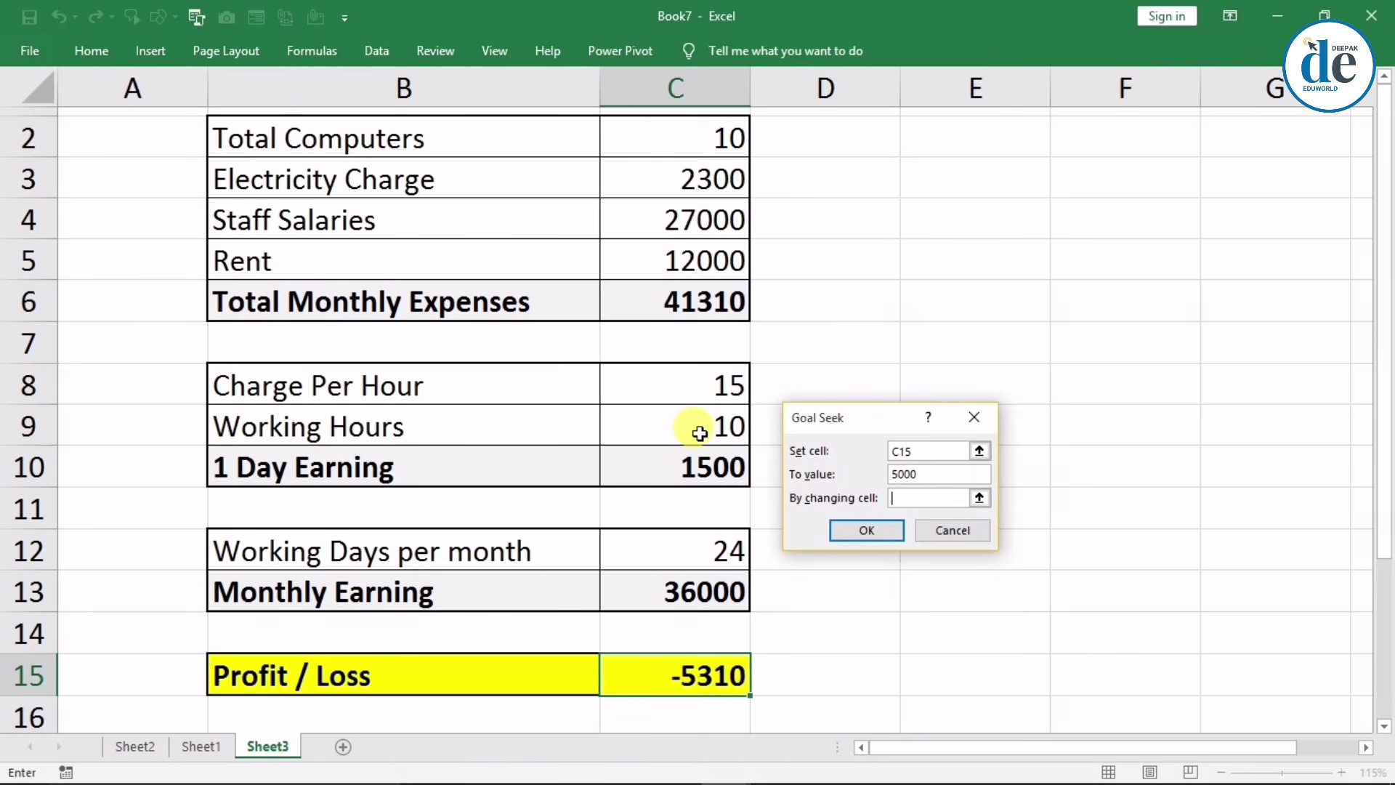
click(661, 425)
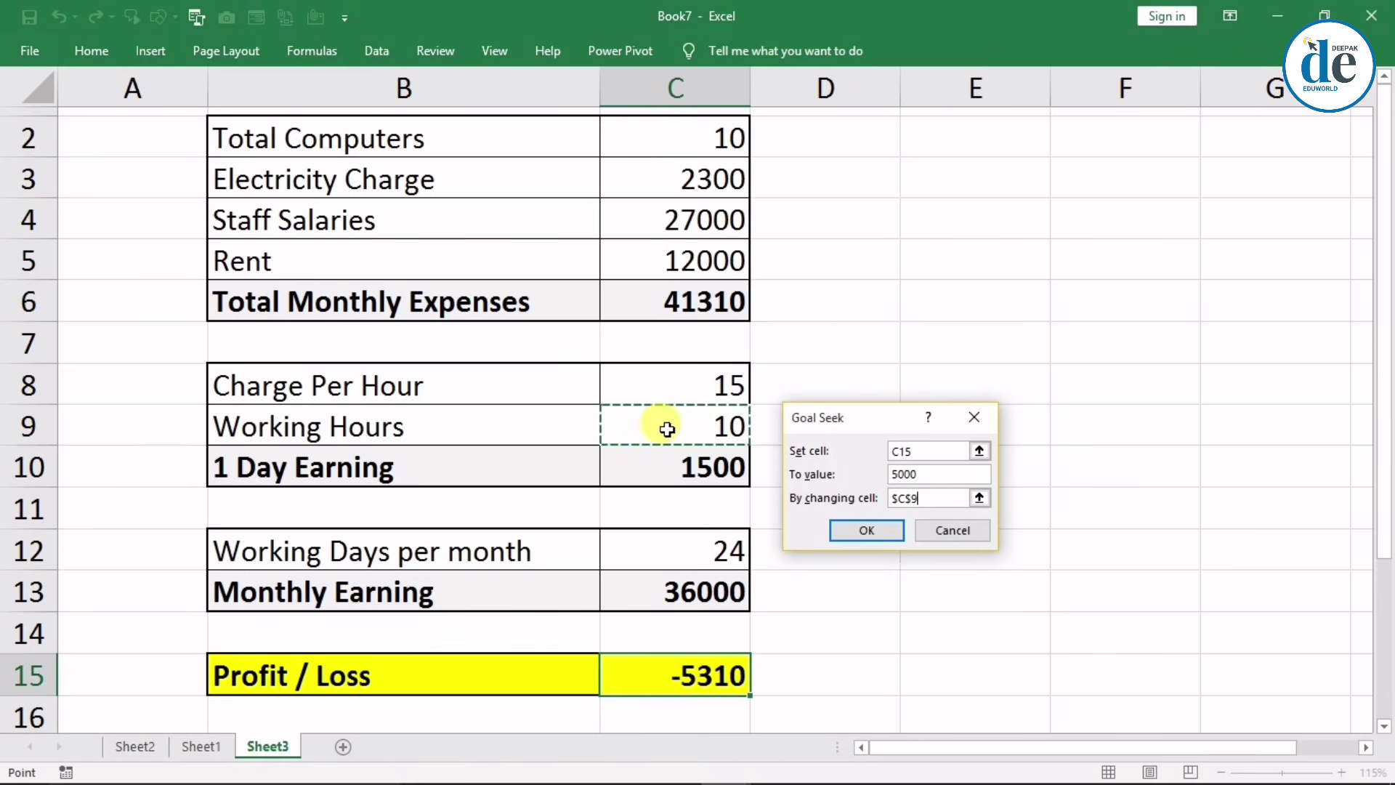
click(846, 529)
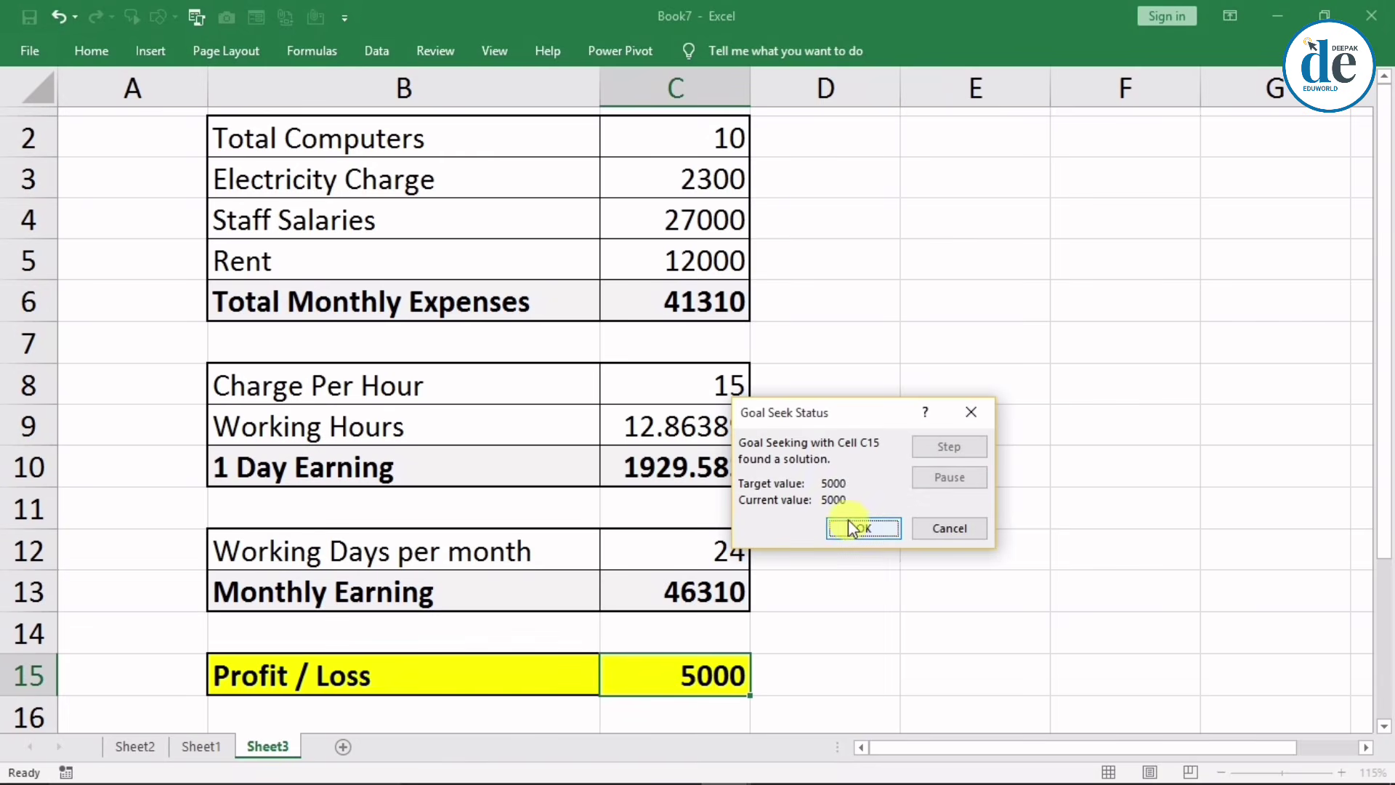
drag(825, 418, 1012, 446)
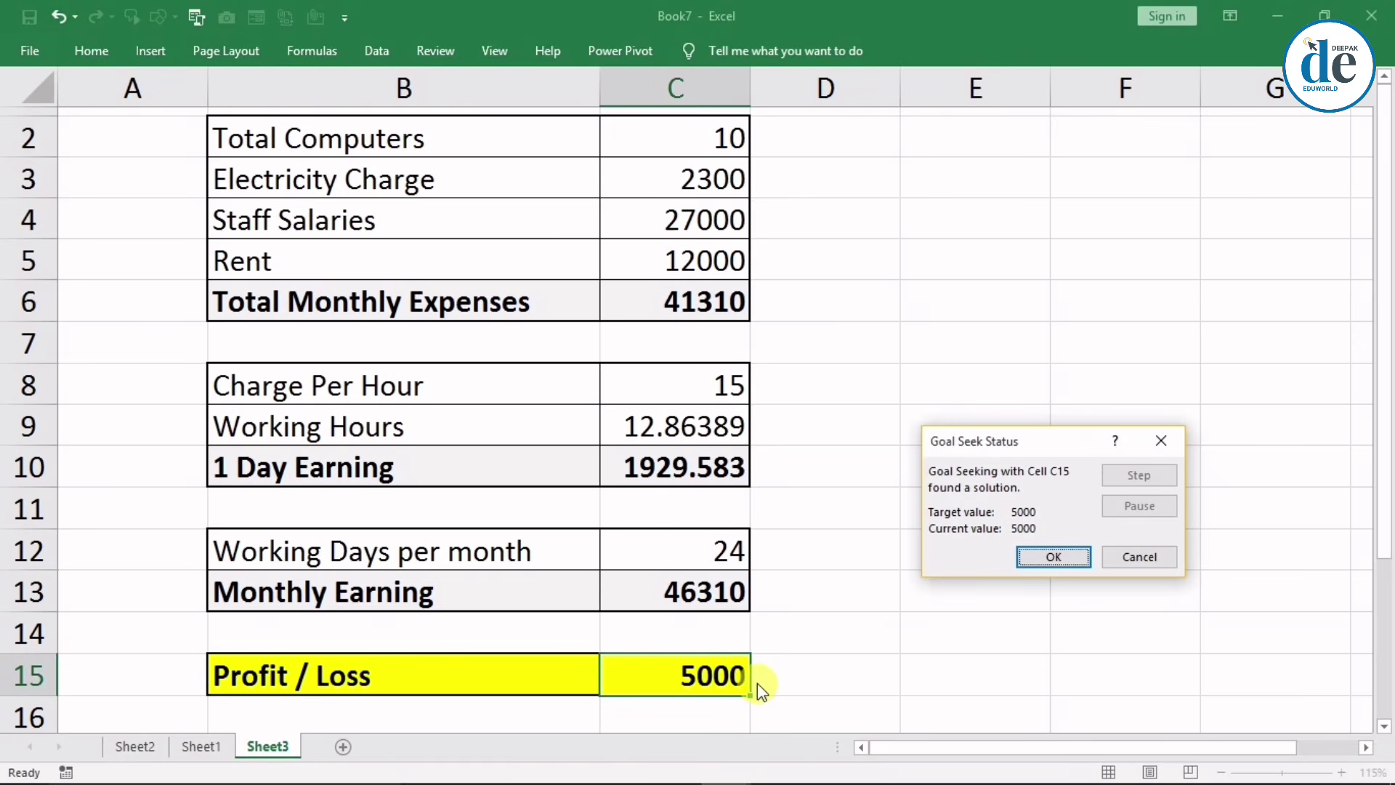
click(1051, 557)
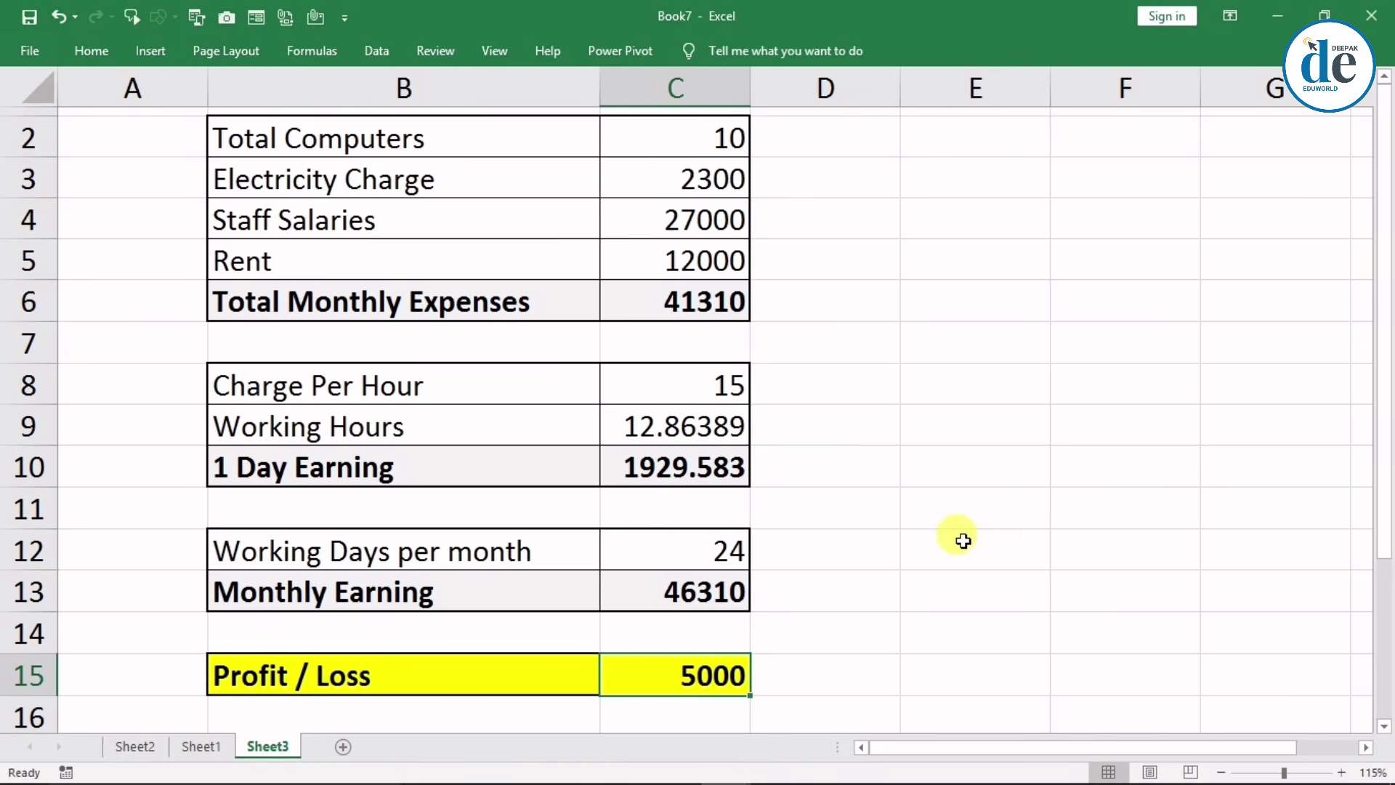